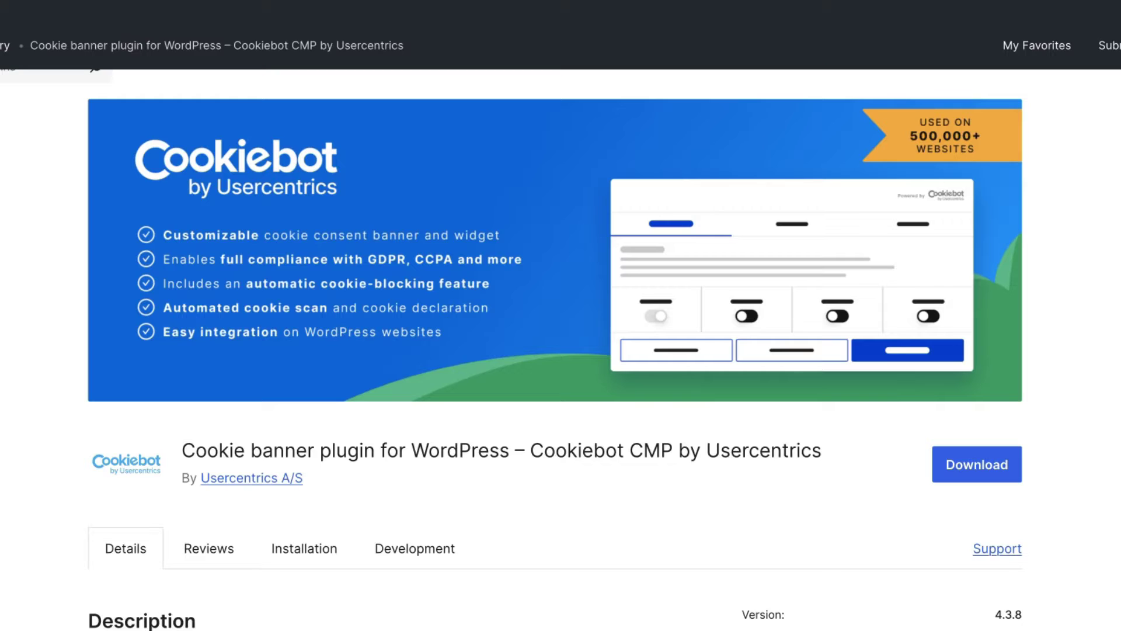
Review the Cookiebot CMP plugin's description, version details, ratings and features on its WordPress plugin page
scroll(512, 351, down, 4)
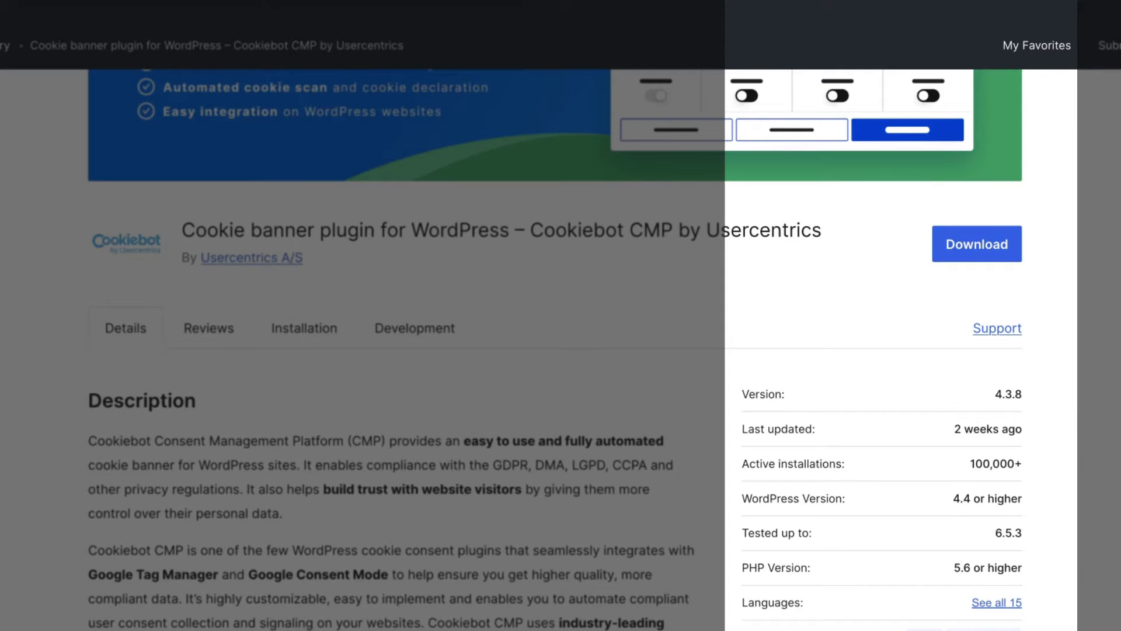
scroll(555, 351, down, 6)
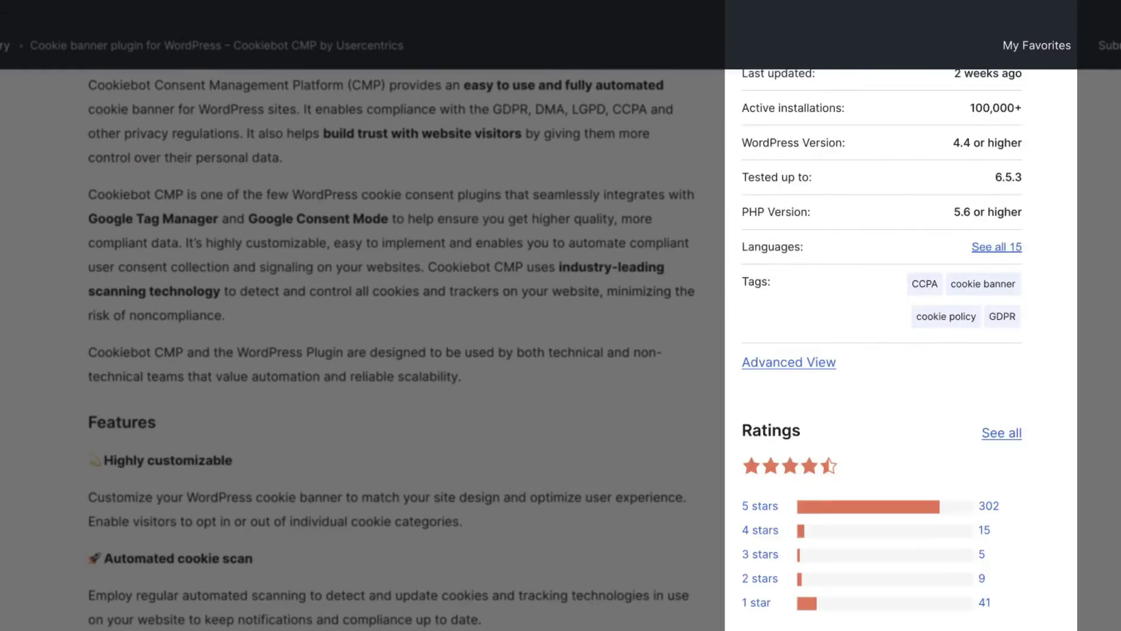
scroll(560, 350, down, 3)
scroll(560, 350, up, 6)
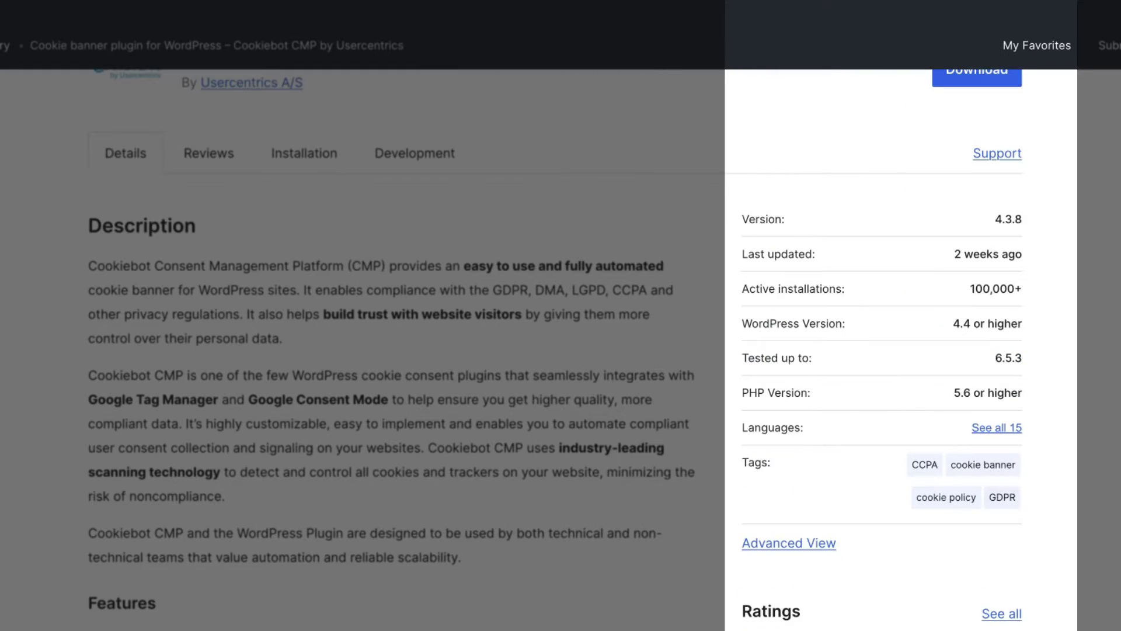
scroll(561, 350, down, 13)
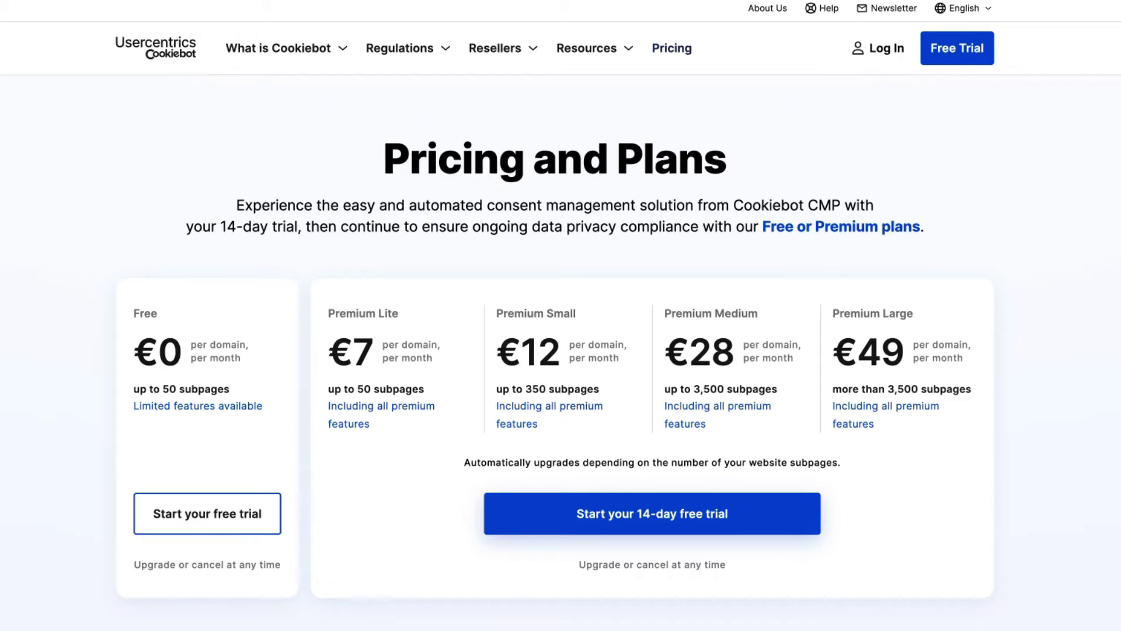
Examine the Cookiebot pricing plans and compare the Free and Premium features, including domains, subpages and banner customization
scroll(205, 405, down, 10)
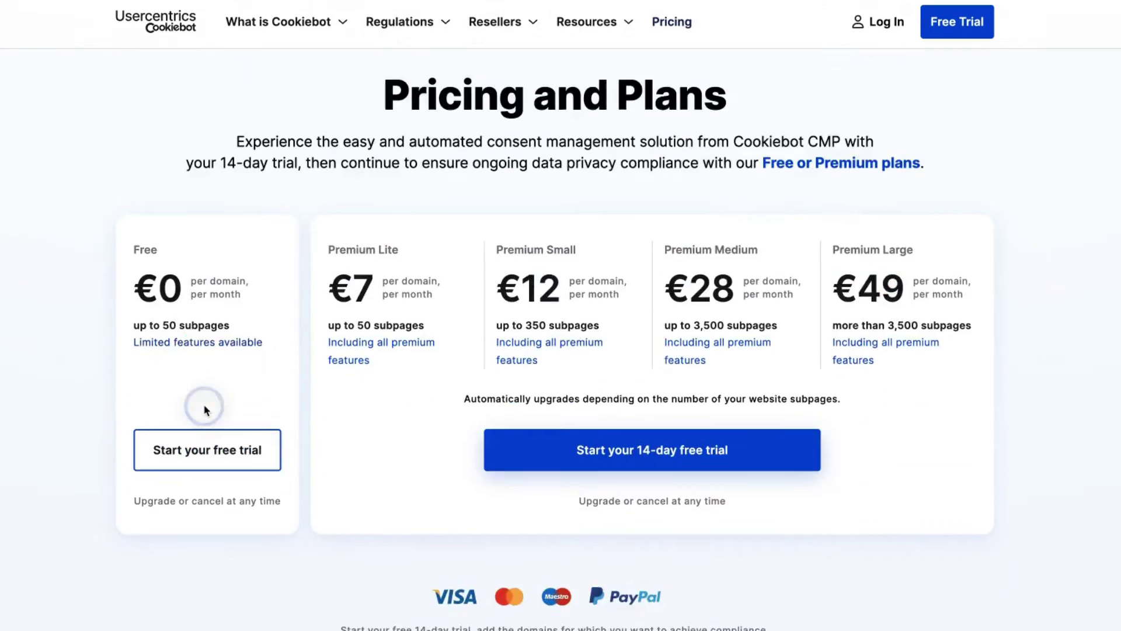
scroll(67, 335, down, 6)
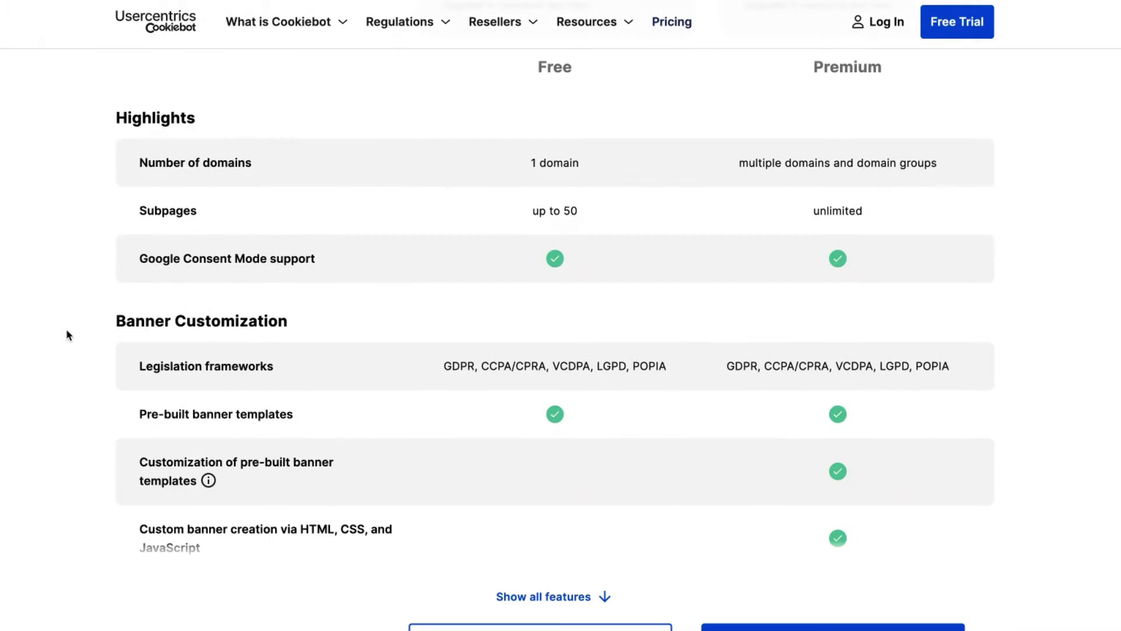
scroll(614, 368, down, 1)
scroll(621, 360, up, 3)
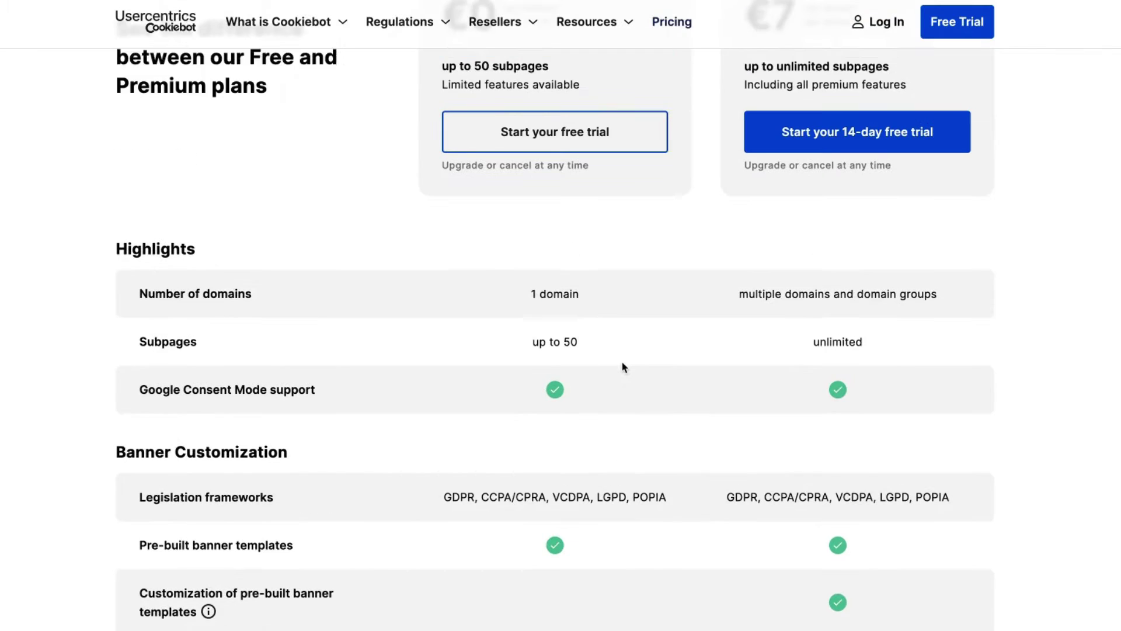
scroll(623, 363, down, 1)
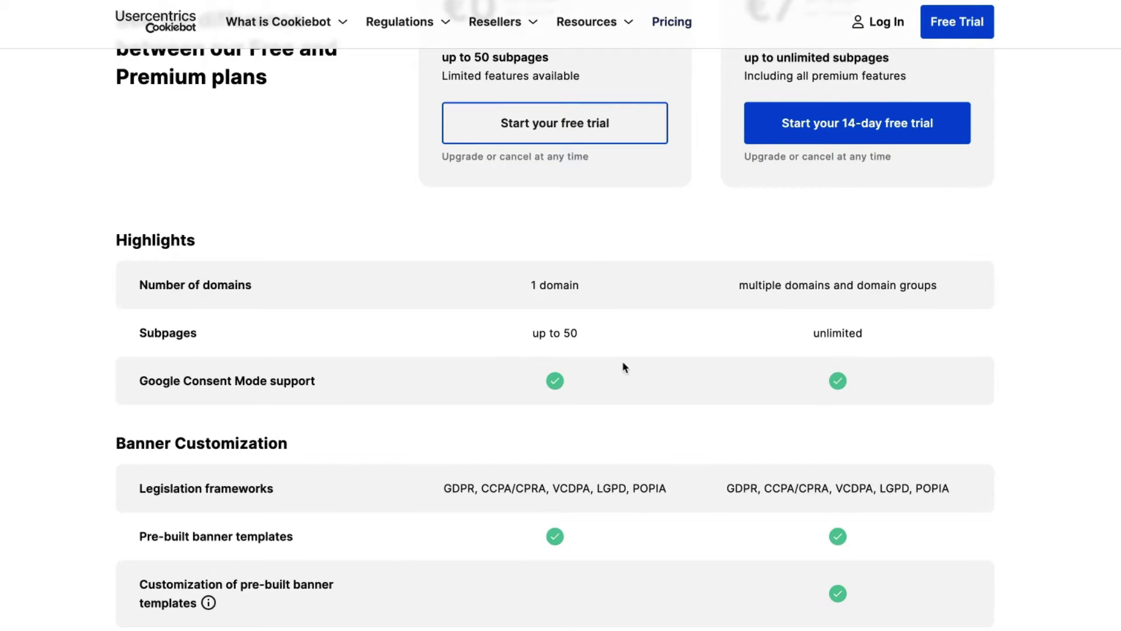
scroll(623, 366, down, 2)
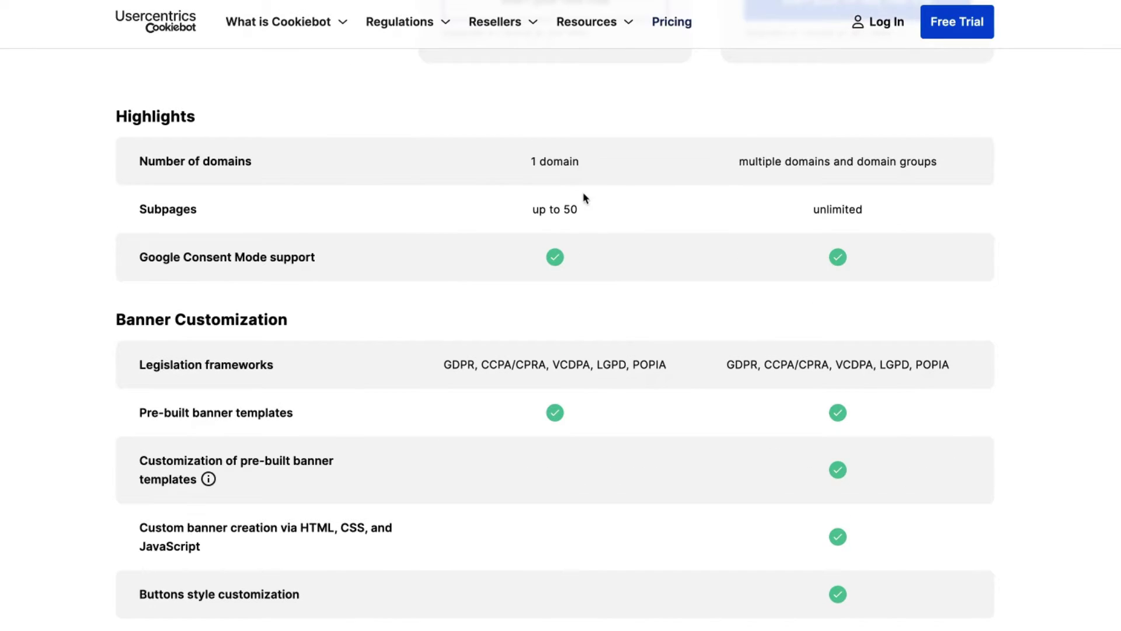
scroll(643, 220, down, 10)
scroll(643, 220, up, 5)
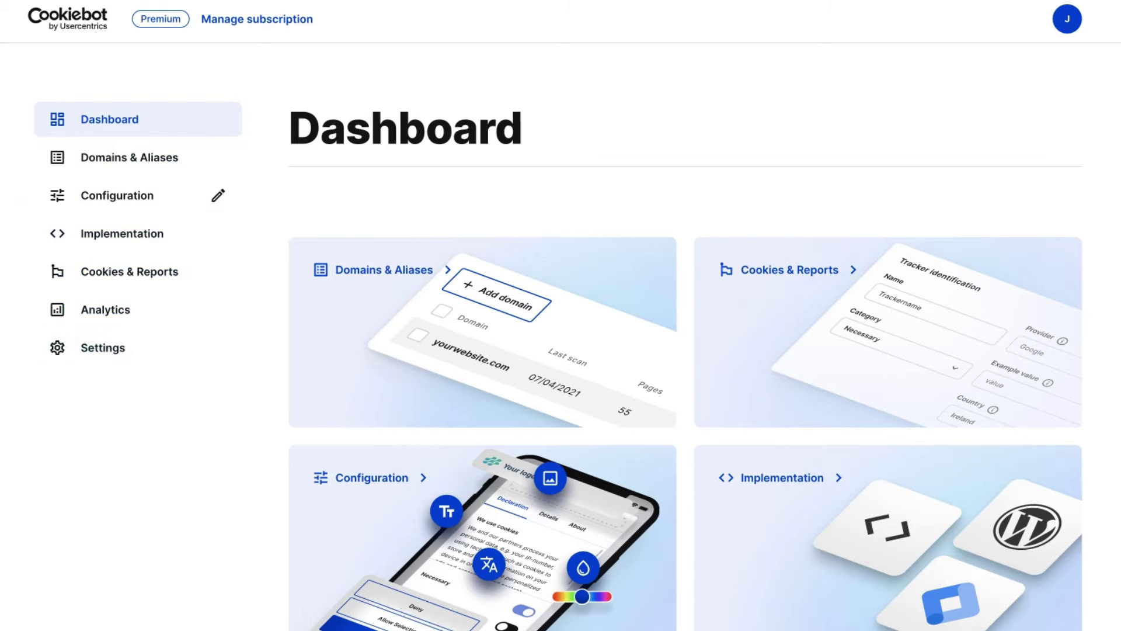
Add the domain my.wpsimpletuts.com to Domain Group #1 with a Monthly scan frequency
click(396, 282)
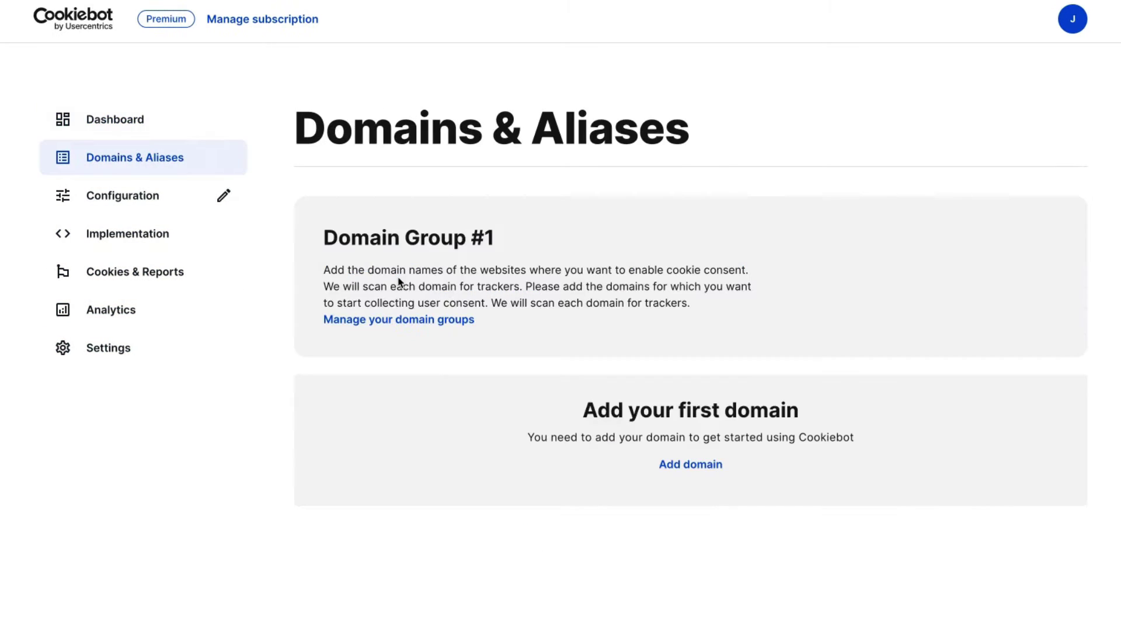
click(691, 463)
click(475, 387)
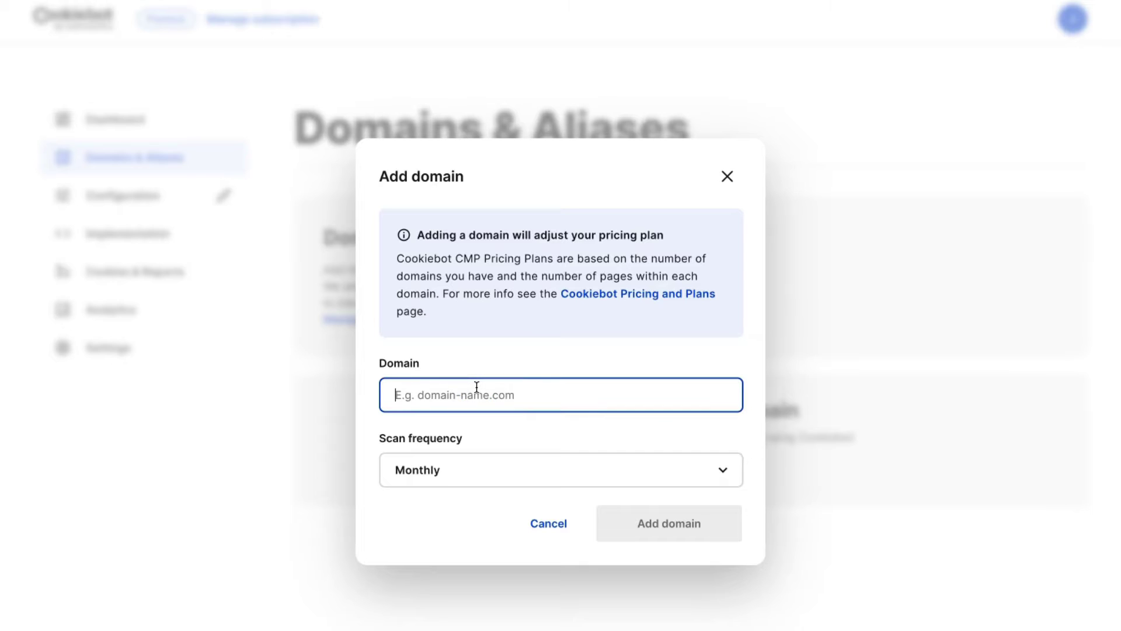
text(my.wpsimpletuts.com)
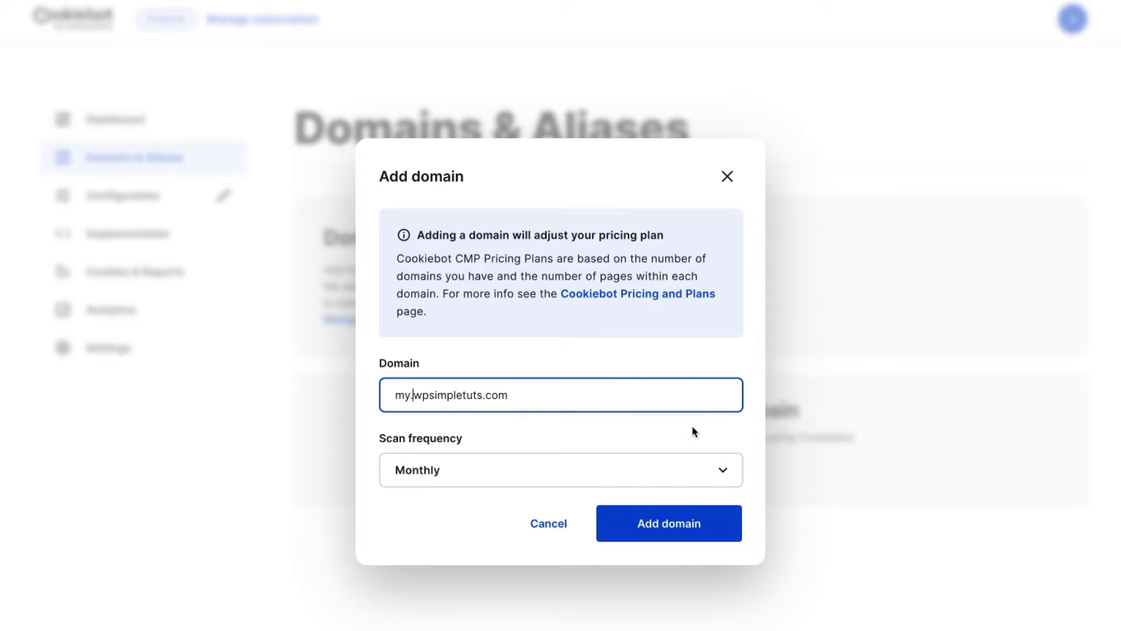
click(478, 472)
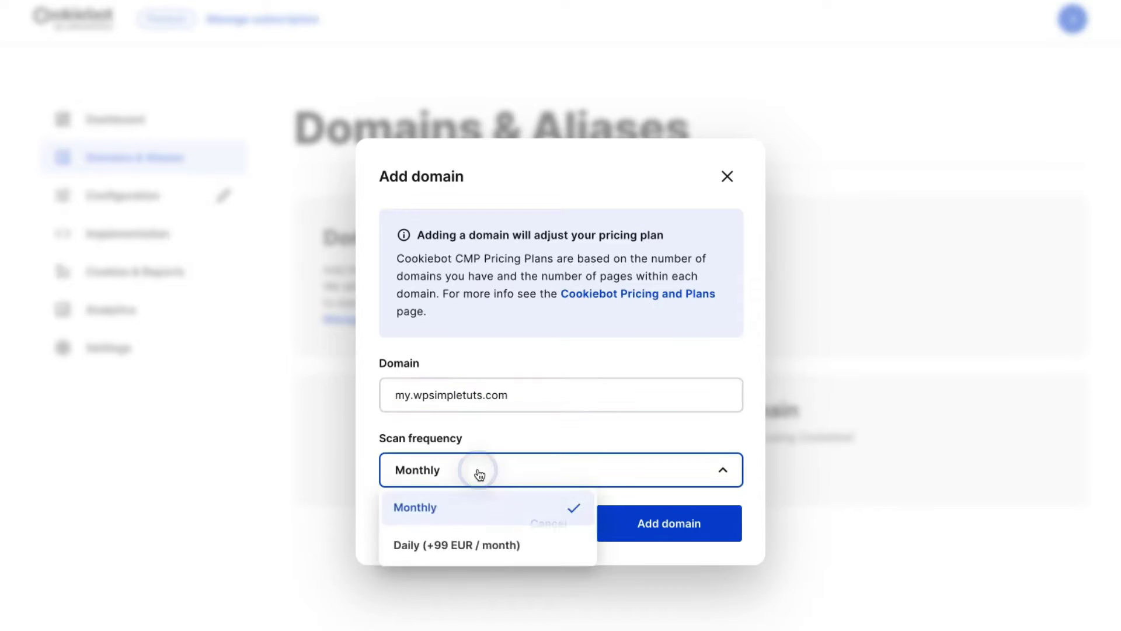
click(449, 507)
click(664, 532)
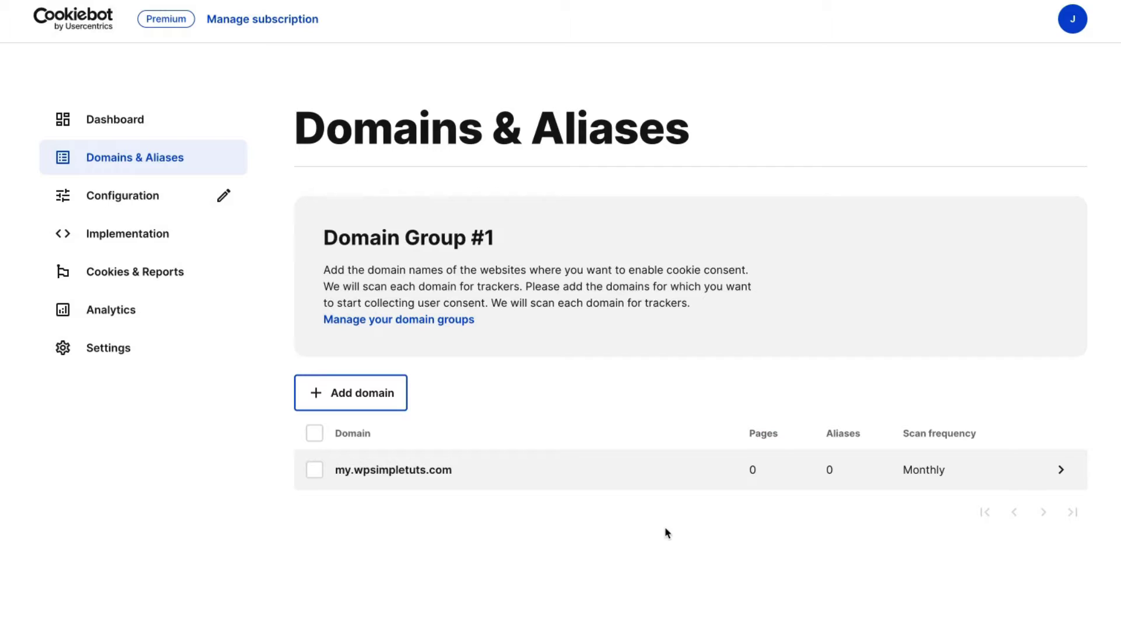
Open the Cookiebot implementation page and review the embed script and installation guides down to the domain group ID
click(138, 196)
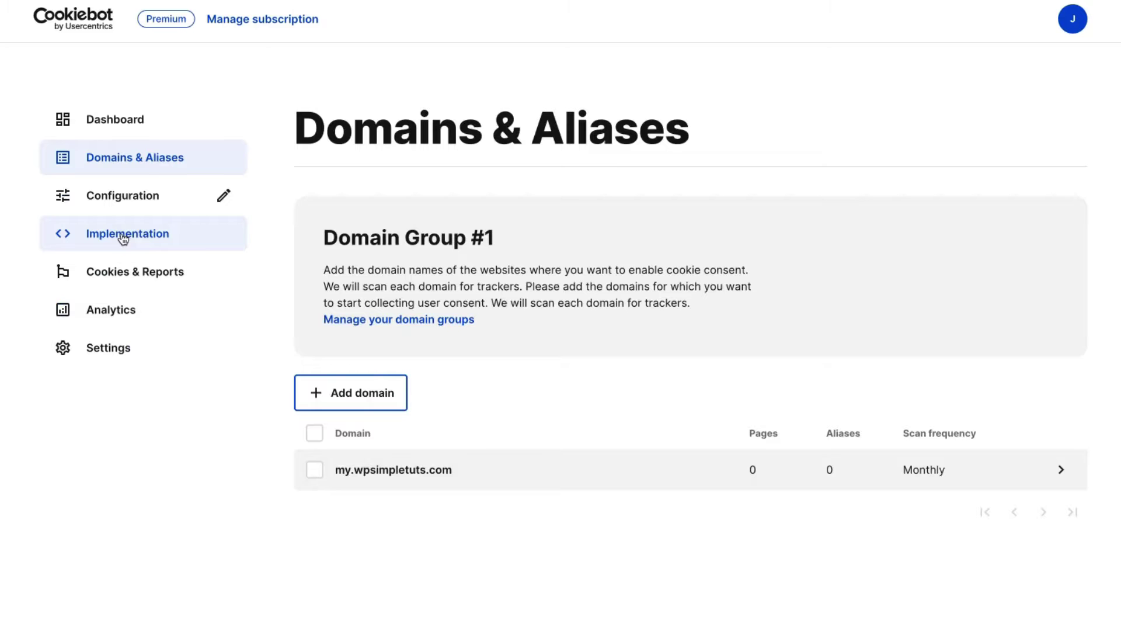
click(121, 233)
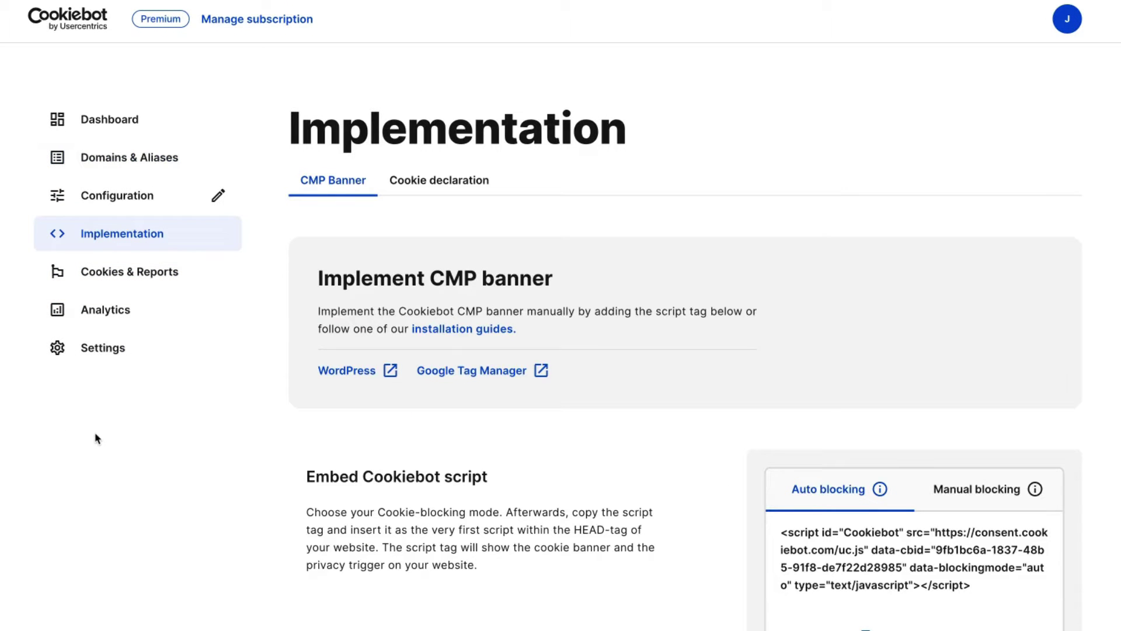
scroll(96, 455, down, 2)
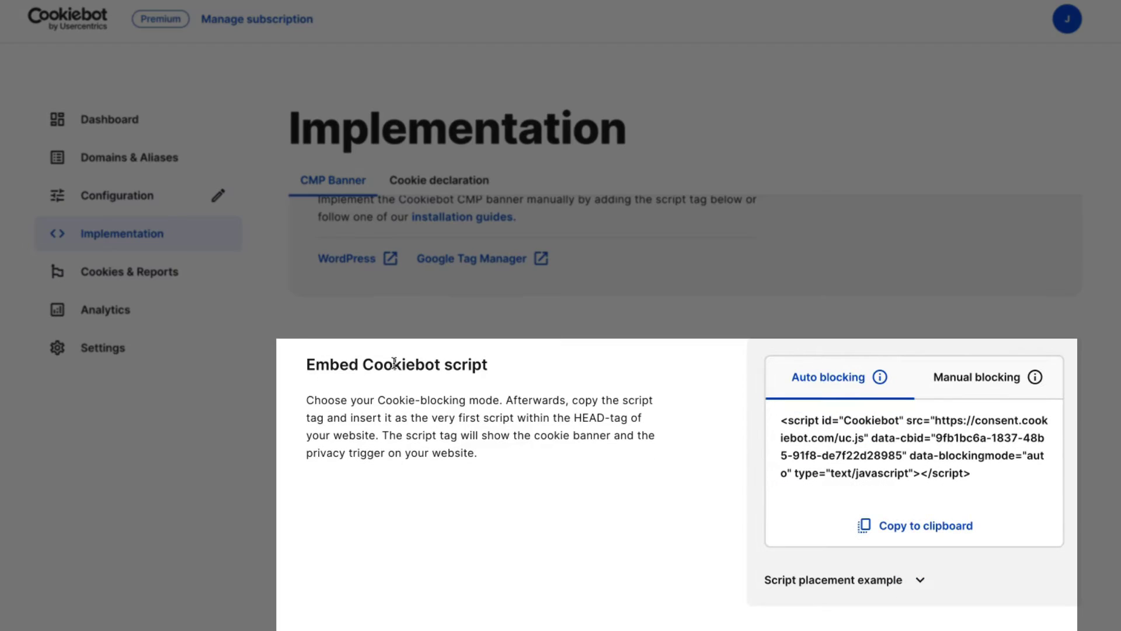
scroll(491, 382, down, 2)
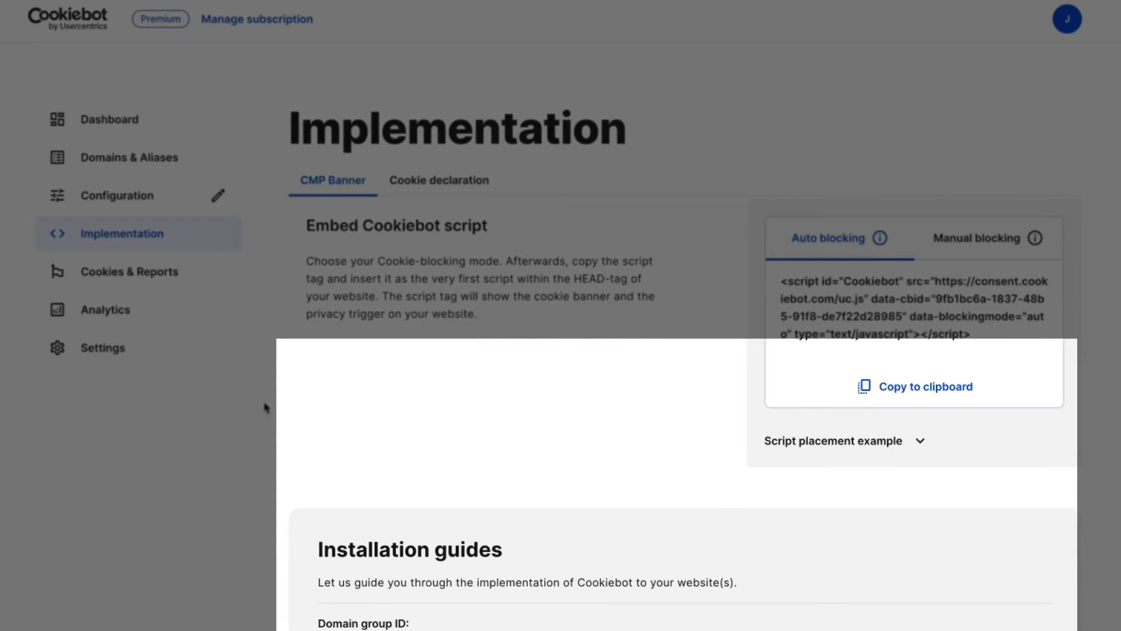
scroll(274, 399, down, 5)
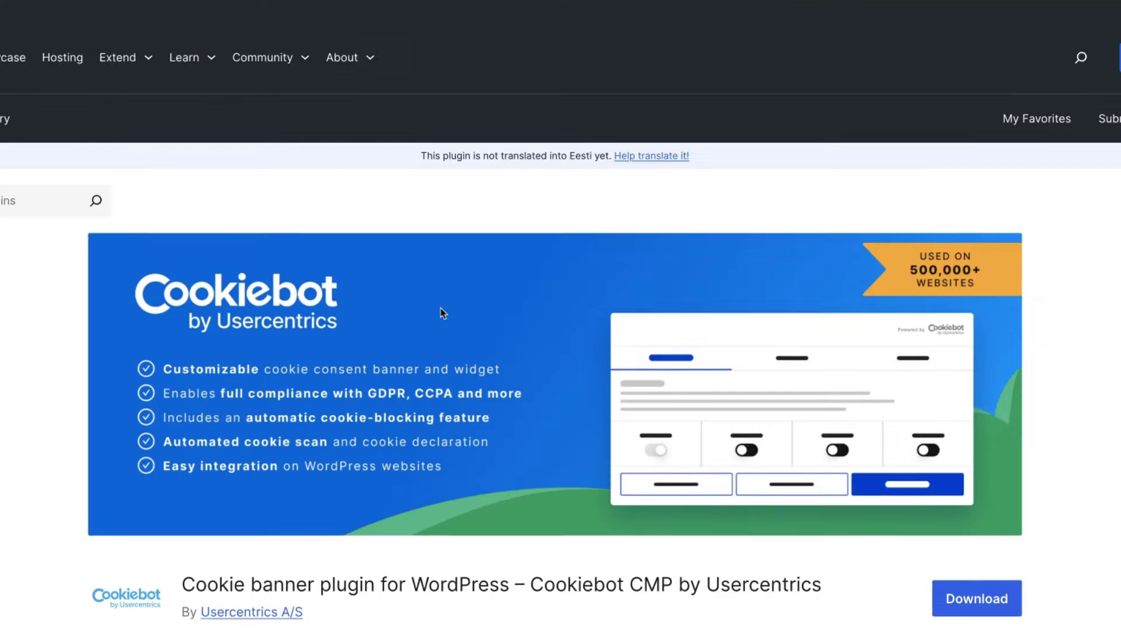
Switch to the Cookiebot plugin in the WordPress admin and start connecting the existing Cookiebot account
scroll(442, 313, down, 1)
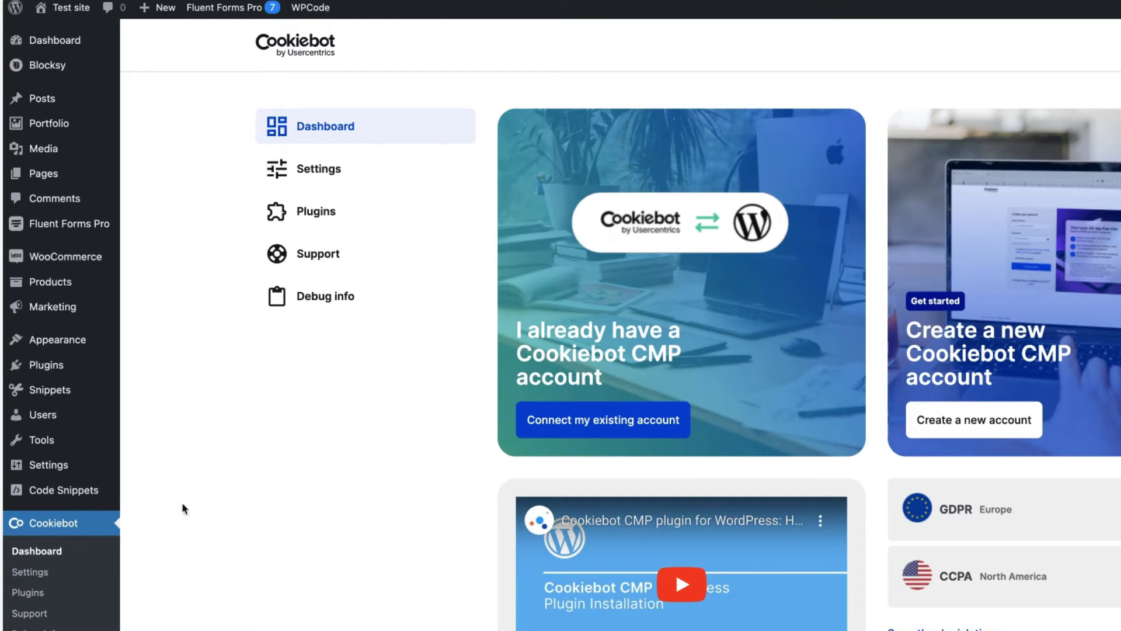
click(45, 559)
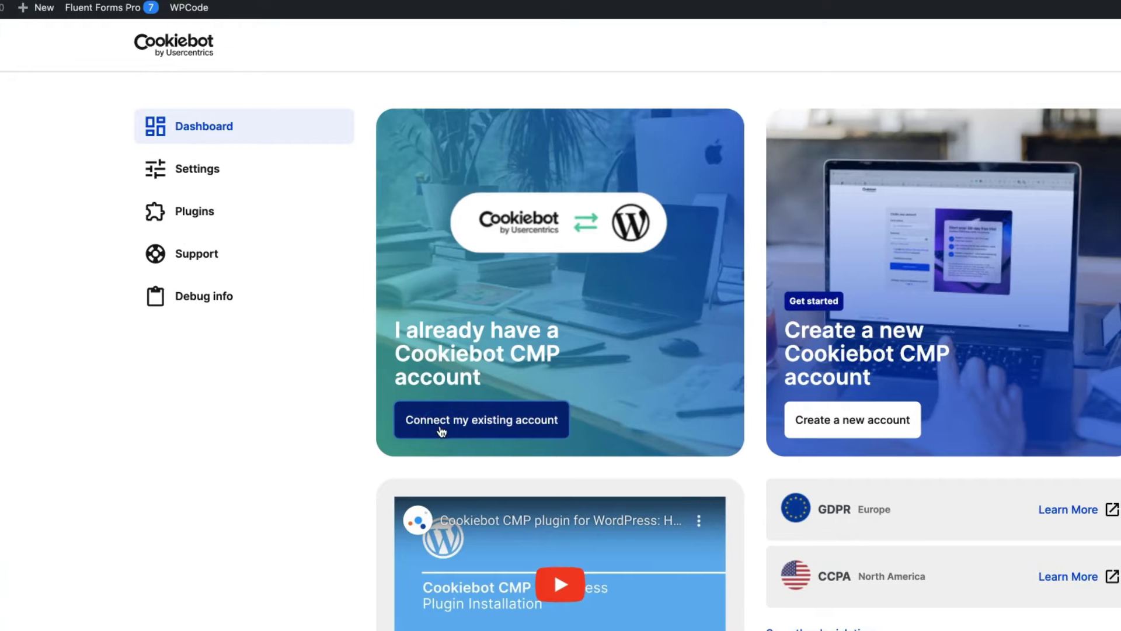
click(559, 431)
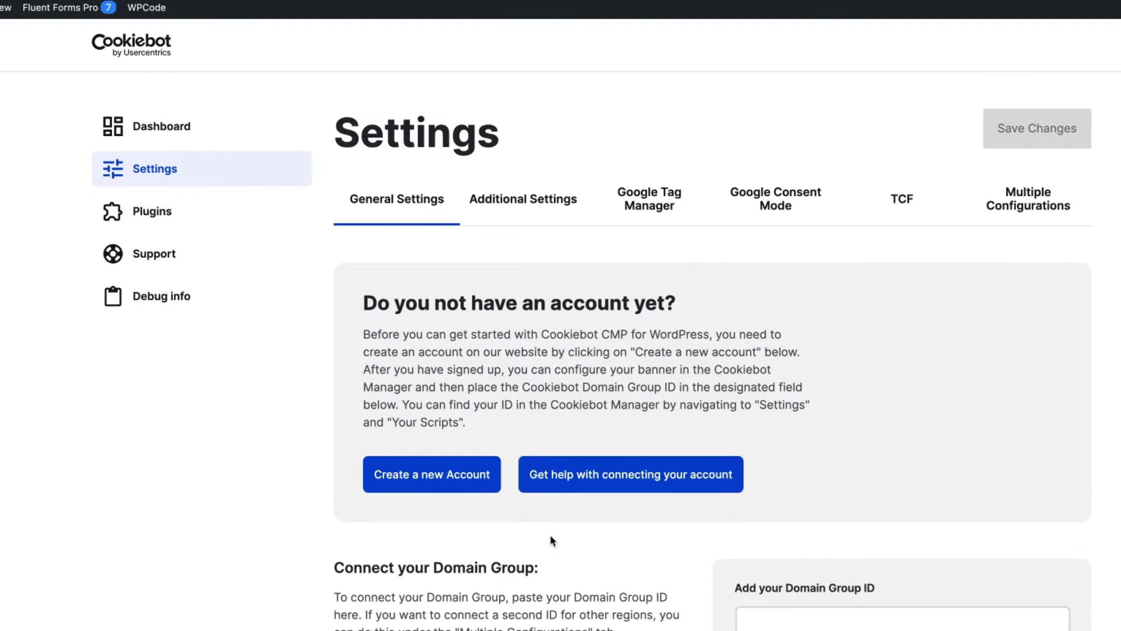
Copy the domain group ID from the Cookiebot implementation page and paste it into the WordPress plugin's Domain Group ID setting
scroll(589, 538, down, 2)
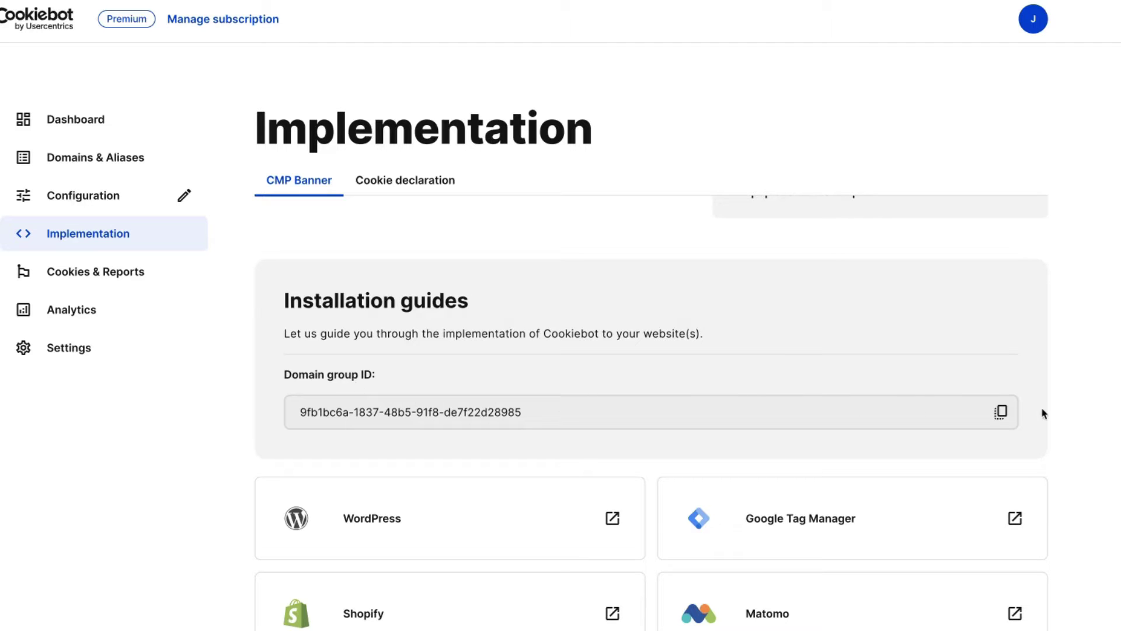
click(1001, 412)
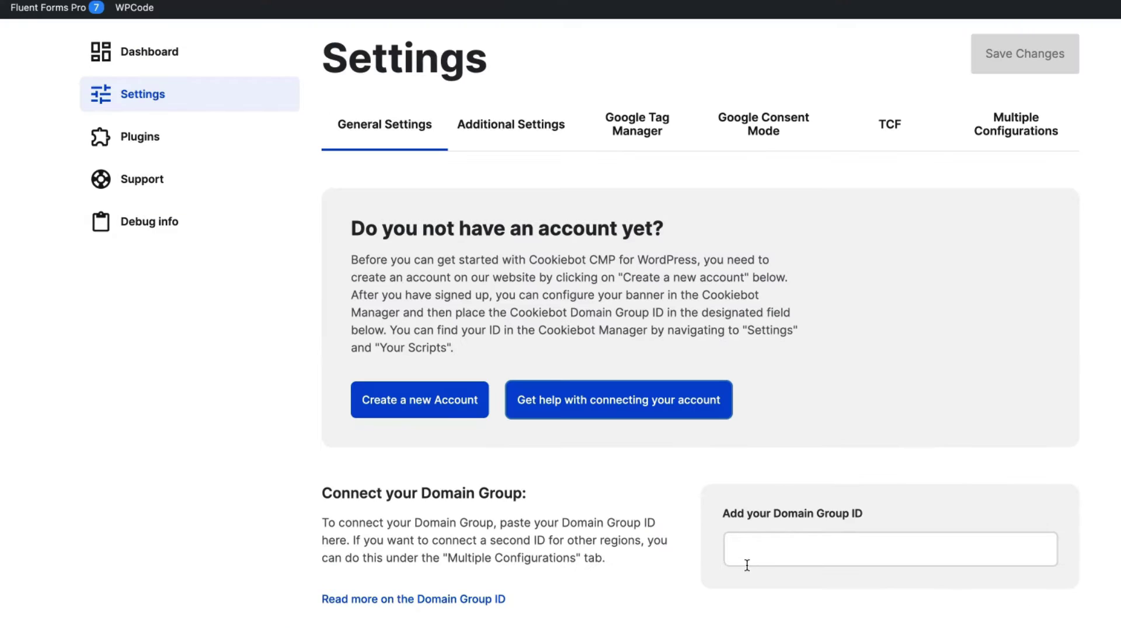
click(754, 552)
key(super+v)
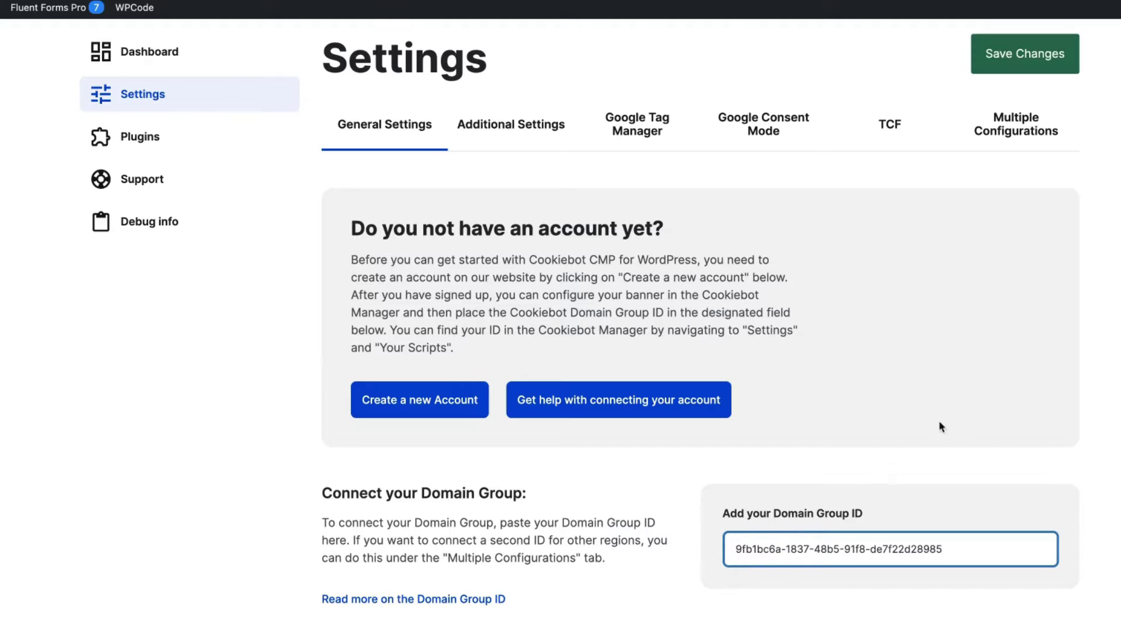
Check the main language choices, keeping Default (Autodetect), and review the option to set the language by website location
scroll(795, 473, down, 4)
click(796, 474)
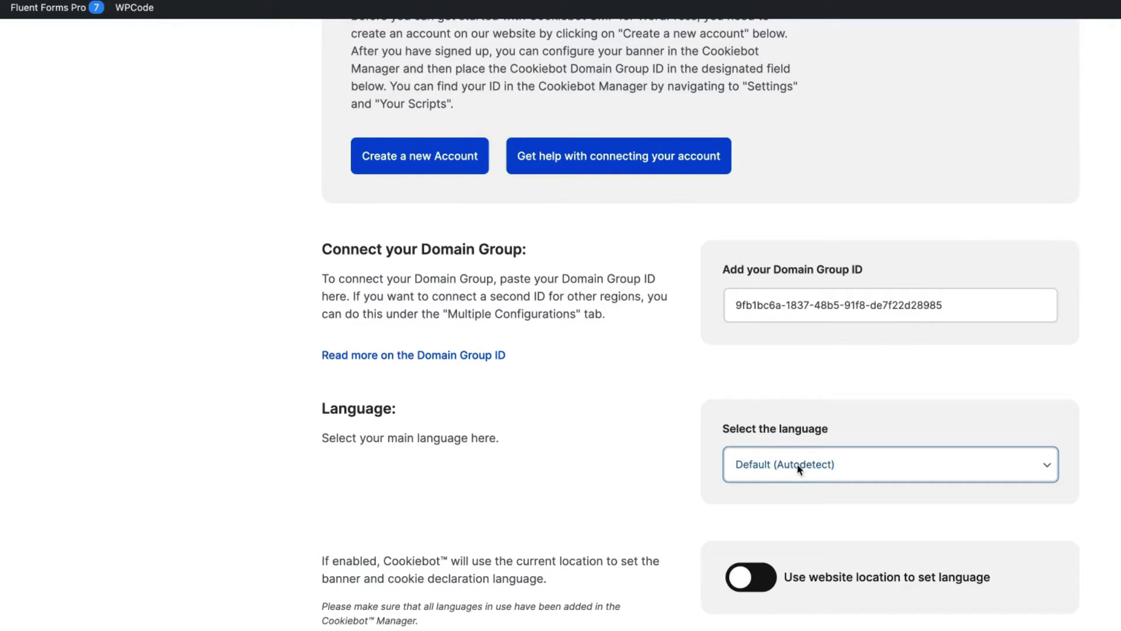
click(638, 440)
scroll(651, 446, down, 2)
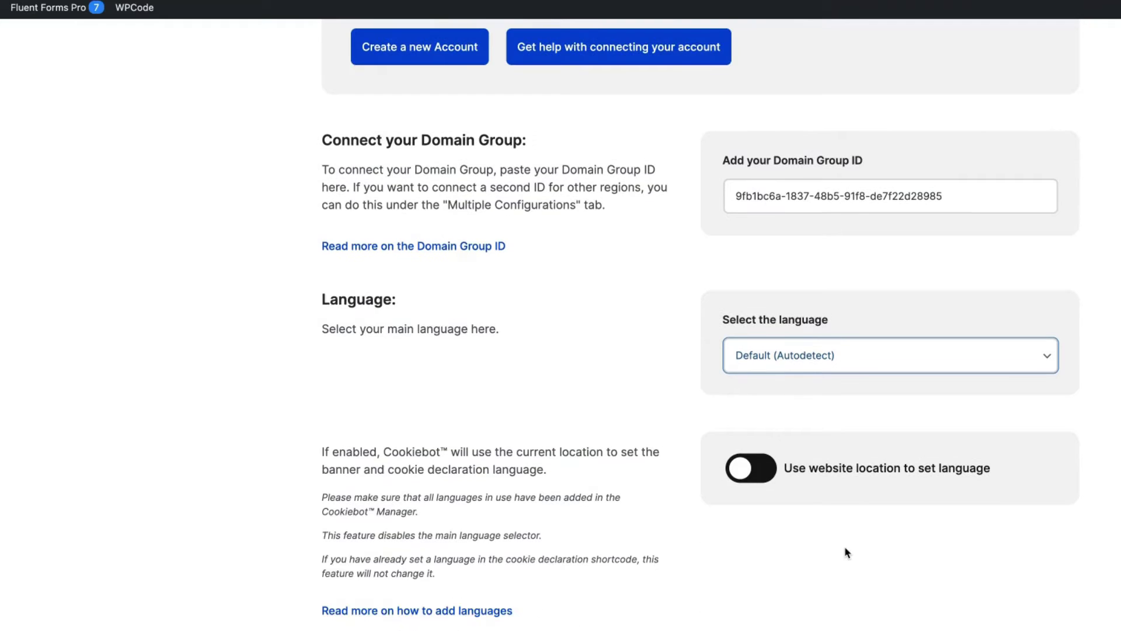
scroll(846, 544, down, 1)
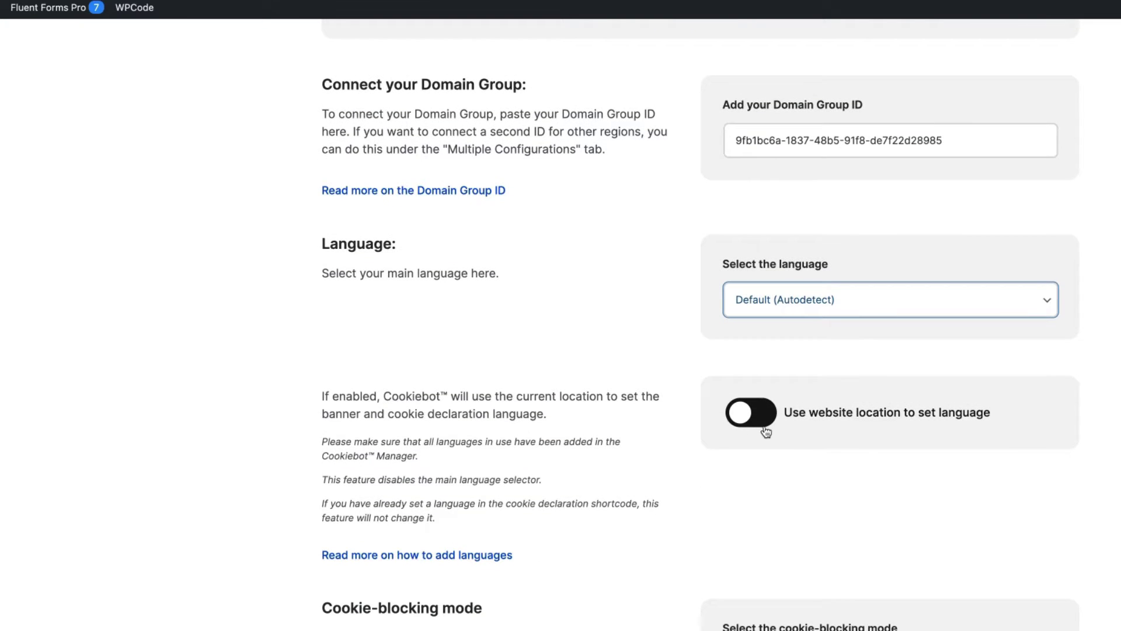
Select automatic cookie-blocking mode and save the plugin's general settings
scroll(795, 446, down, 5)
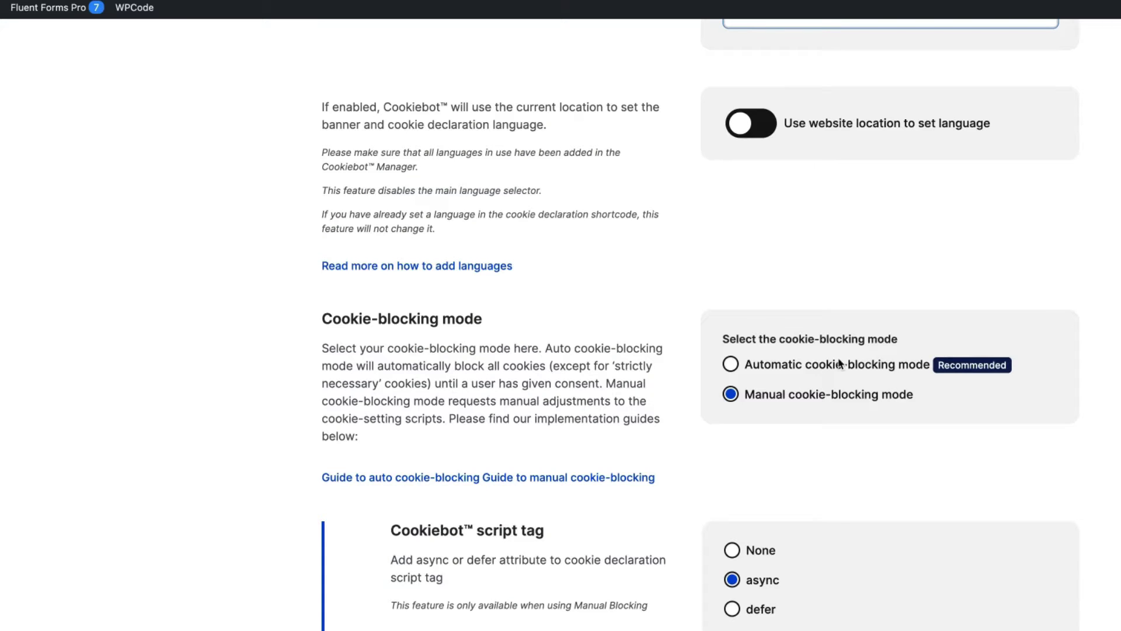
click(783, 367)
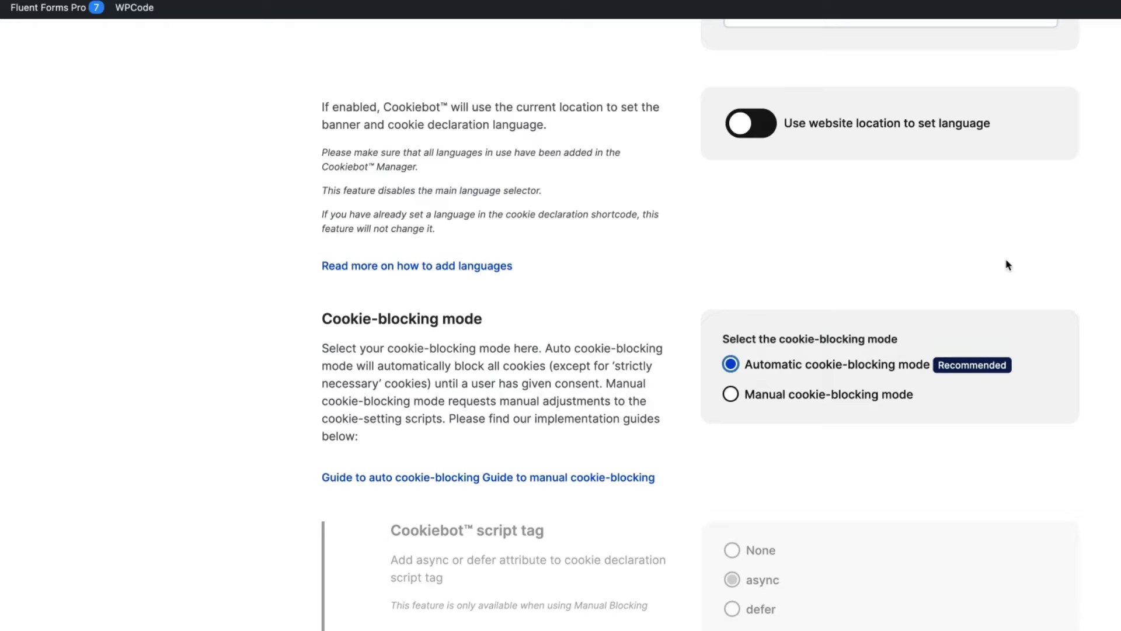
scroll(1022, 280, down, 4)
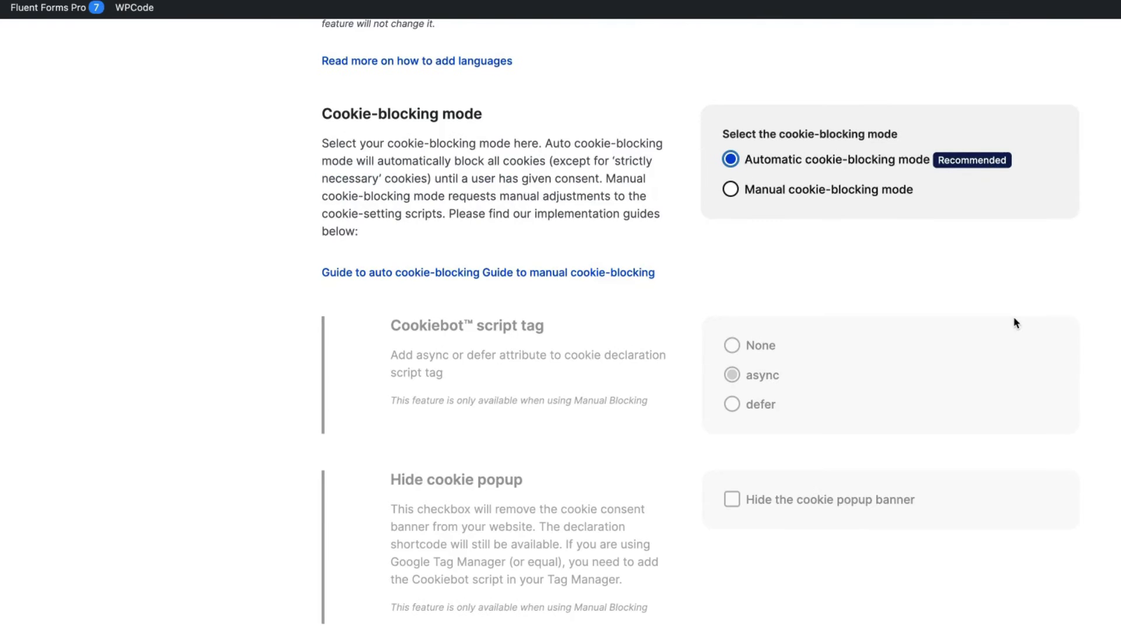
scroll(944, 321, up, 20)
click(1015, 136)
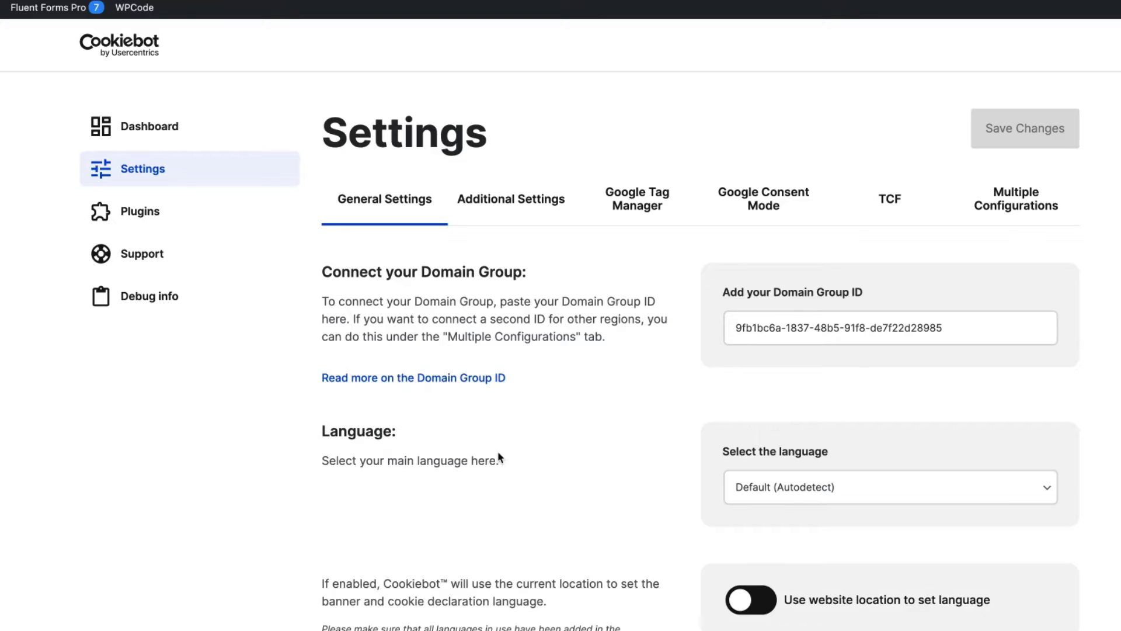
Turn on automatic updates for the Cookiebot plugin in its additional settings
click(527, 199)
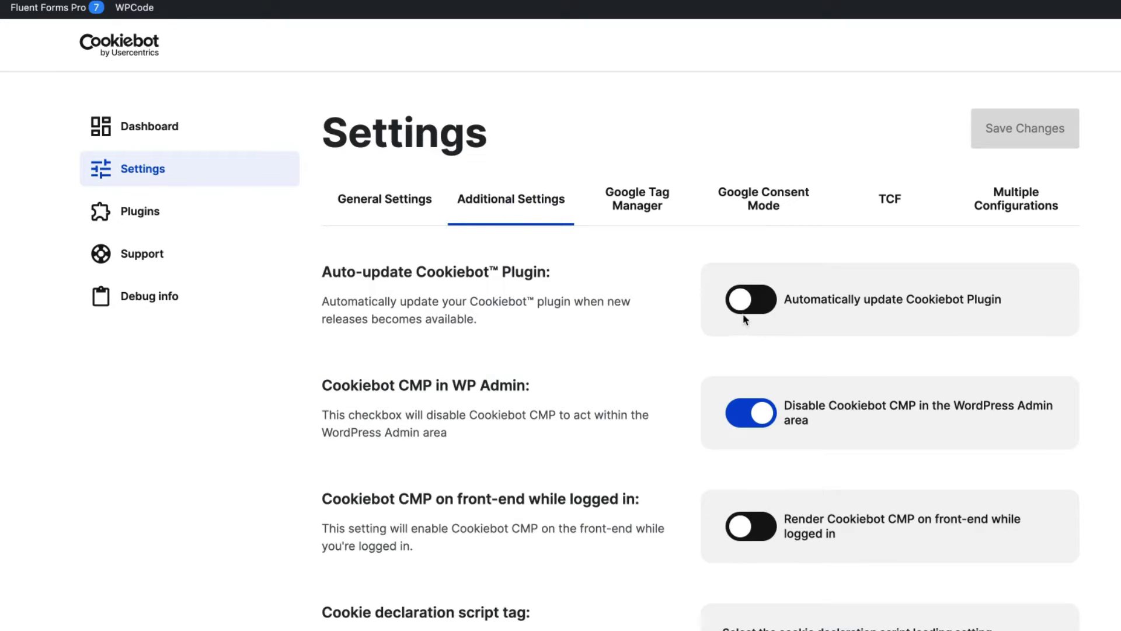
click(748, 306)
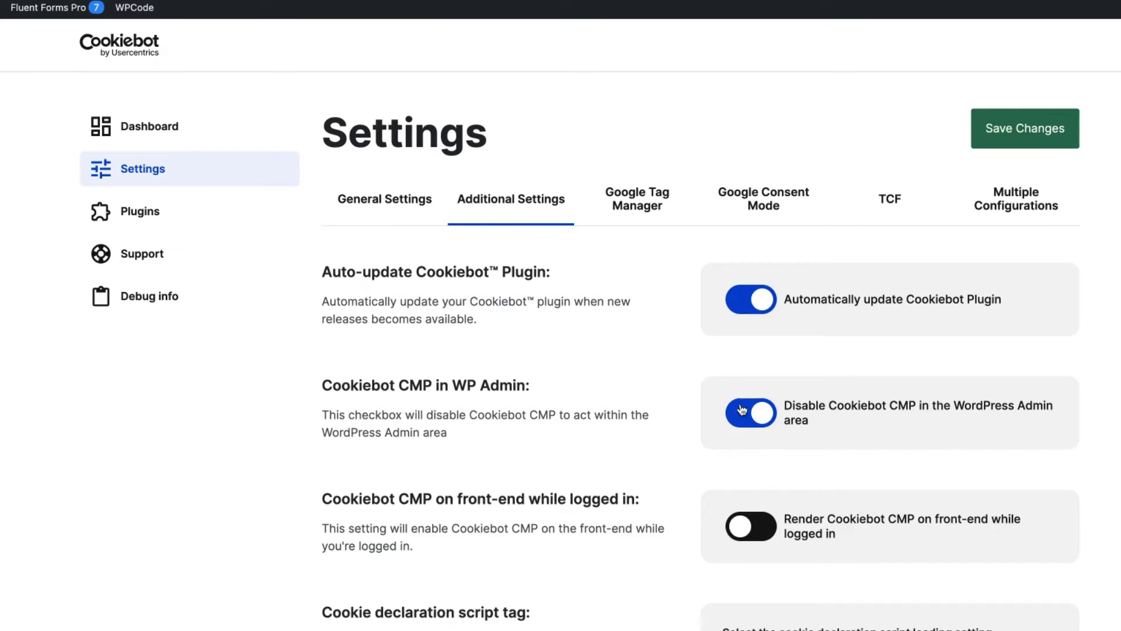
Review the WP Admin, logged-in front-end and cookie declaration script options, then save the additional settings
scroll(818, 421, down, 5)
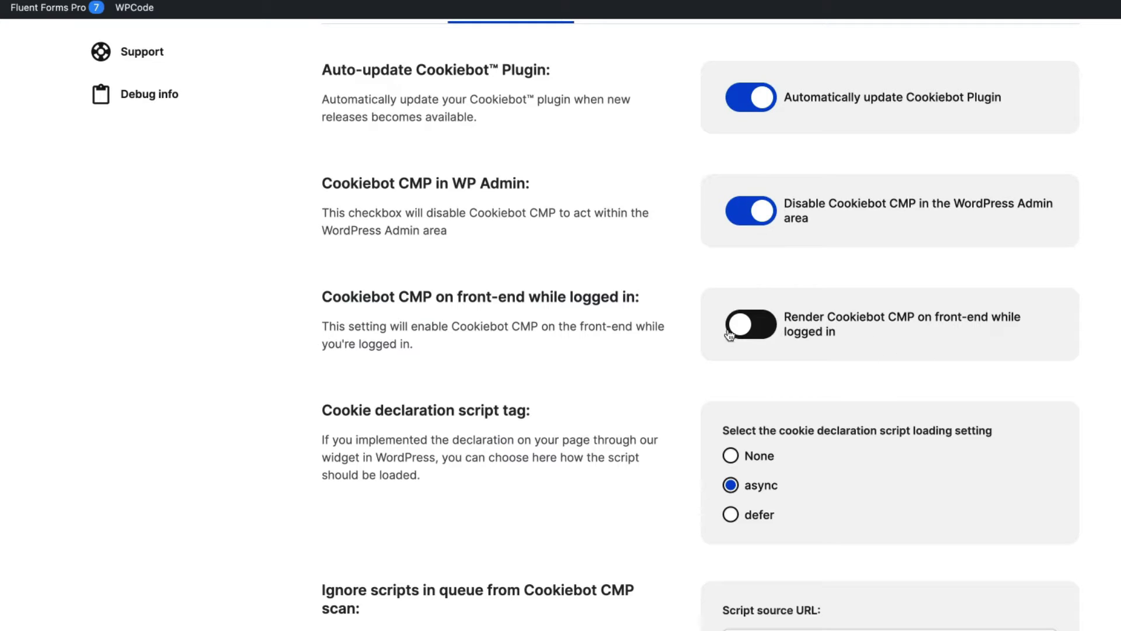
scroll(934, 401, down, 3)
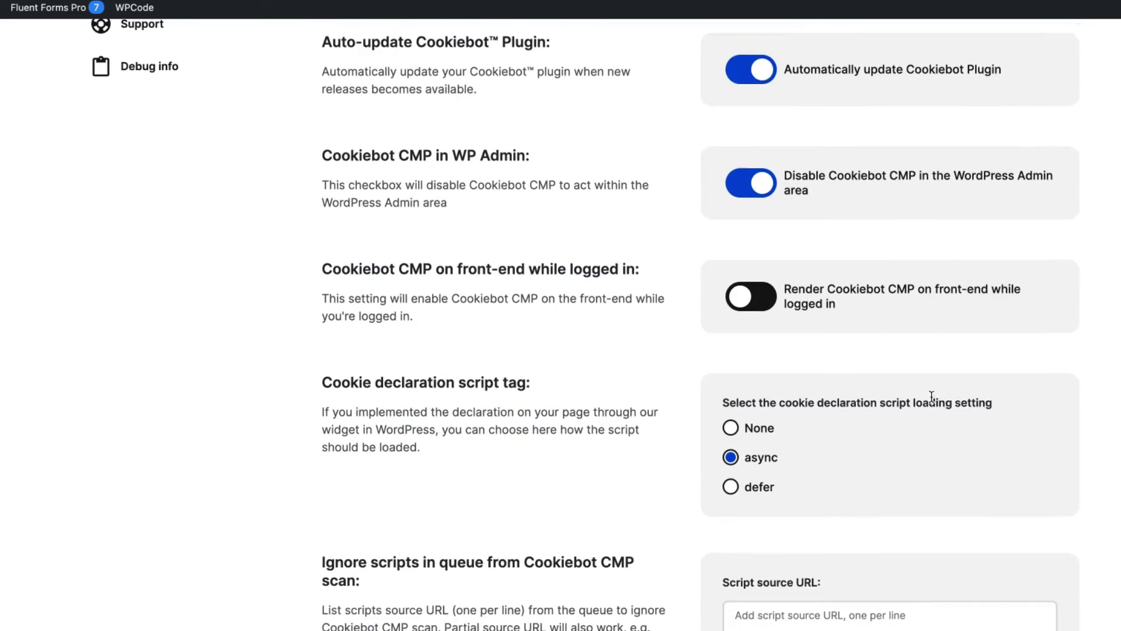
scroll(937, 403, up, 6)
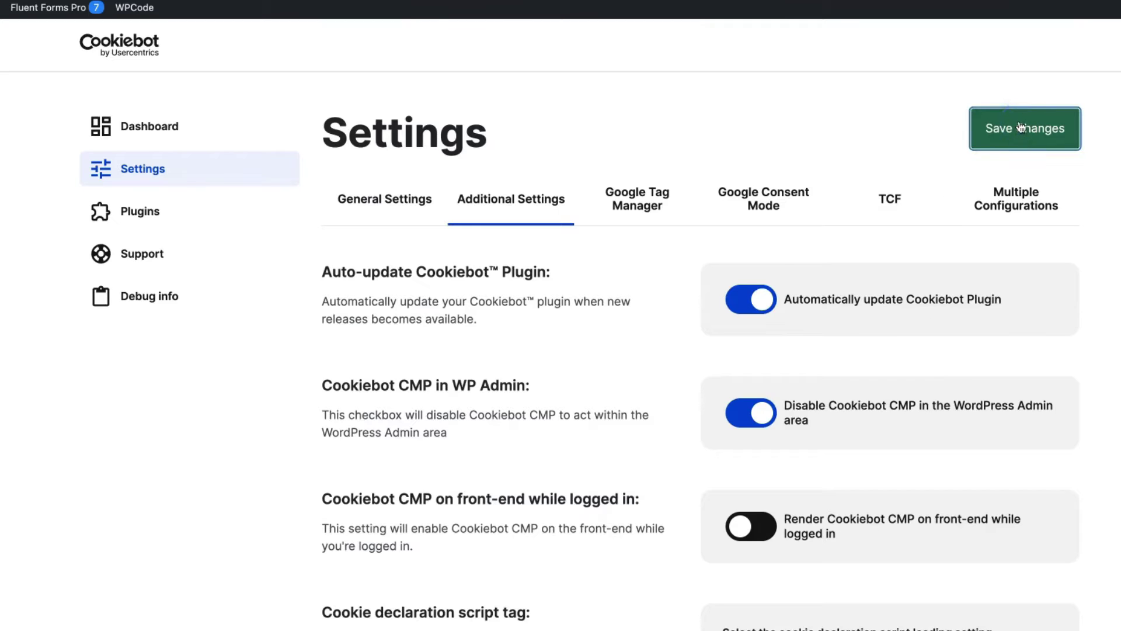
click(991, 125)
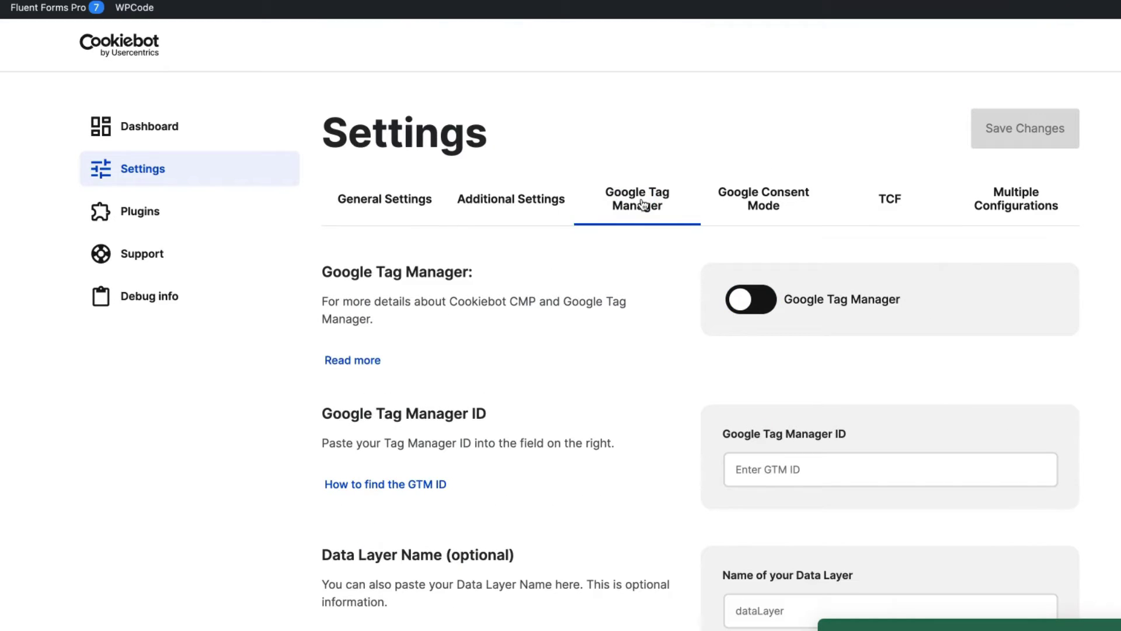
click(761, 313)
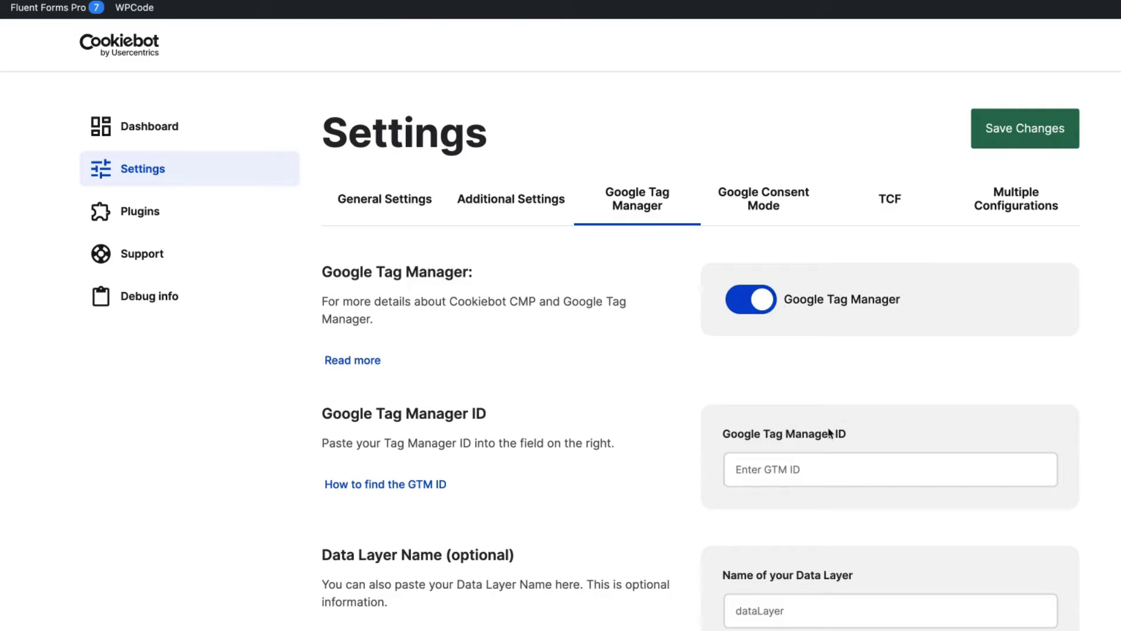
click(784, 476)
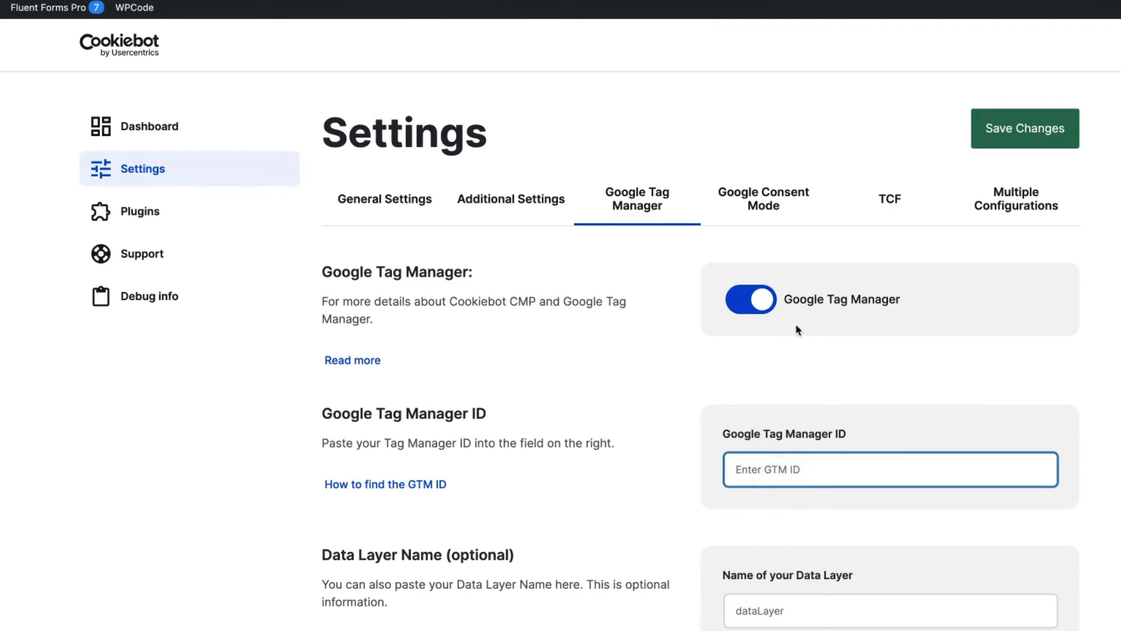
click(751, 299)
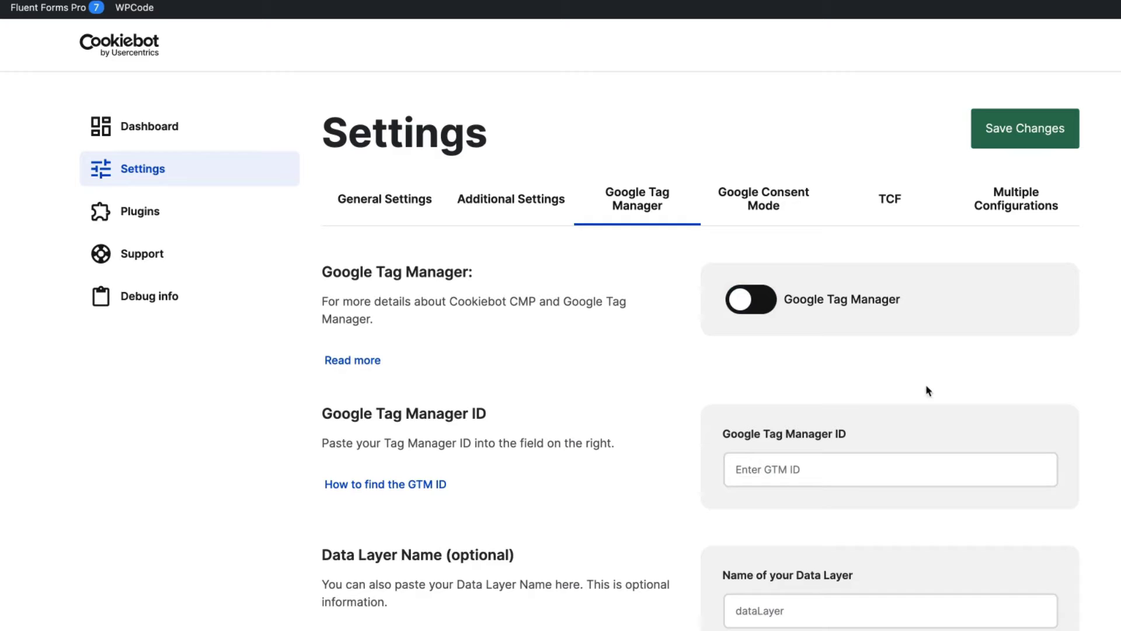
scroll(931, 395, down, 4)
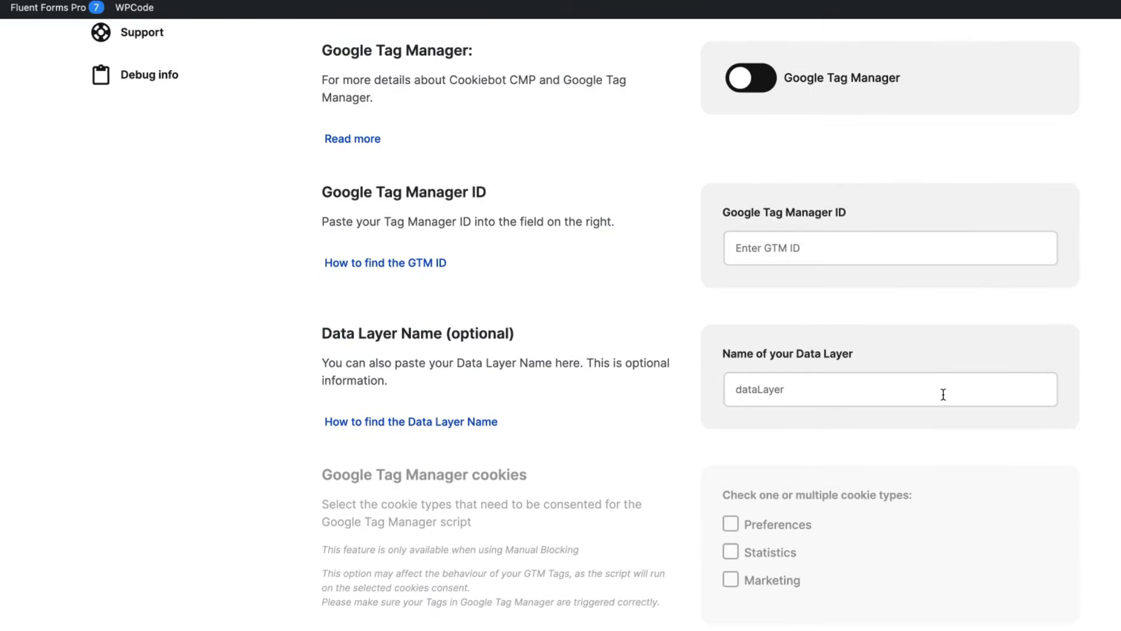
scroll(909, 424, up, 4)
Enable URL passthrough in the Google Consent Mode settings and save the changes
click(765, 187)
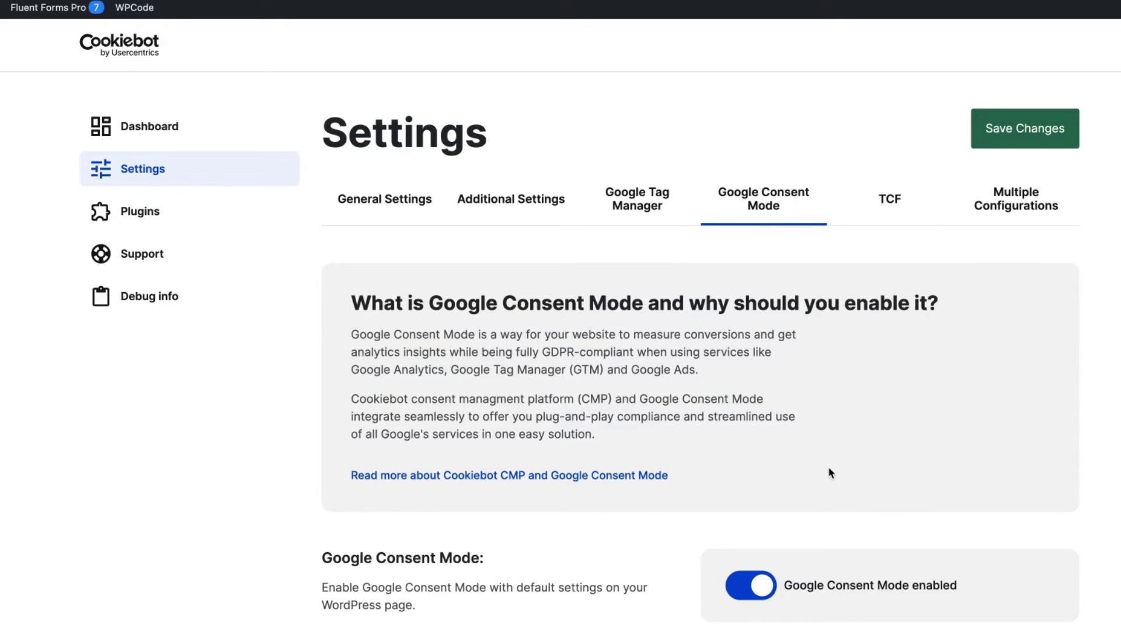
scroll(759, 470, down, 3)
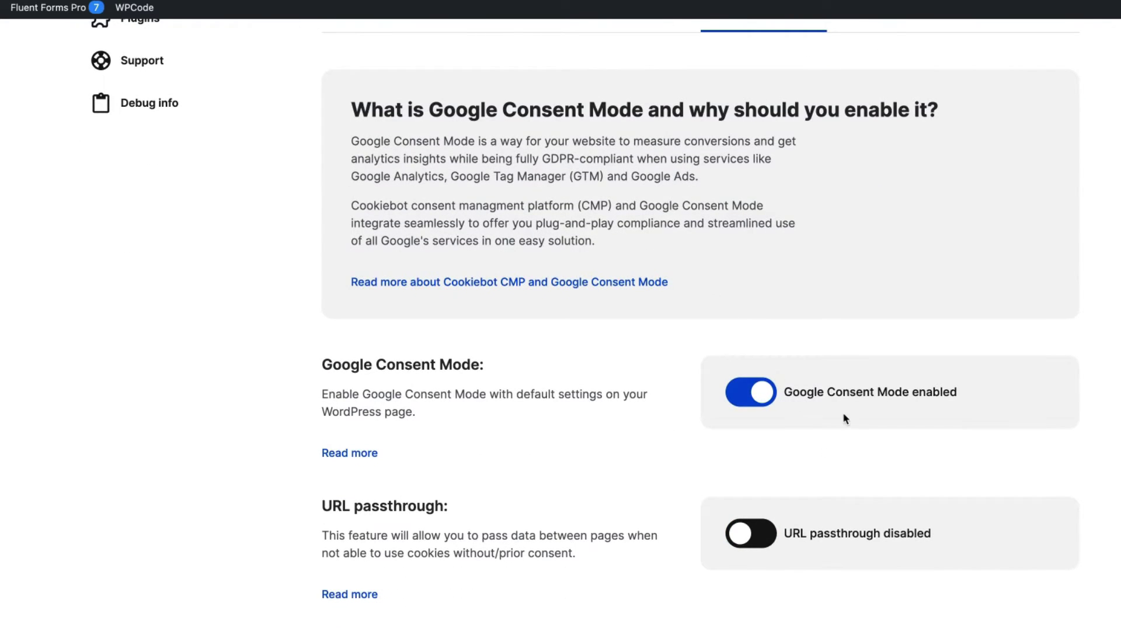
scroll(847, 429, down, 3)
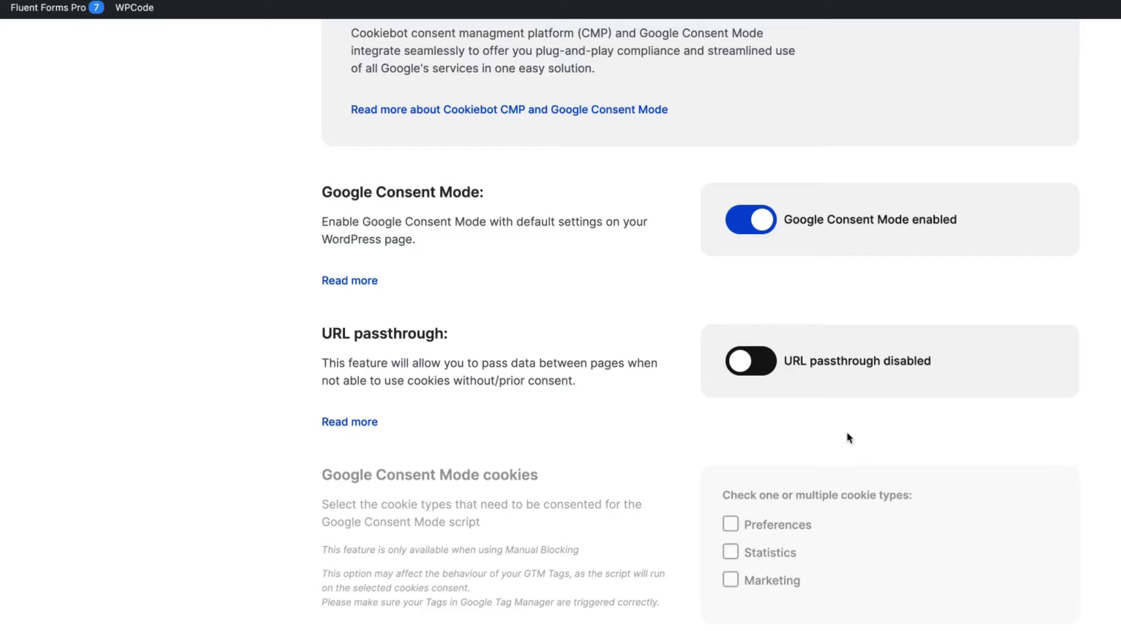
click(753, 360)
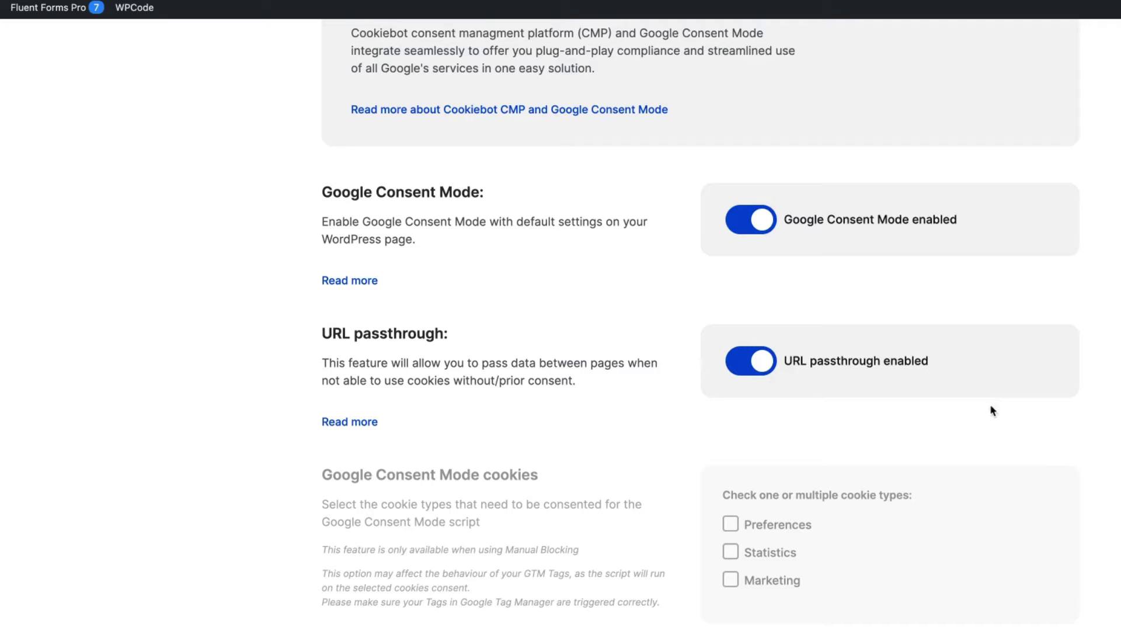
scroll(990, 405, up, 5)
Review the TCF settings, including the IAB TCF V2.2 integration and the purposes of data use
click(899, 196)
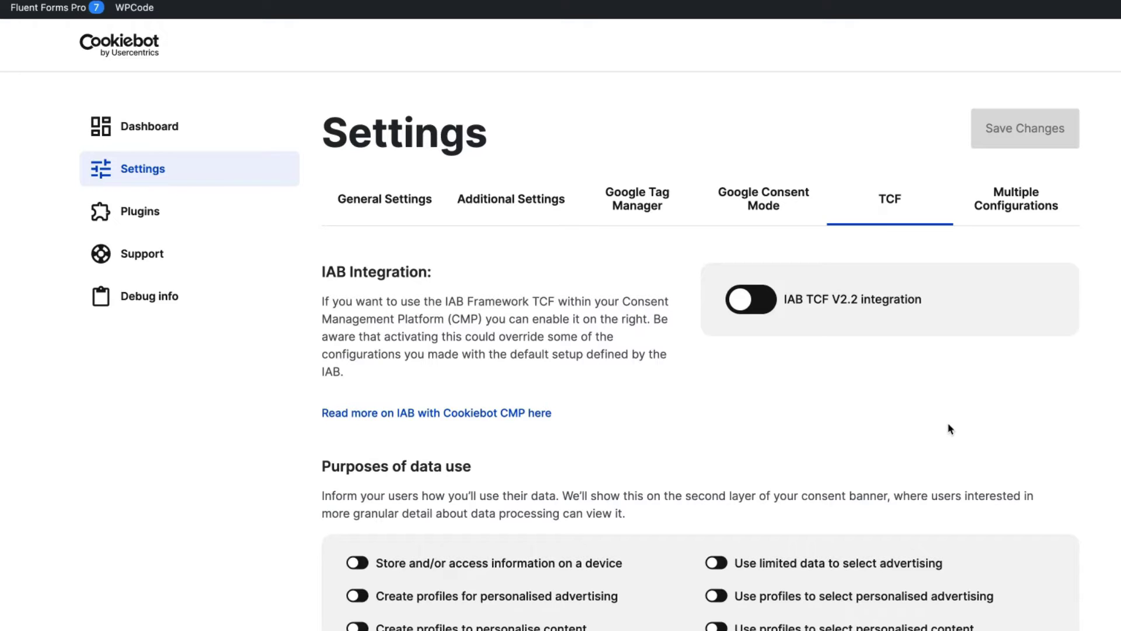
scroll(981, 477, down, 4)
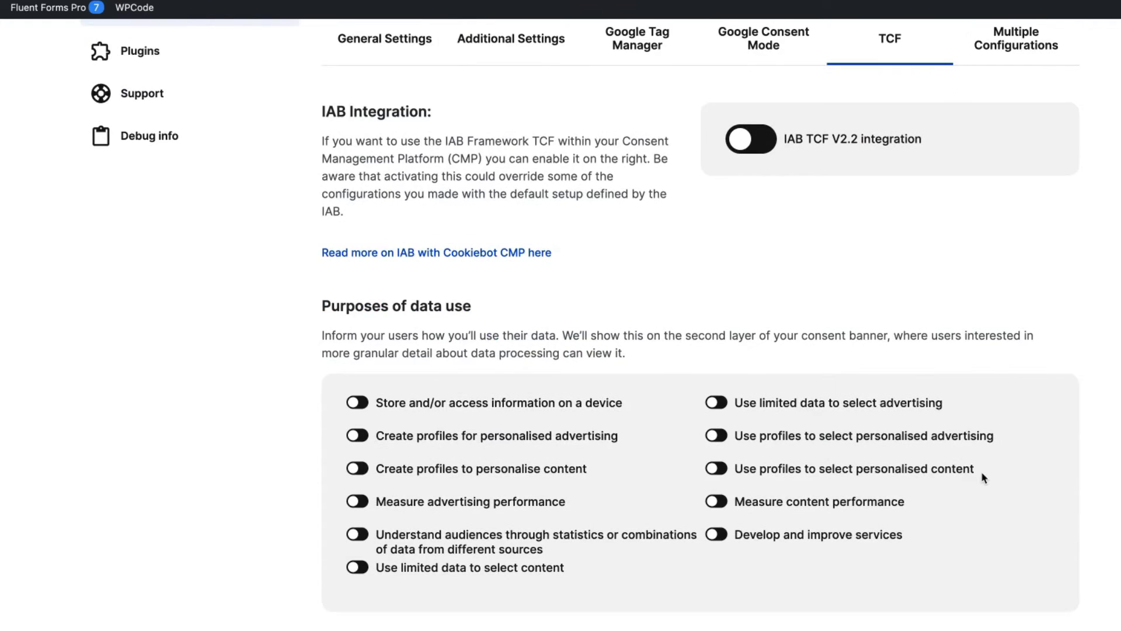
scroll(997, 393, down, 8)
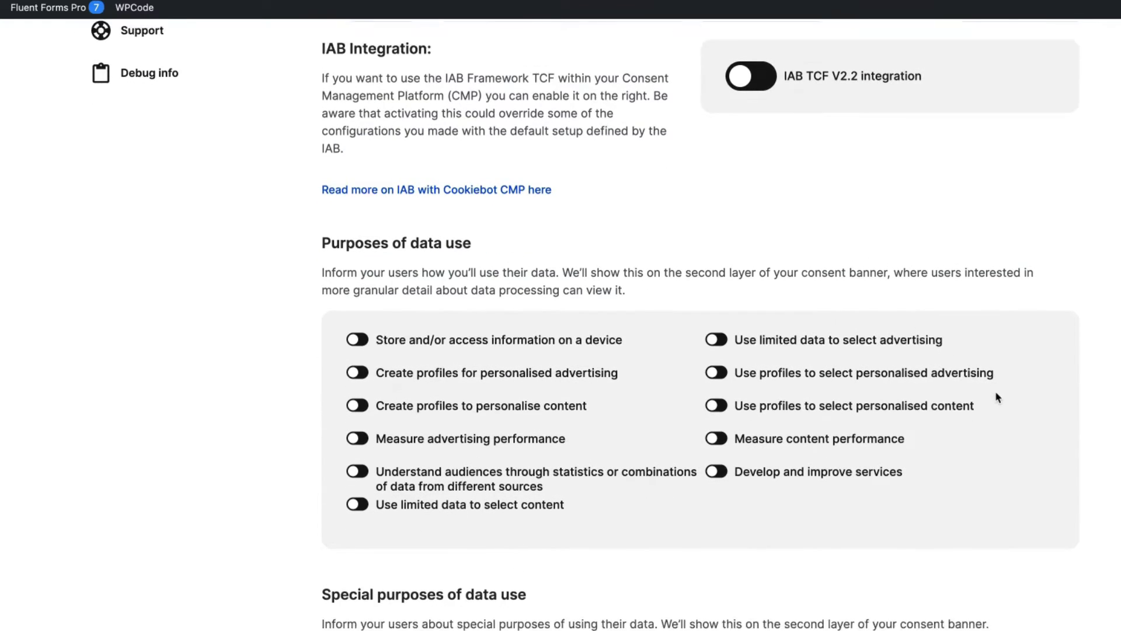
scroll(998, 416, down, 2)
scroll(998, 408, up, 15)
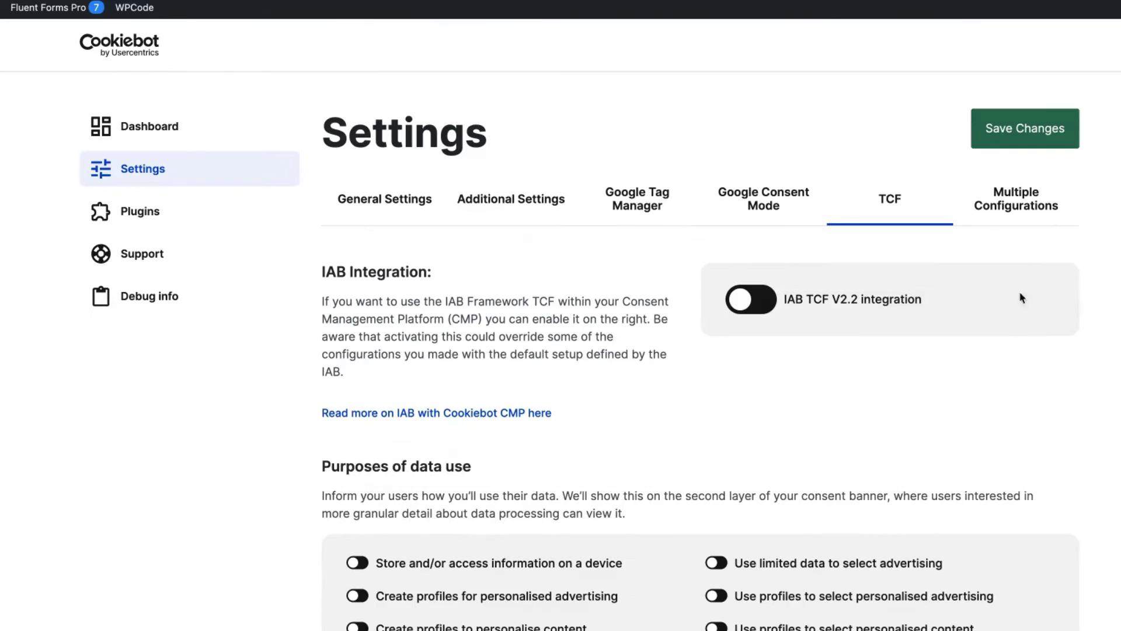
Check what multiple configurations offers by enabling it briefly, turn it back off and save the settings
click(1029, 198)
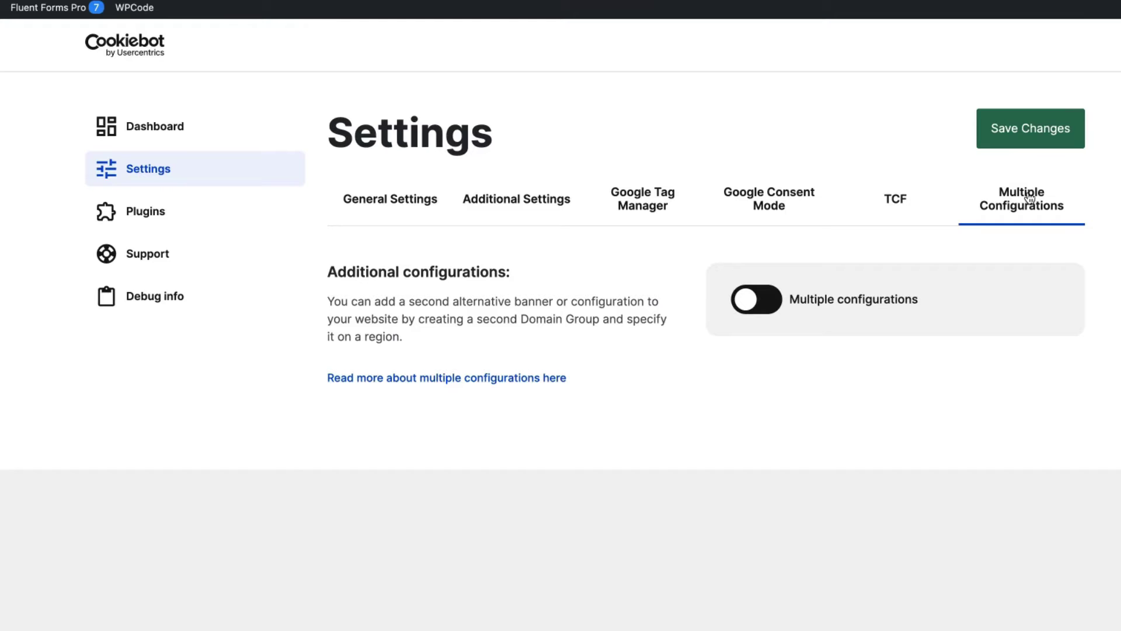
click(758, 299)
scroll(926, 413, down, 2)
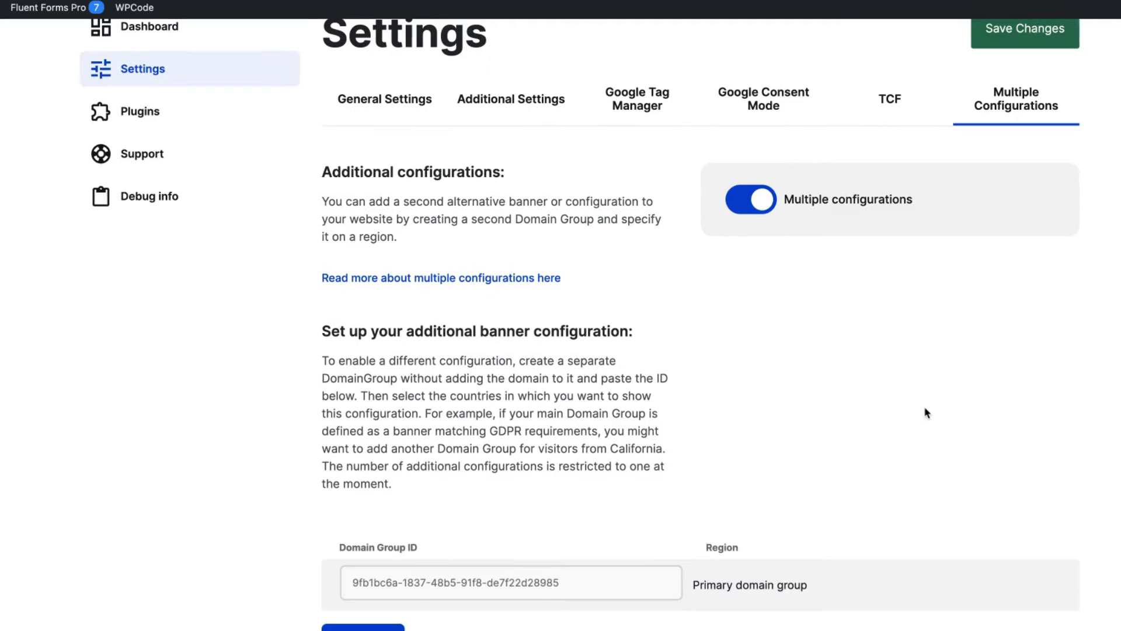
click(753, 204)
click(1028, 130)
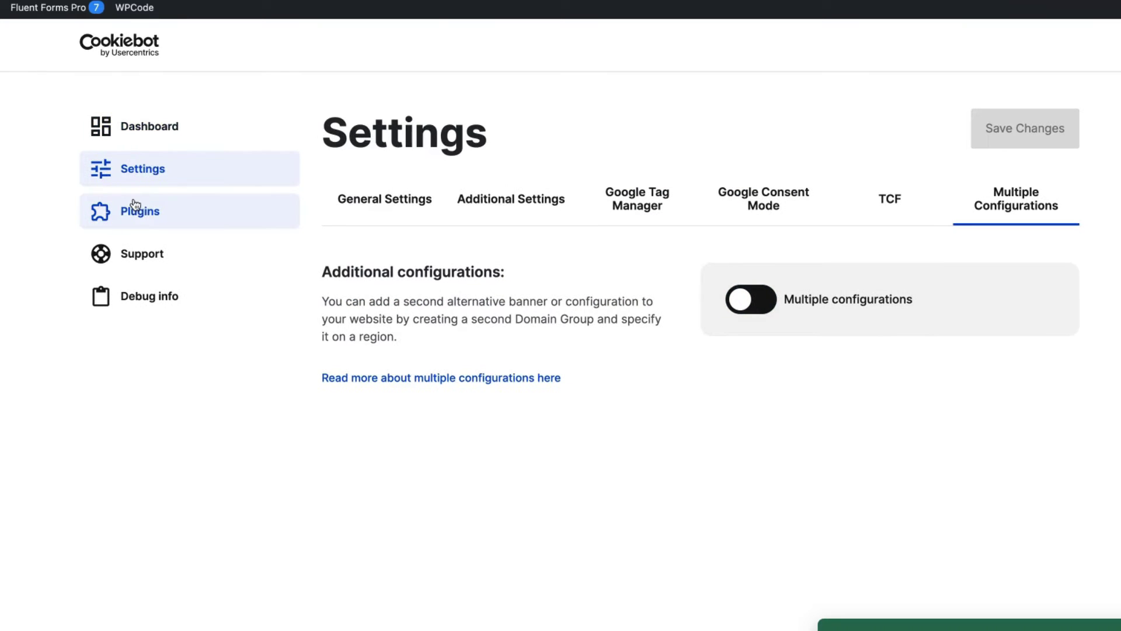
Enable the Embed autocorrect add-on and add Preferences to its selected cookie types
click(134, 206)
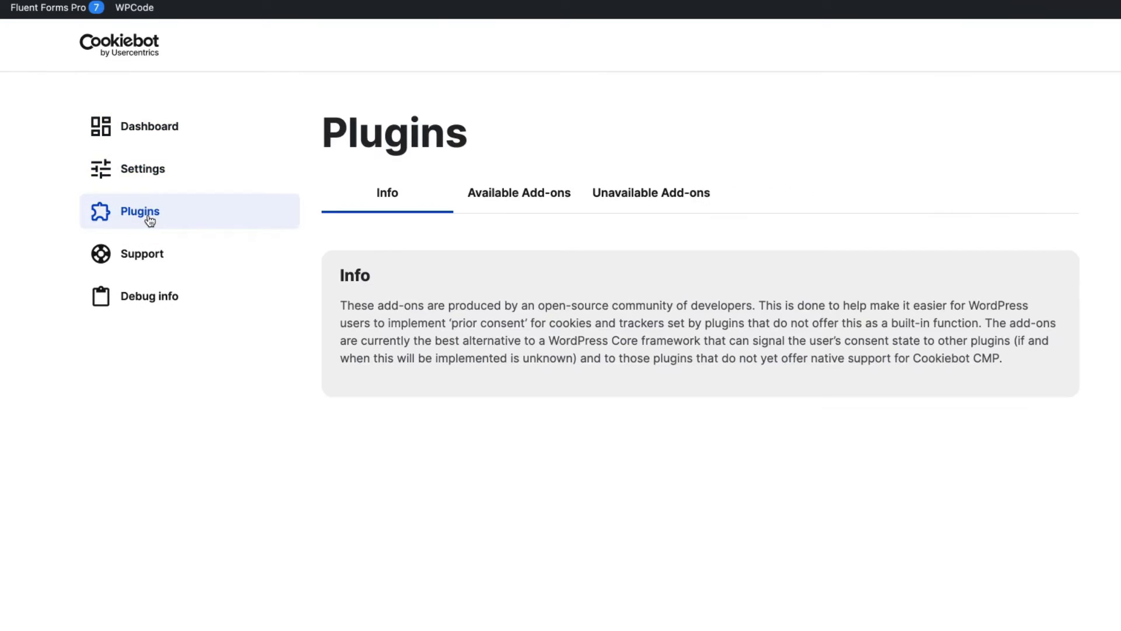
click(523, 202)
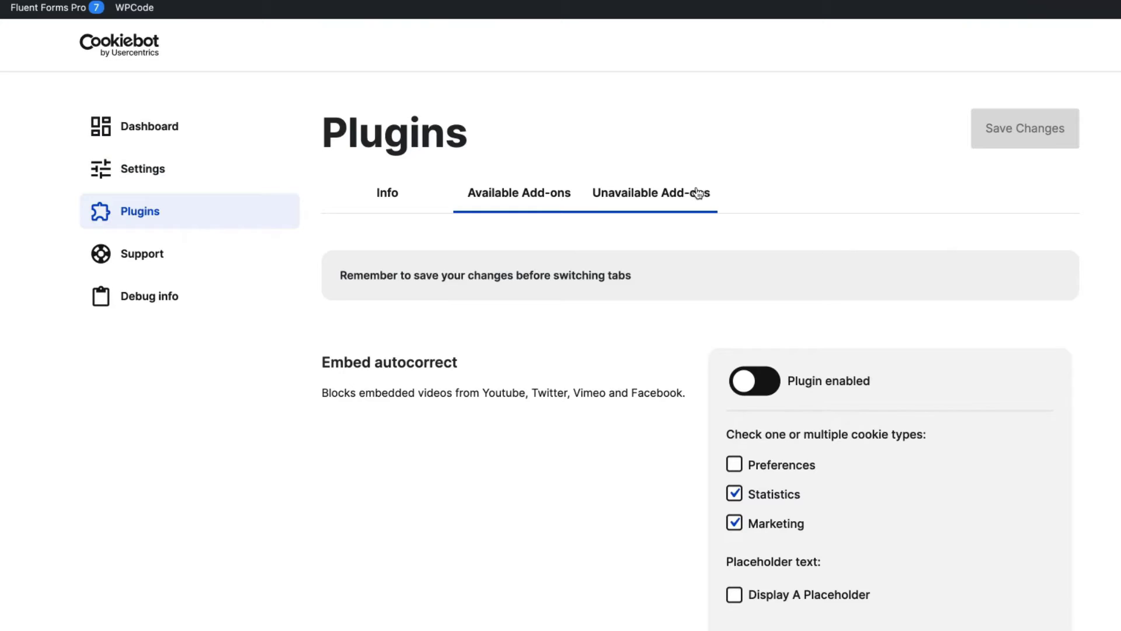
scroll(843, 333, down, 1)
click(814, 307)
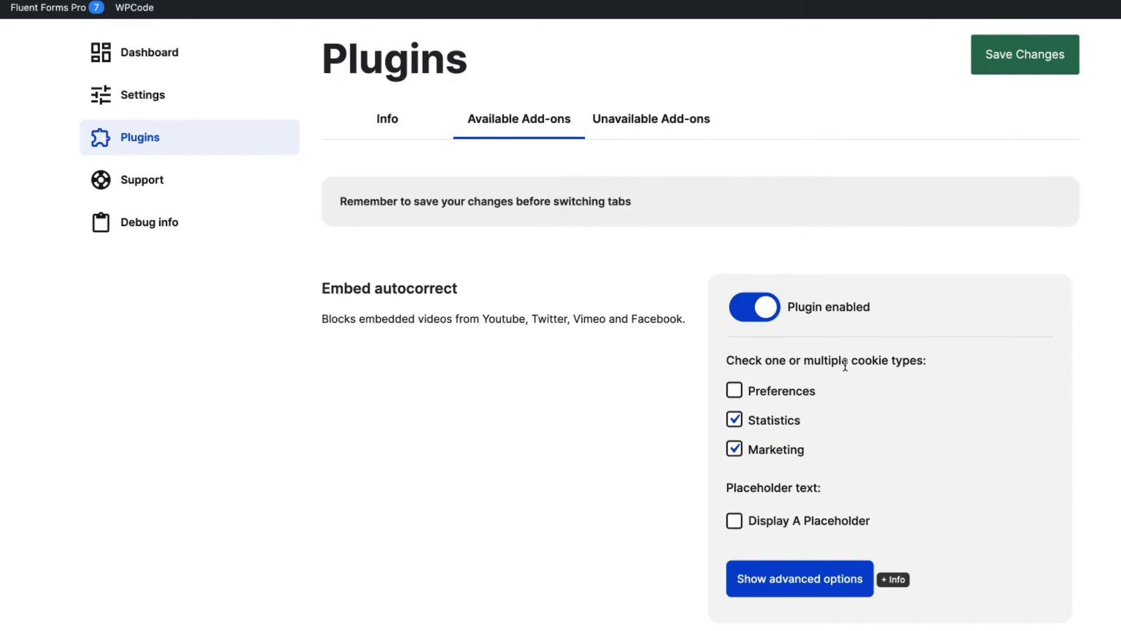
click(734, 390)
Look through the list of unavailable Cookiebot add-ons whose plugins are not installed or activated
click(694, 115)
scroll(771, 269, down, 1)
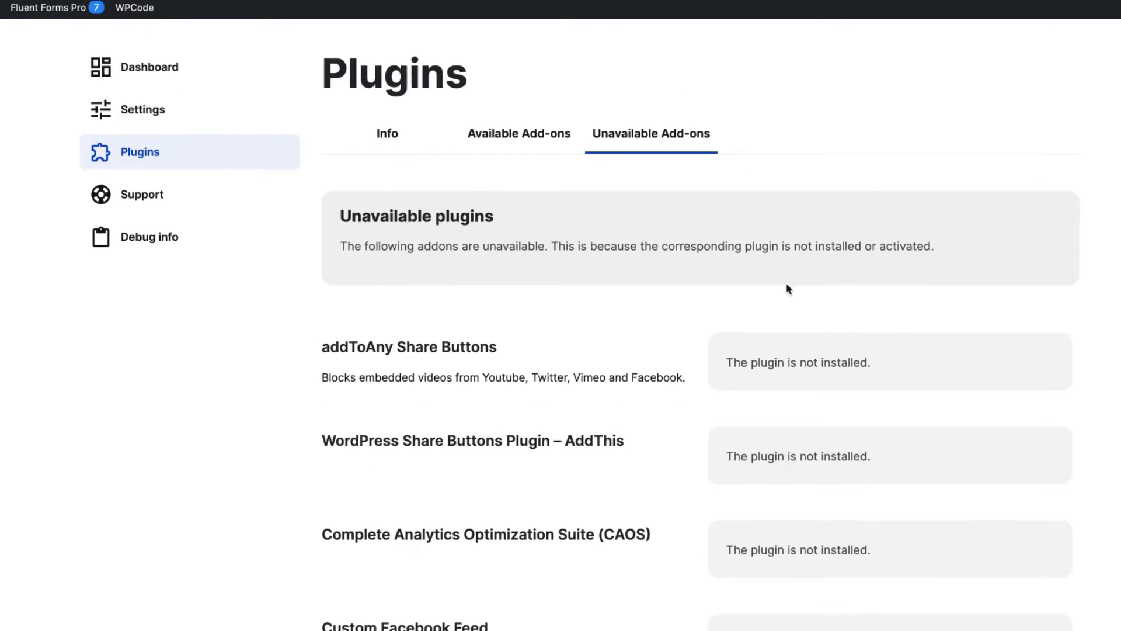
scroll(789, 288, down, 8)
scroll(758, 325, up, 10)
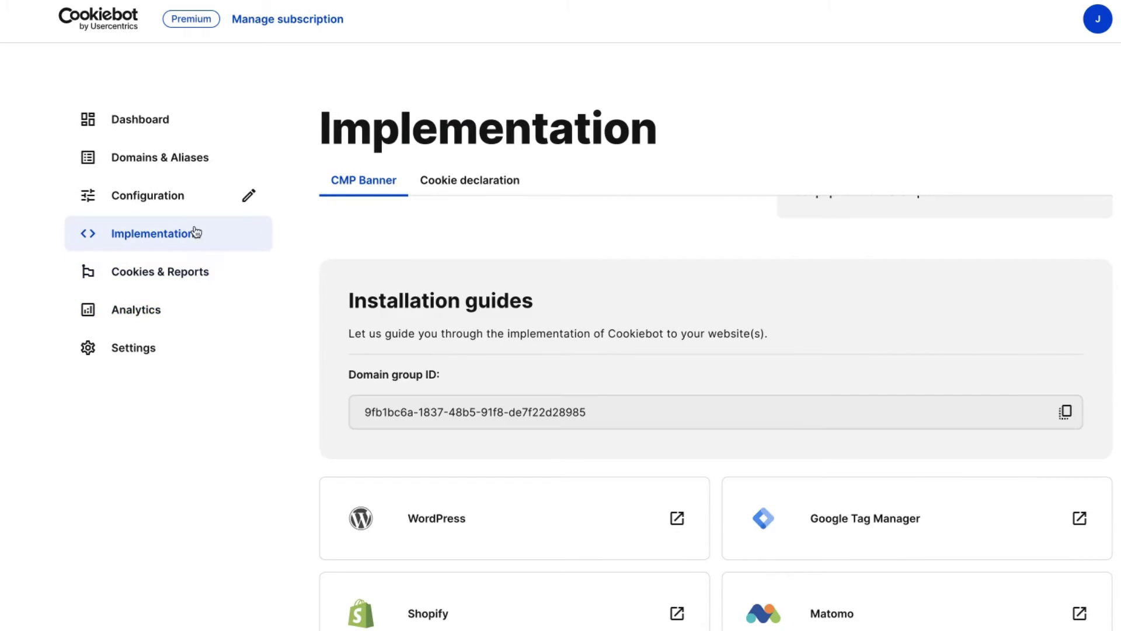
In Cookiebot's Domain Group #1 configuration, set the banner layout to Bar, save, and reload the website to check it
click(138, 198)
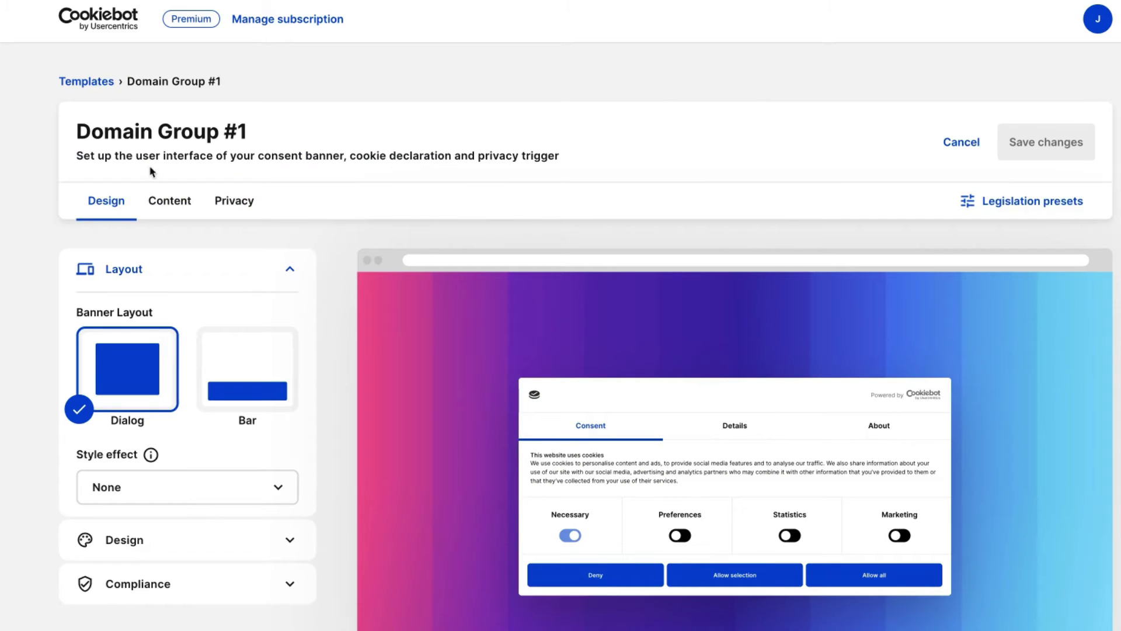
scroll(503, 374, down, 2)
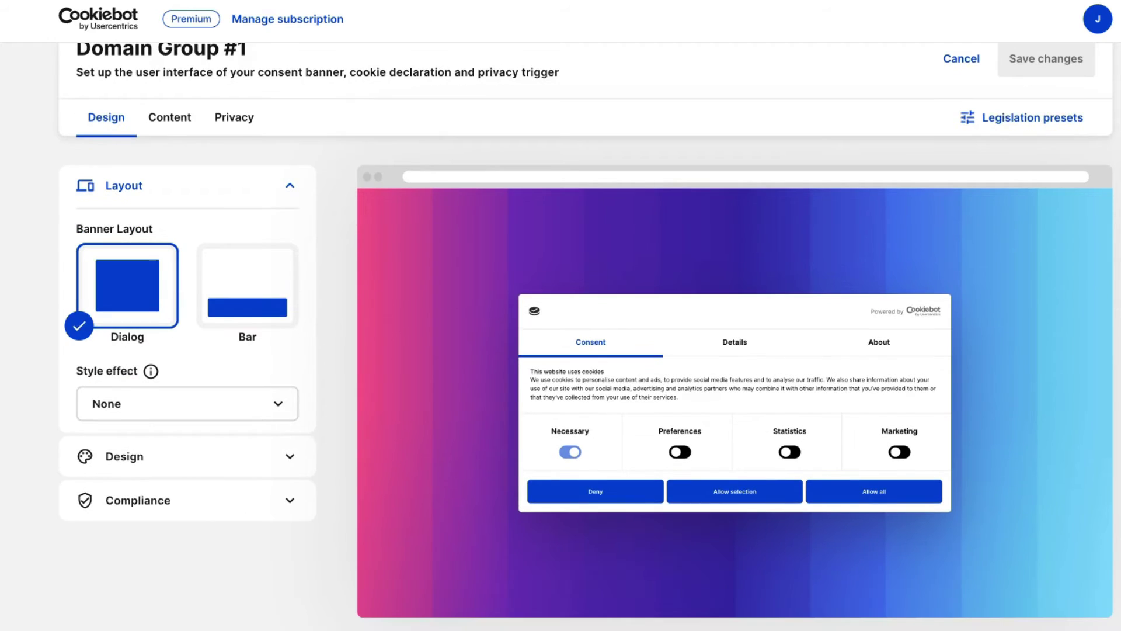
scroll(502, 374, up, 1)
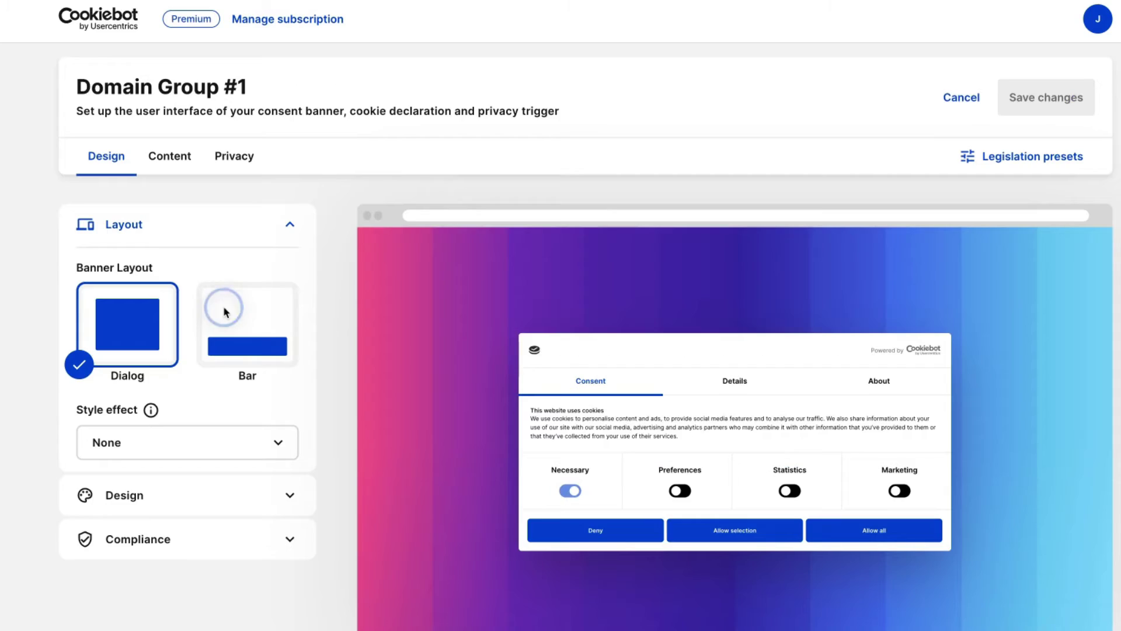
click(223, 306)
click(1046, 95)
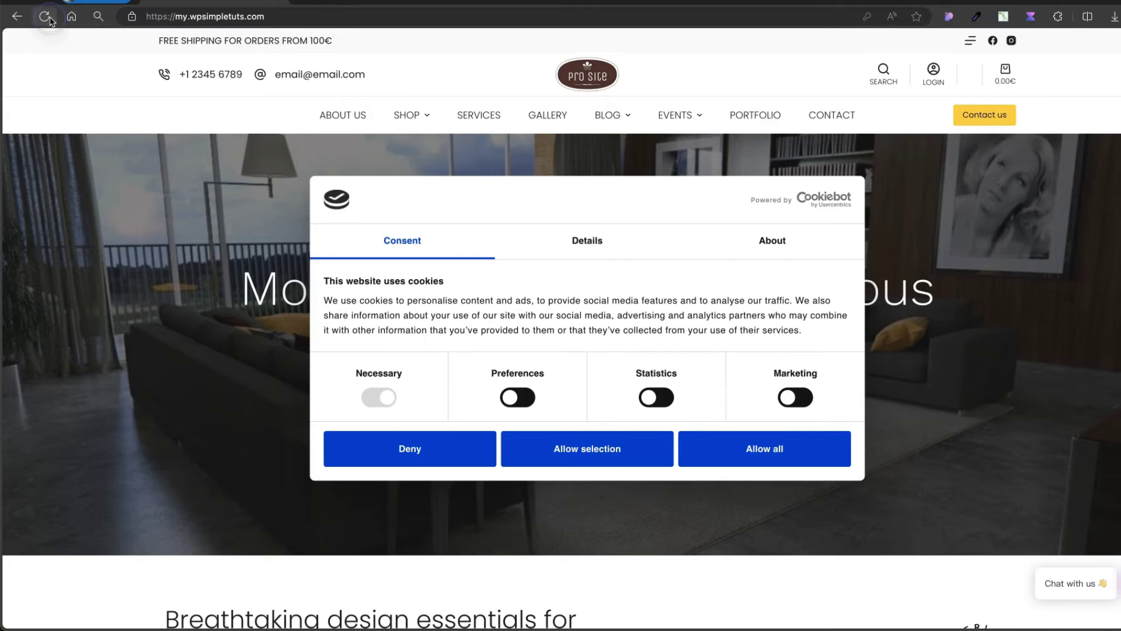
click(43, 17)
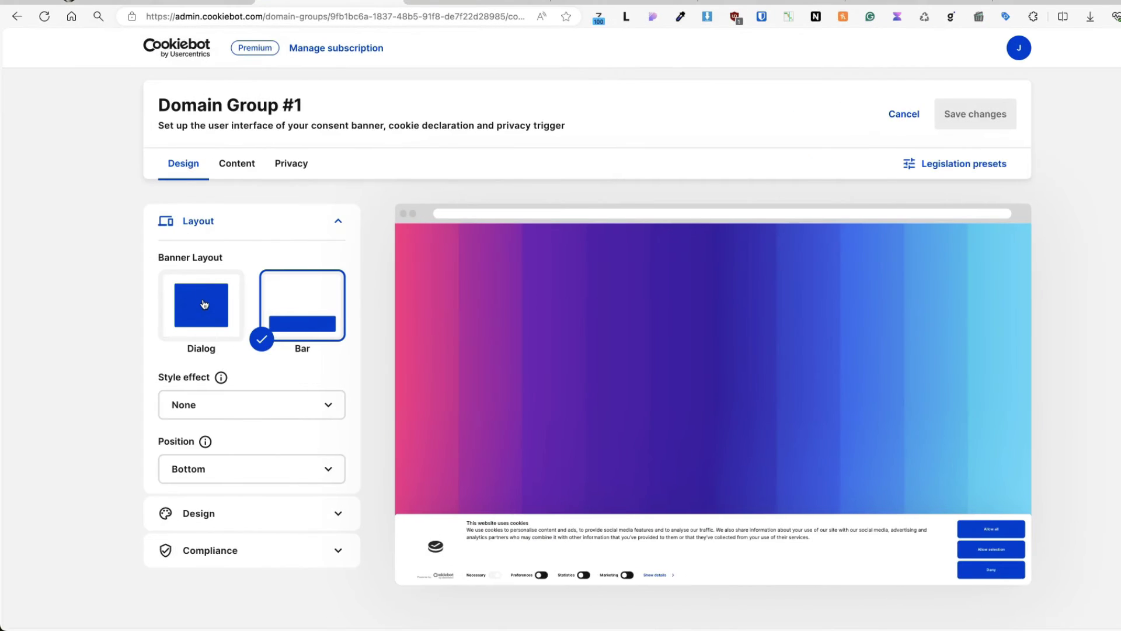
Set the banner layout to Dialog with the Overlay style effect, save, and reload the website to check it
click(204, 304)
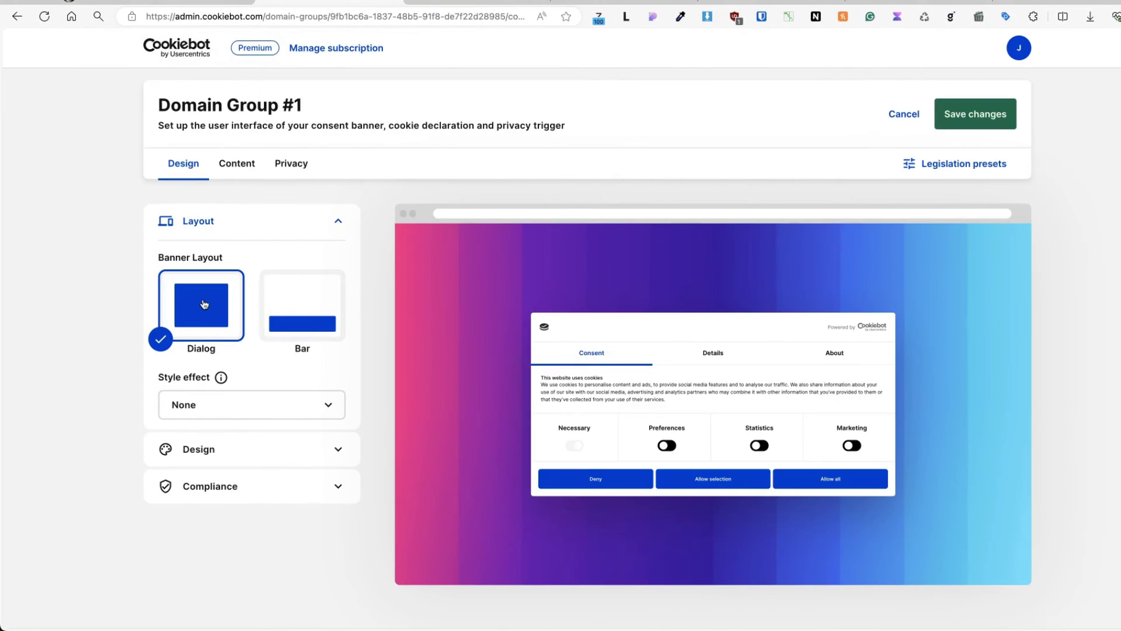
click(262, 411)
click(210, 466)
click(977, 114)
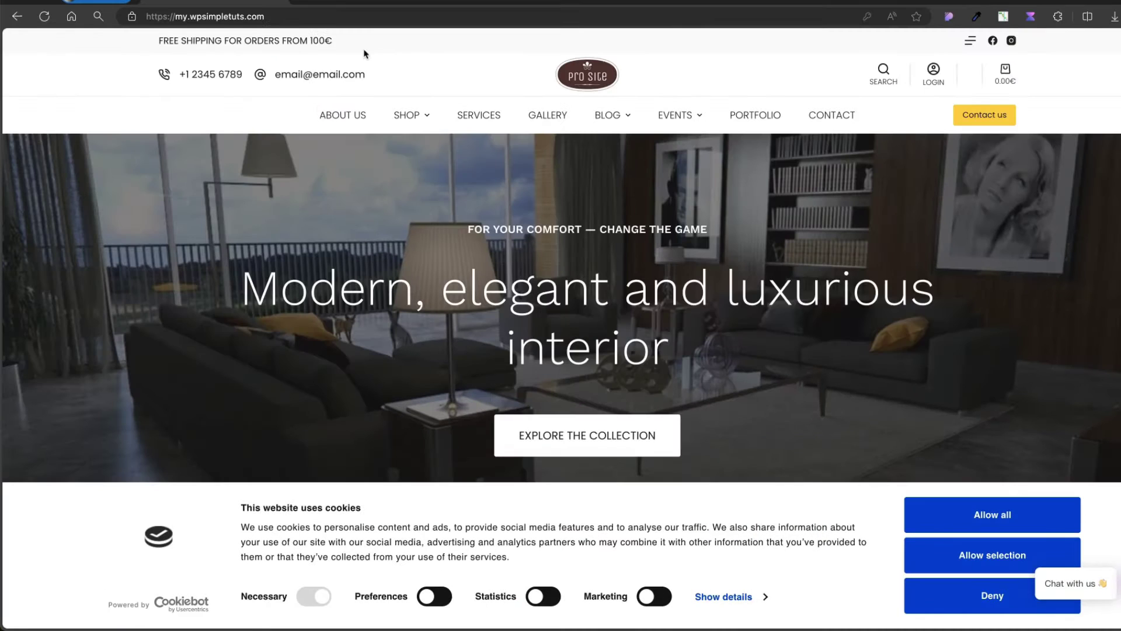
key(super+r)
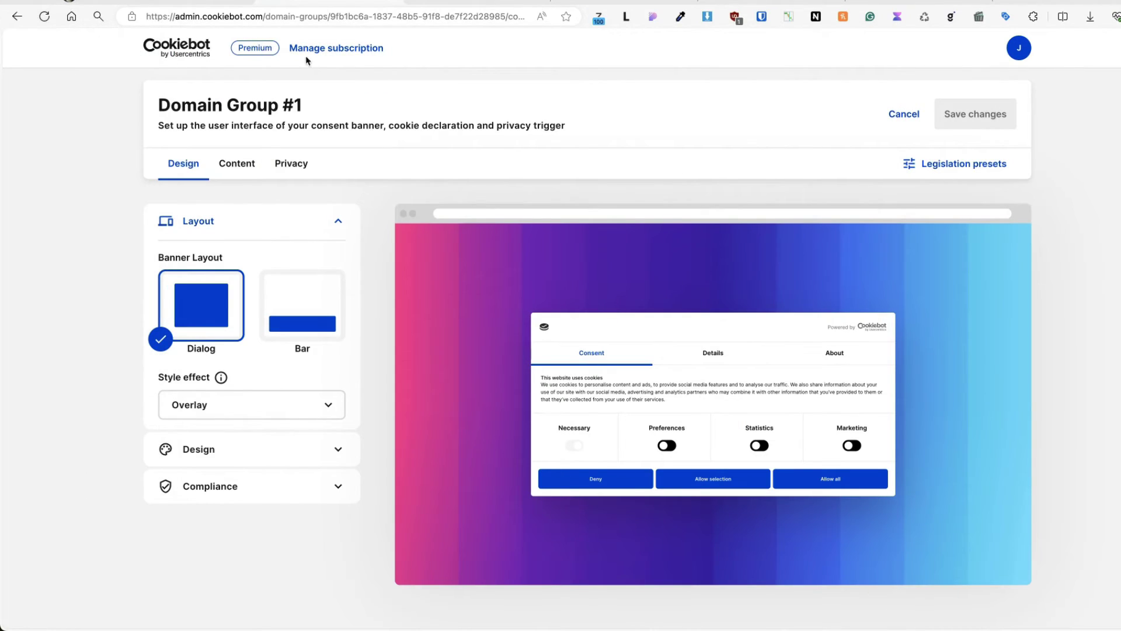
In the banner's Design settings, turn off the option to display the logo on the banner
click(223, 451)
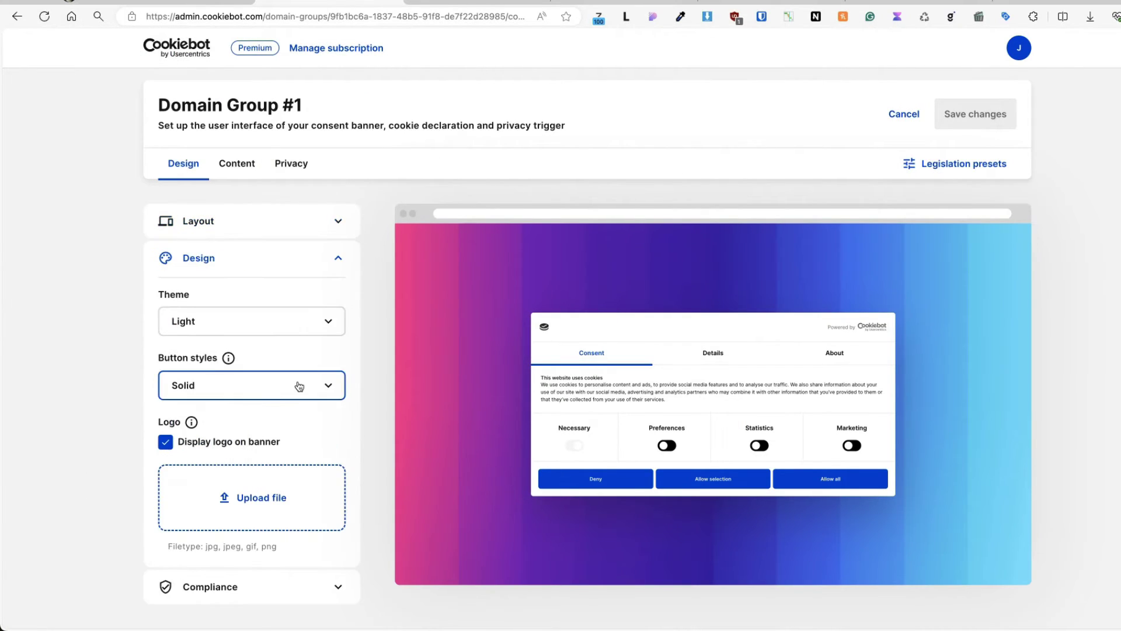
scroll(297, 385, down, 1)
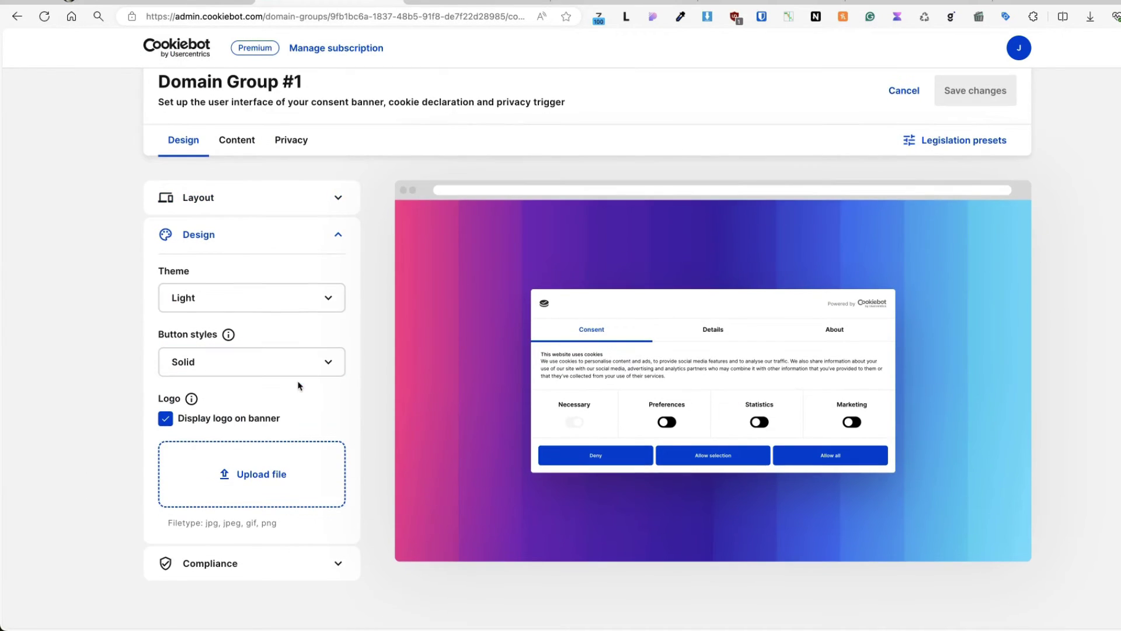
click(169, 420)
Try the Outline, Mixed and Solid button styles on the banner preview, then set the style to Mixed
click(251, 365)
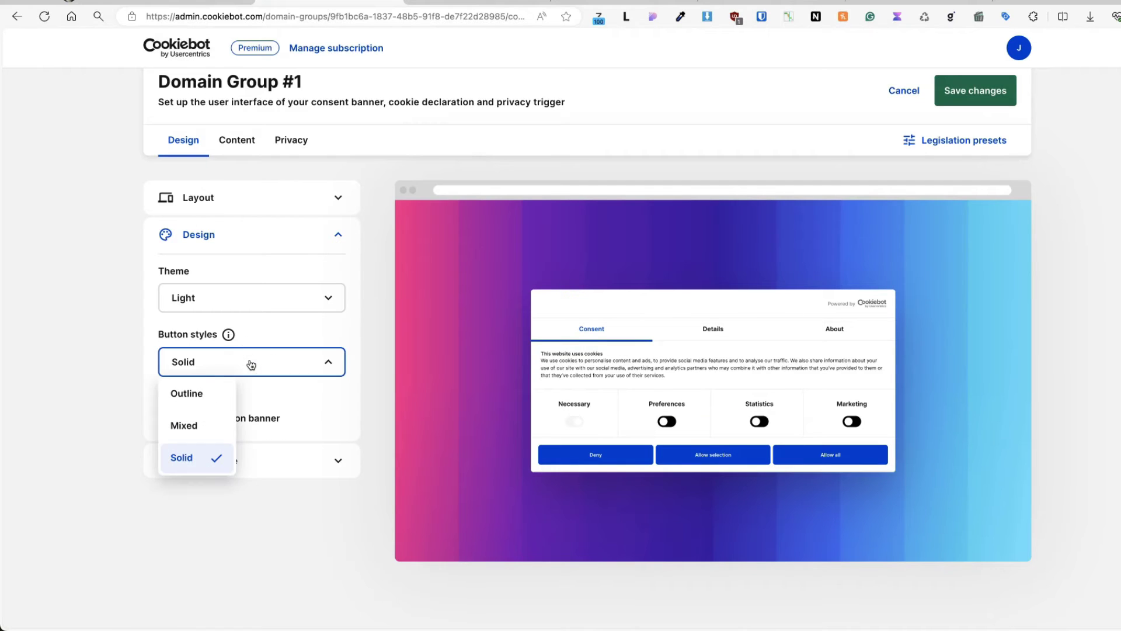
click(210, 395)
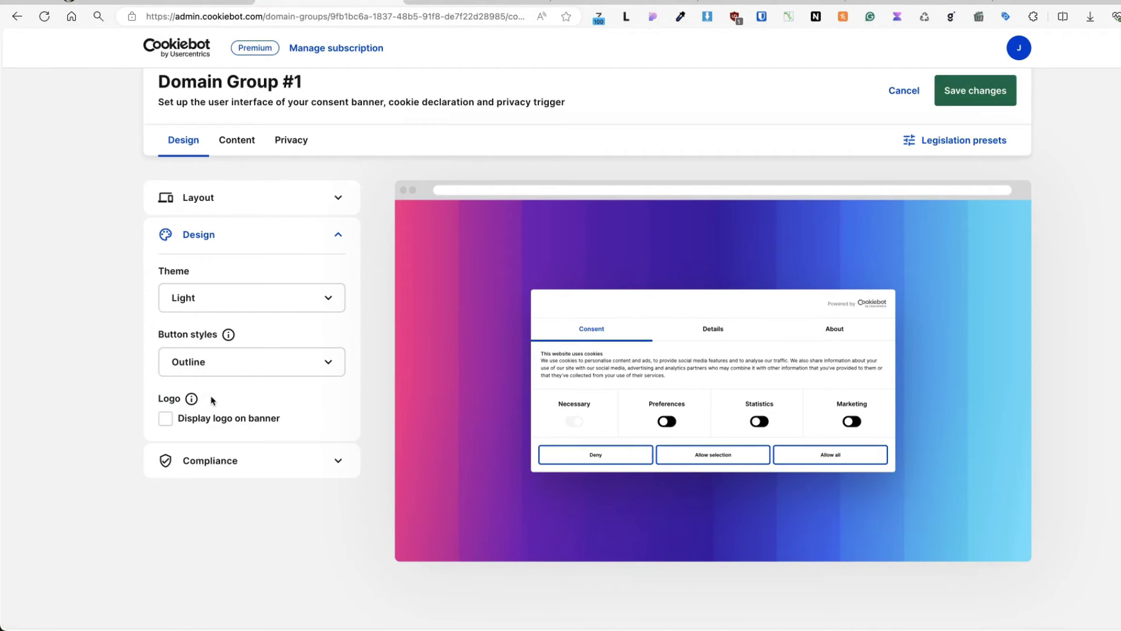
click(229, 365)
click(175, 425)
click(258, 357)
click(187, 455)
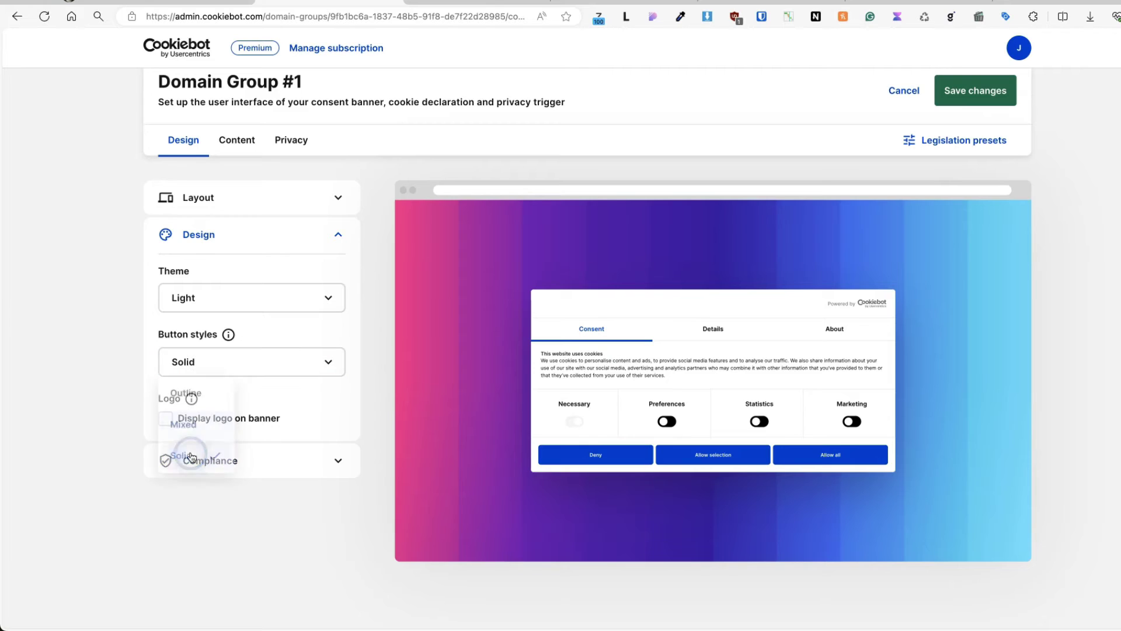
click(223, 362)
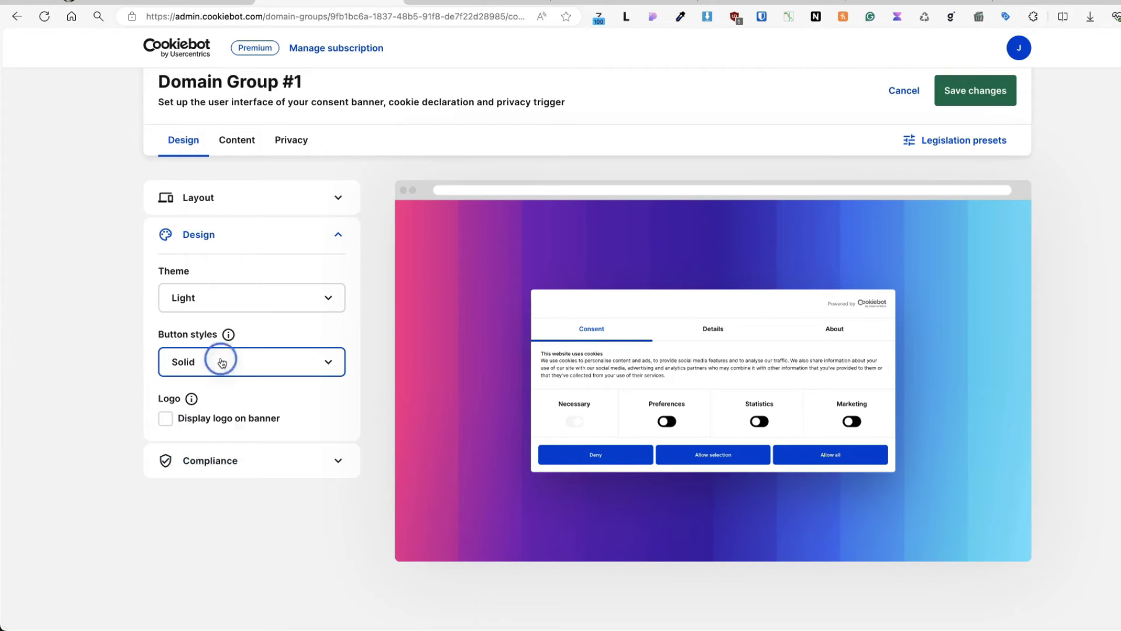
click(188, 425)
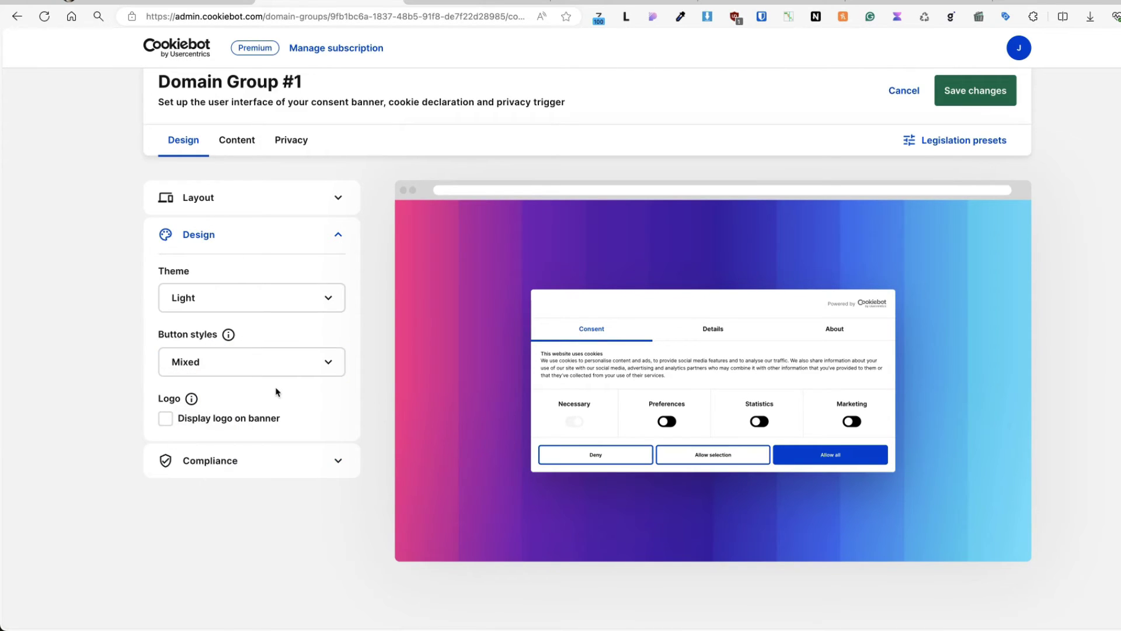
Preview the Dark and Custom themes, return the theme to Light, and save the banner changes
click(321, 295)
click(187, 363)
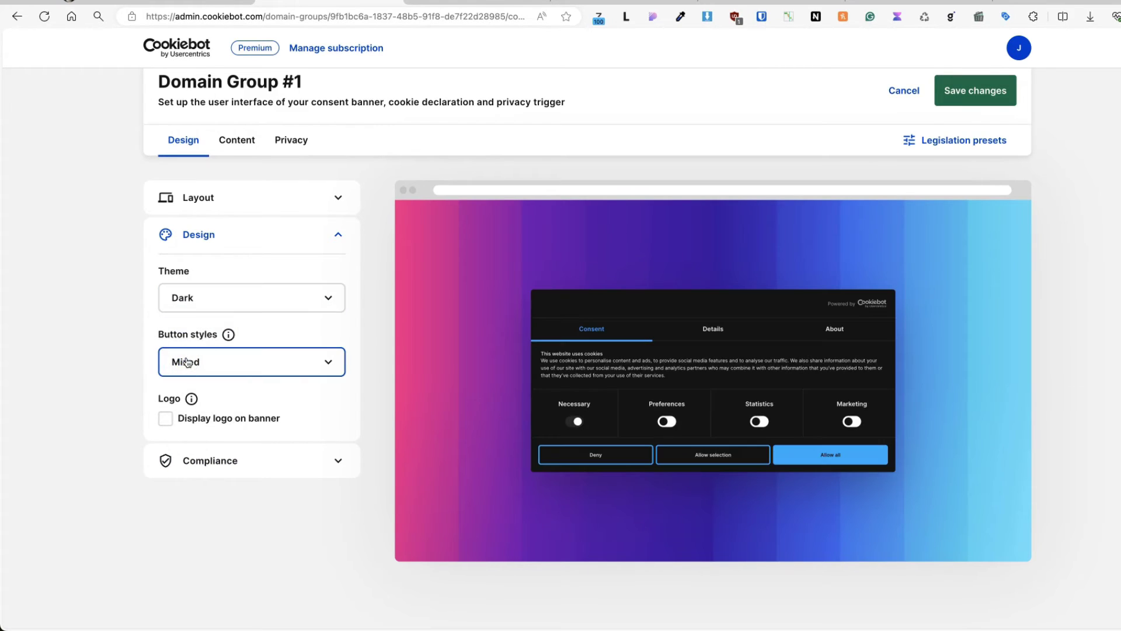
click(233, 300)
click(188, 394)
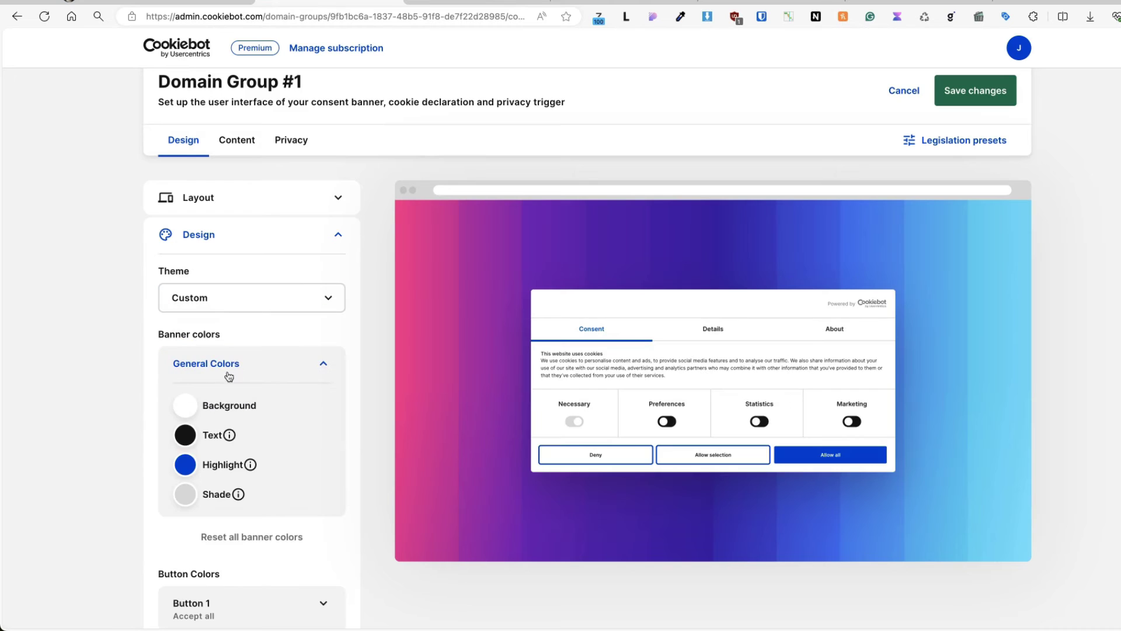
scroll(244, 333, down, 2)
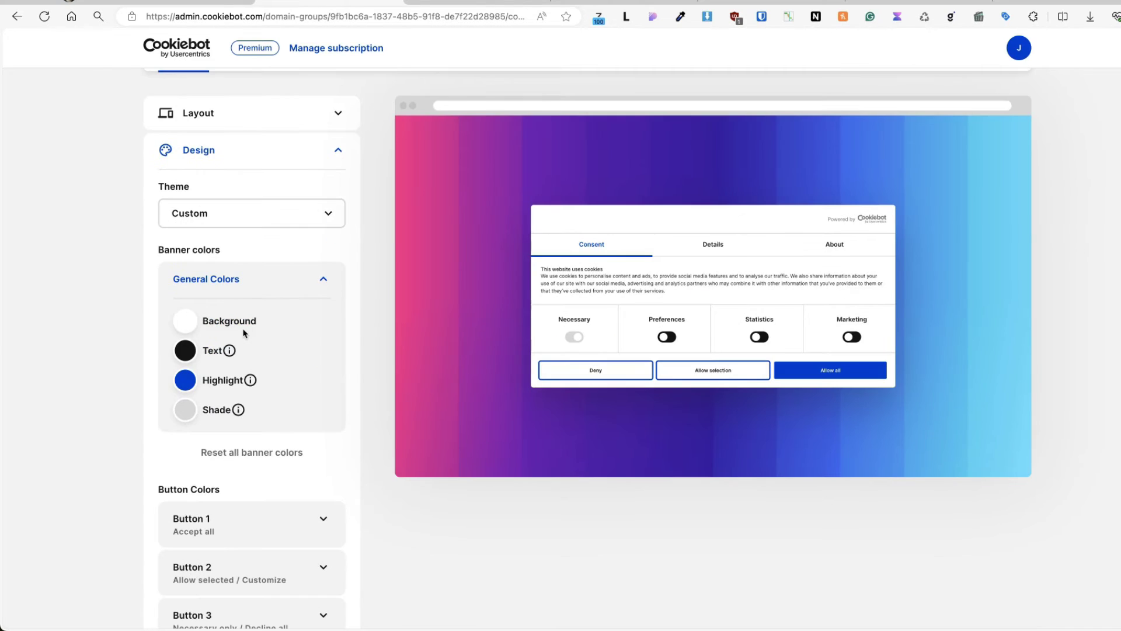
scroll(280, 461, down, 3)
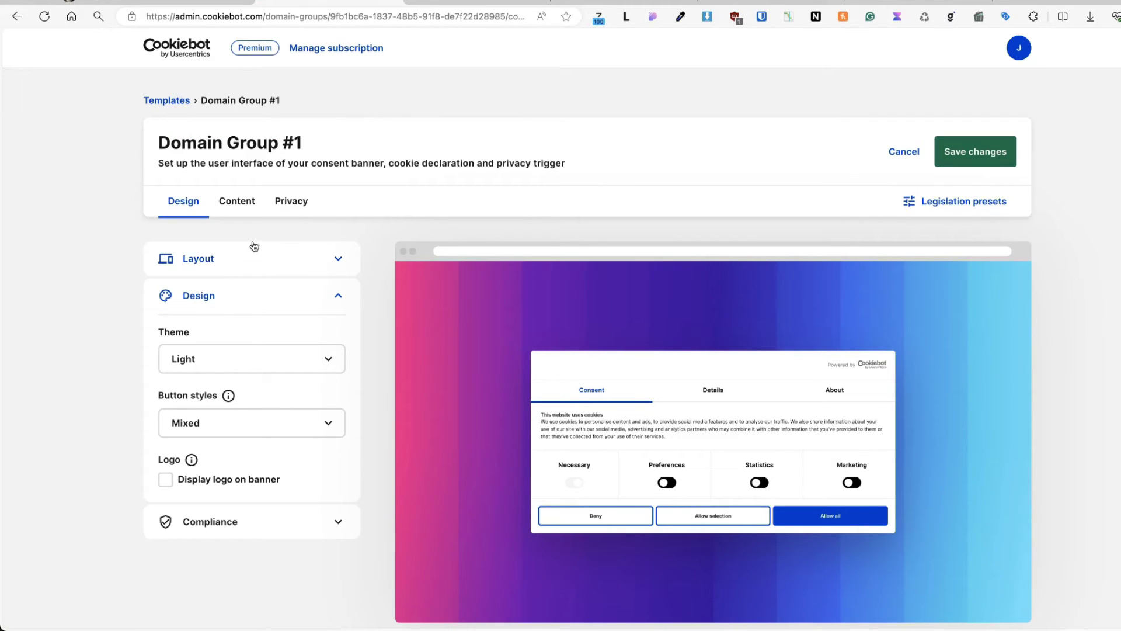
click(974, 152)
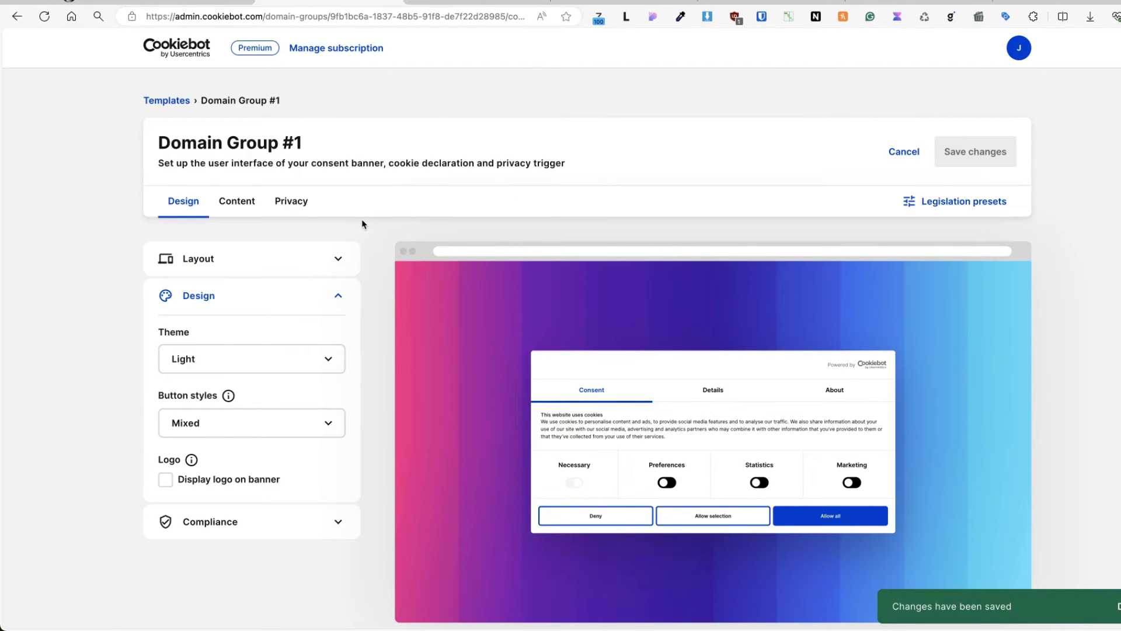
Examine the banner's Compliance settings, including the consent method options and the explanation of explicit and implicit consent
scroll(185, 513, down, 1)
click(291, 461)
scroll(122, 322, down, 1)
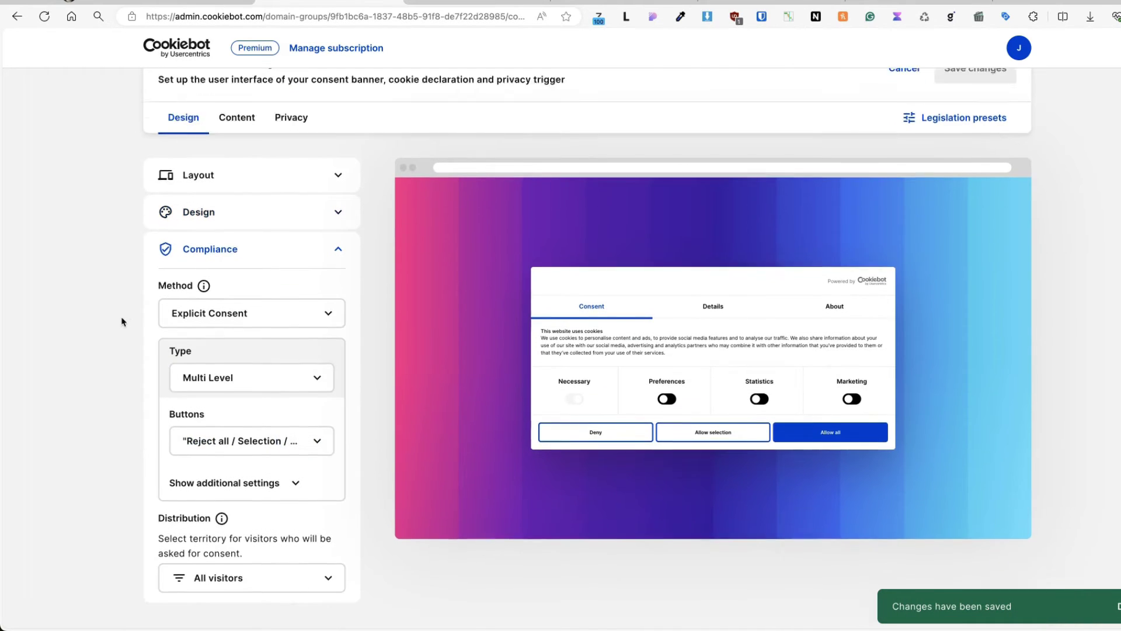
scroll(122, 321, down, 2)
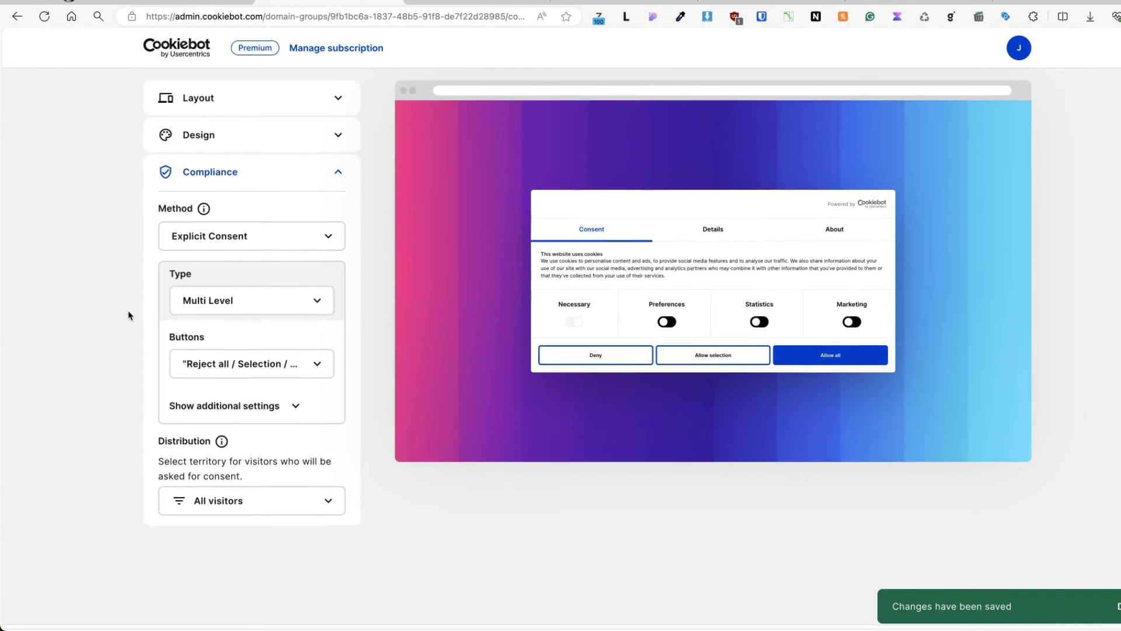
click(272, 239)
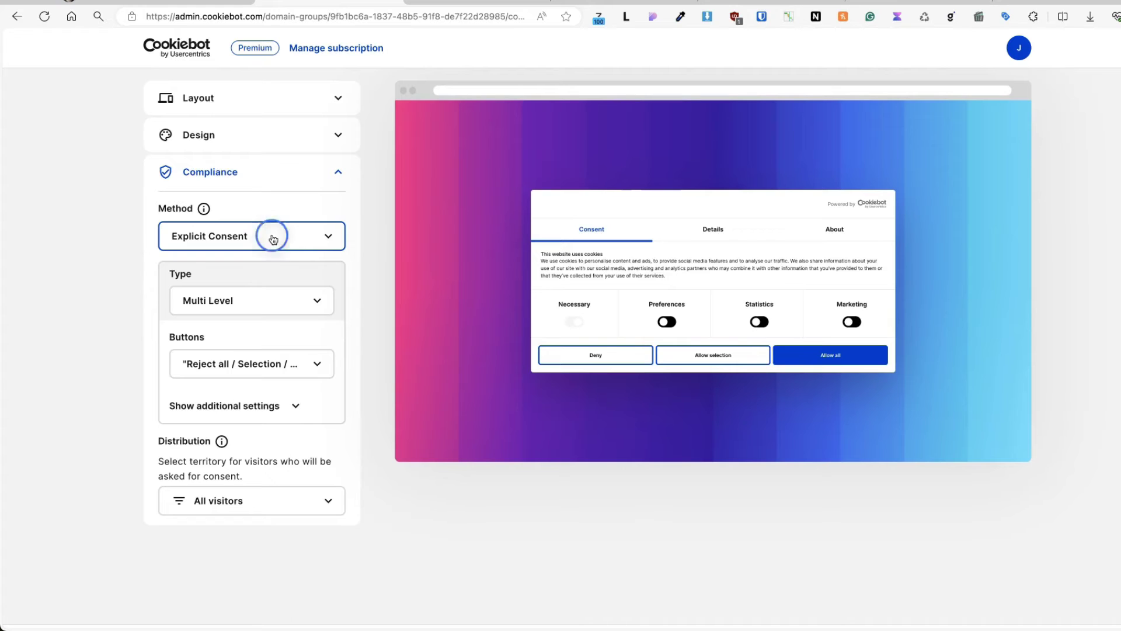
click(88, 299)
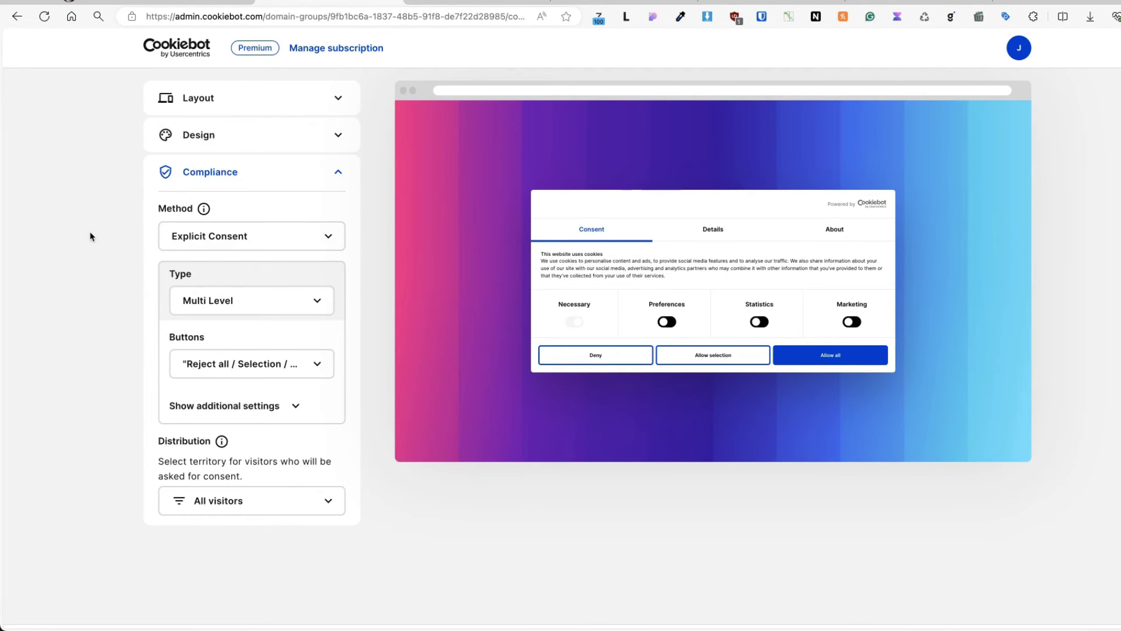
mouse_move(199, 212)
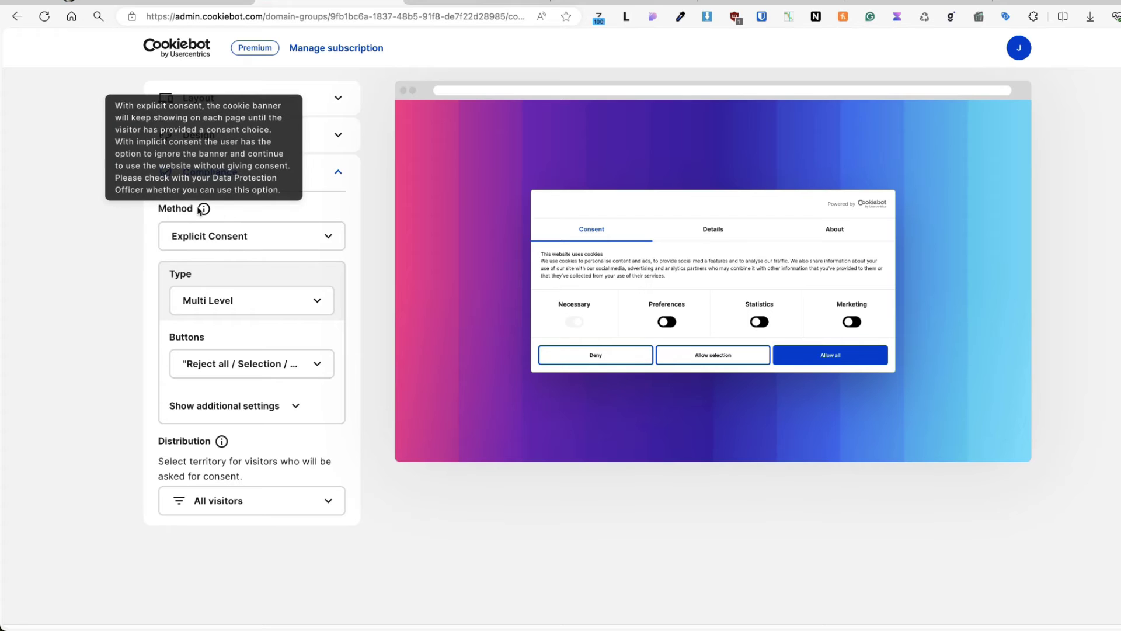
In the additional compliance settings, try preselecting Preferences, Statistics and Marketing by default, then clear all three
click(295, 407)
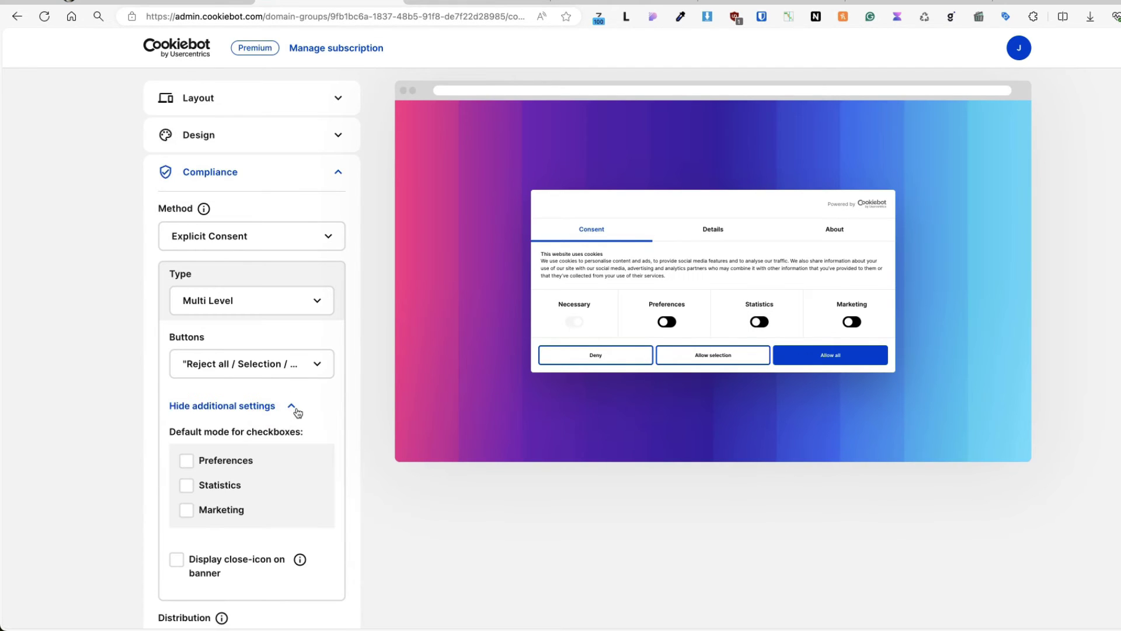
scroll(295, 413, down, 4)
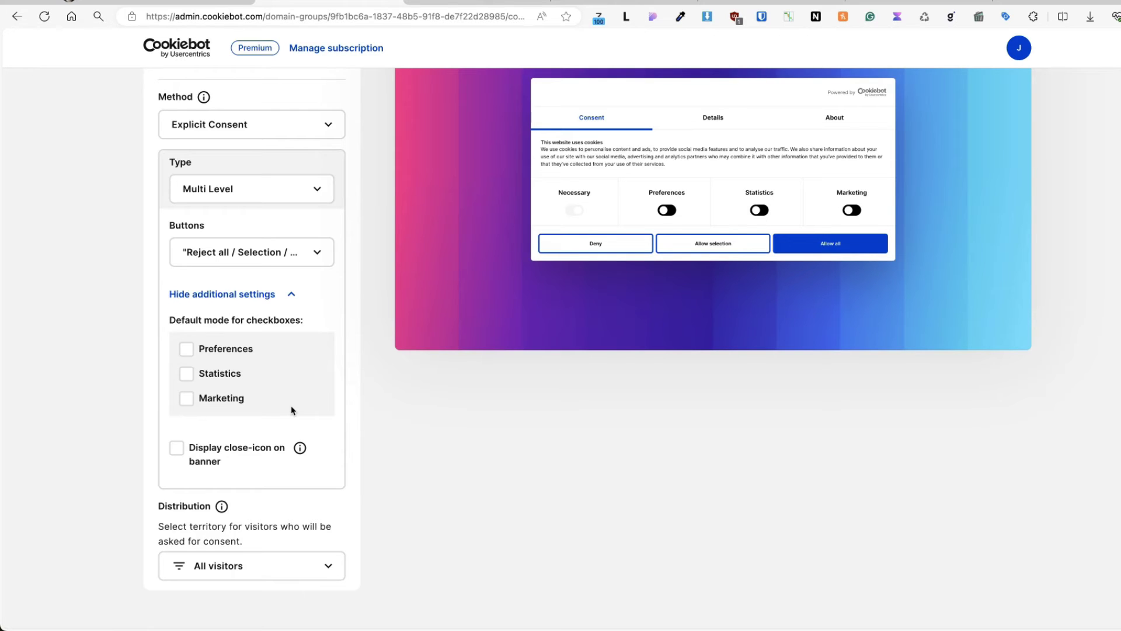
click(185, 349)
click(185, 349)
click(185, 350)
click(185, 373)
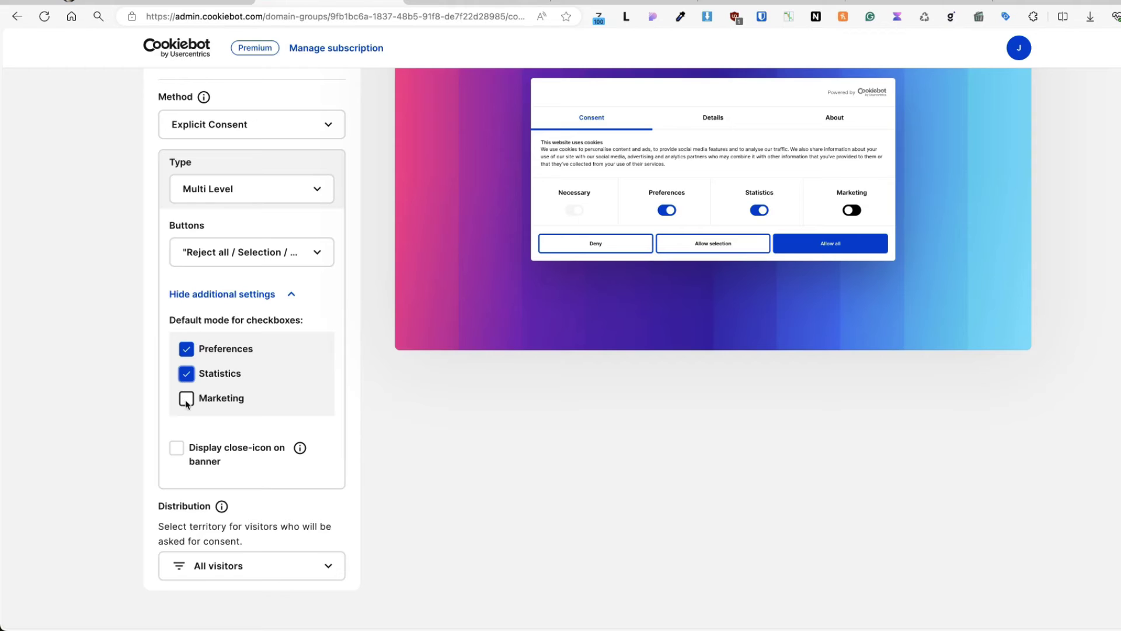
click(186, 400)
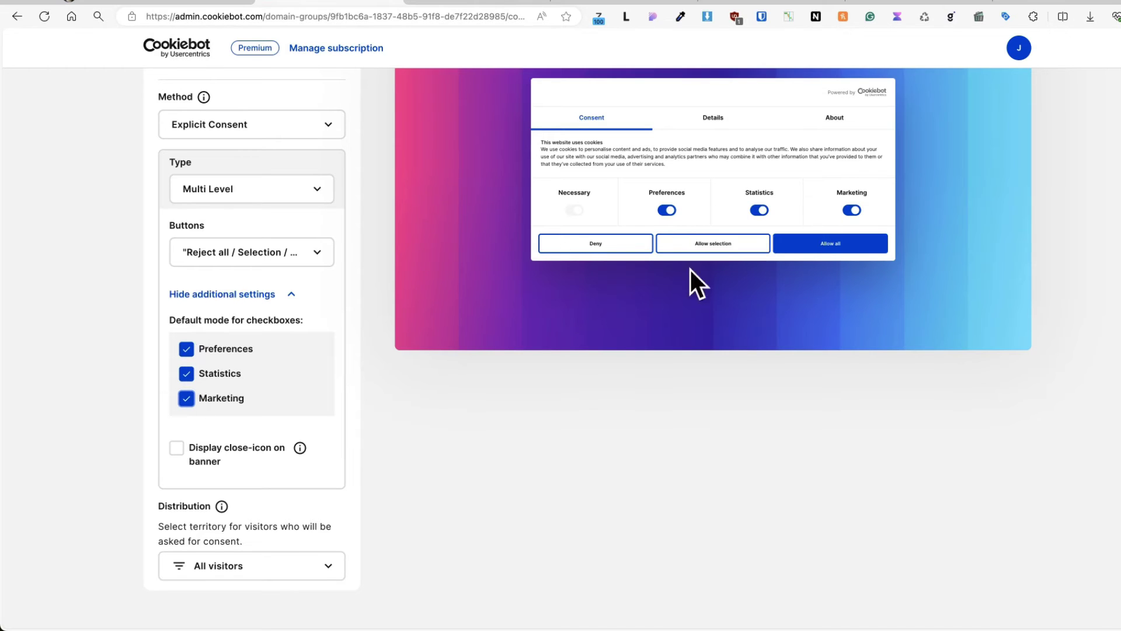
click(186, 397)
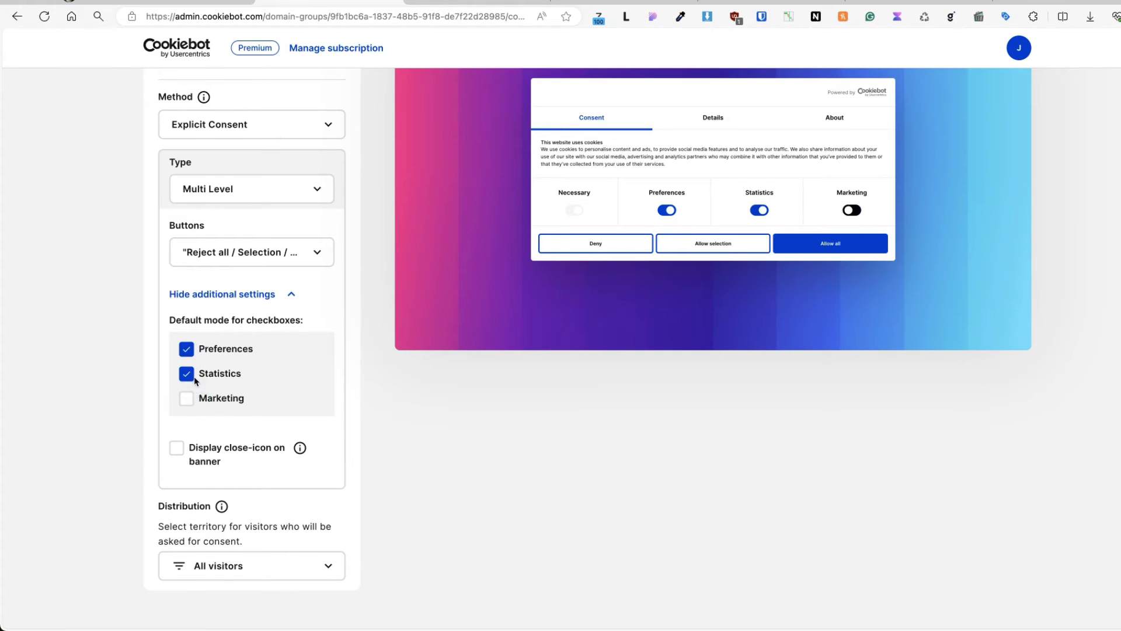
click(187, 374)
click(186, 349)
Try out the close icon on the banner, turn it off again, and look through the visitor territories under Distribution
click(177, 448)
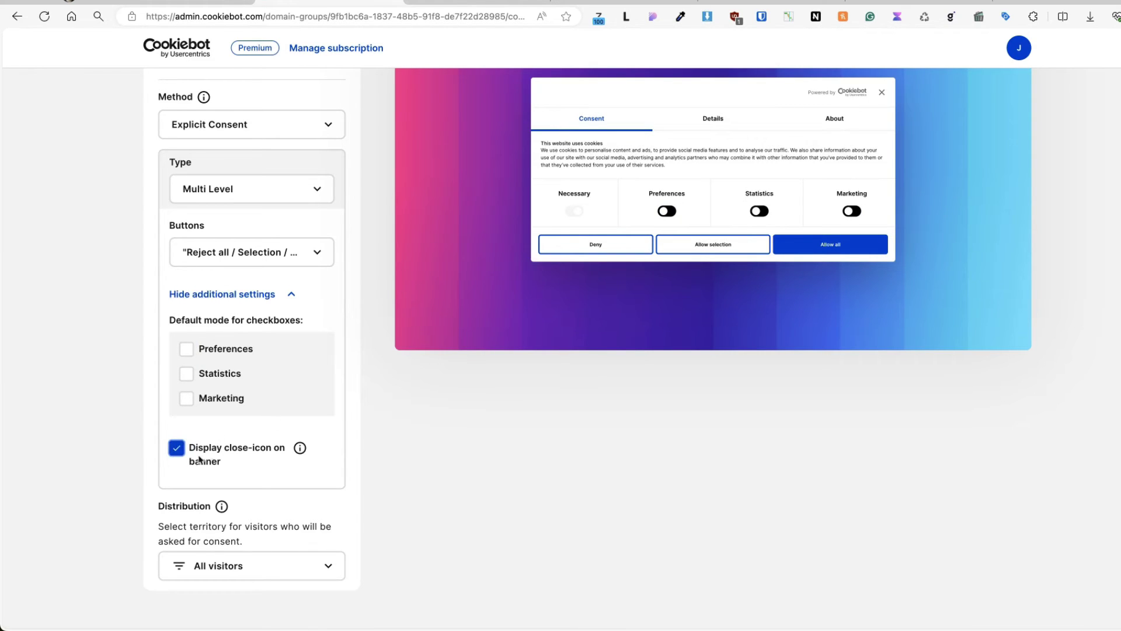
click(186, 449)
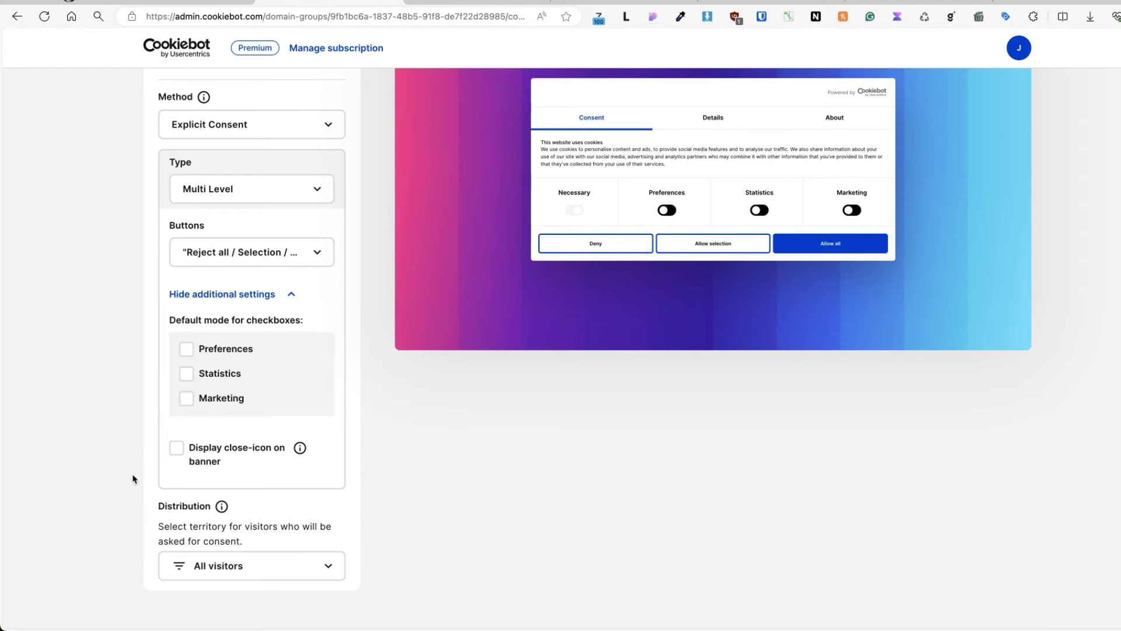
click(316, 567)
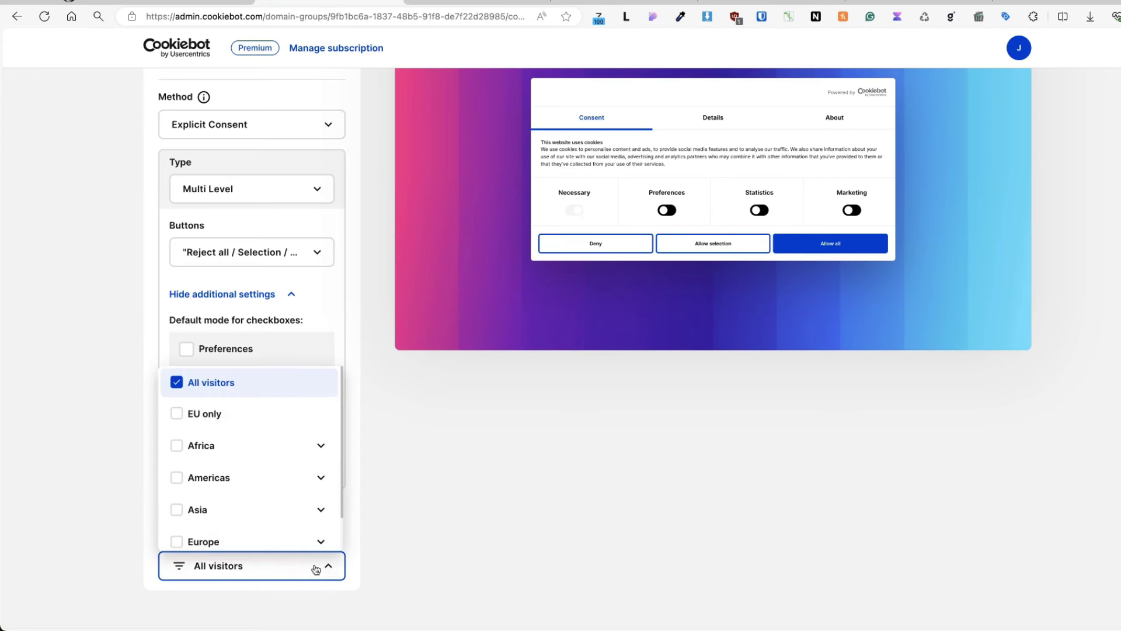
scroll(235, 443, down, 1)
Apply the GDPR legislation preset to Domain Group #1 and save the changes
scroll(235, 444, up, 5)
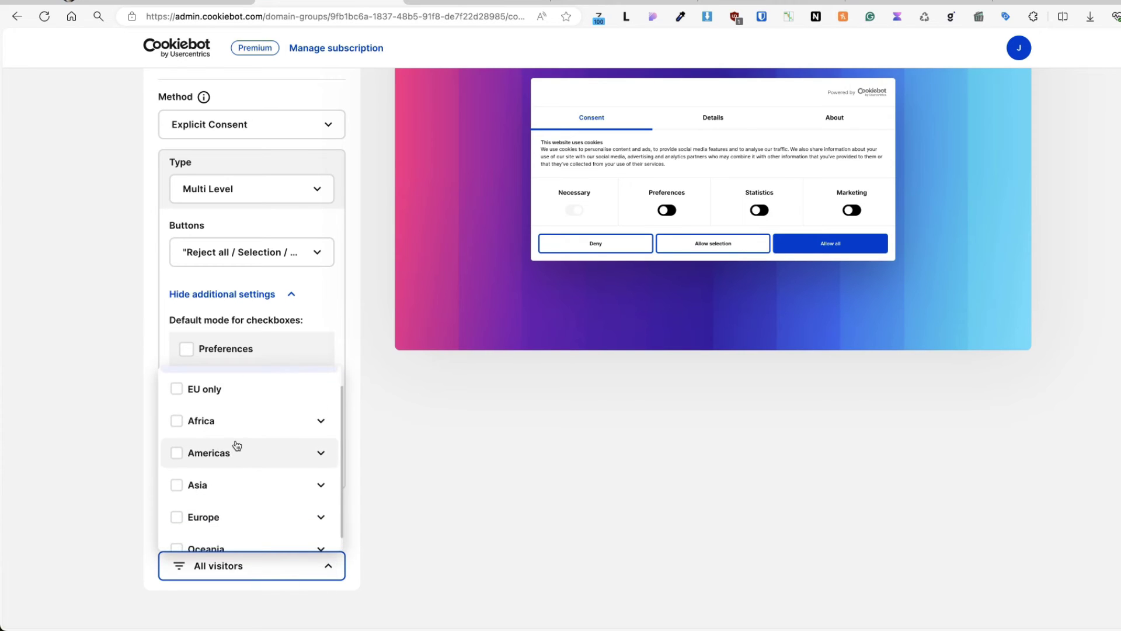
click(958, 202)
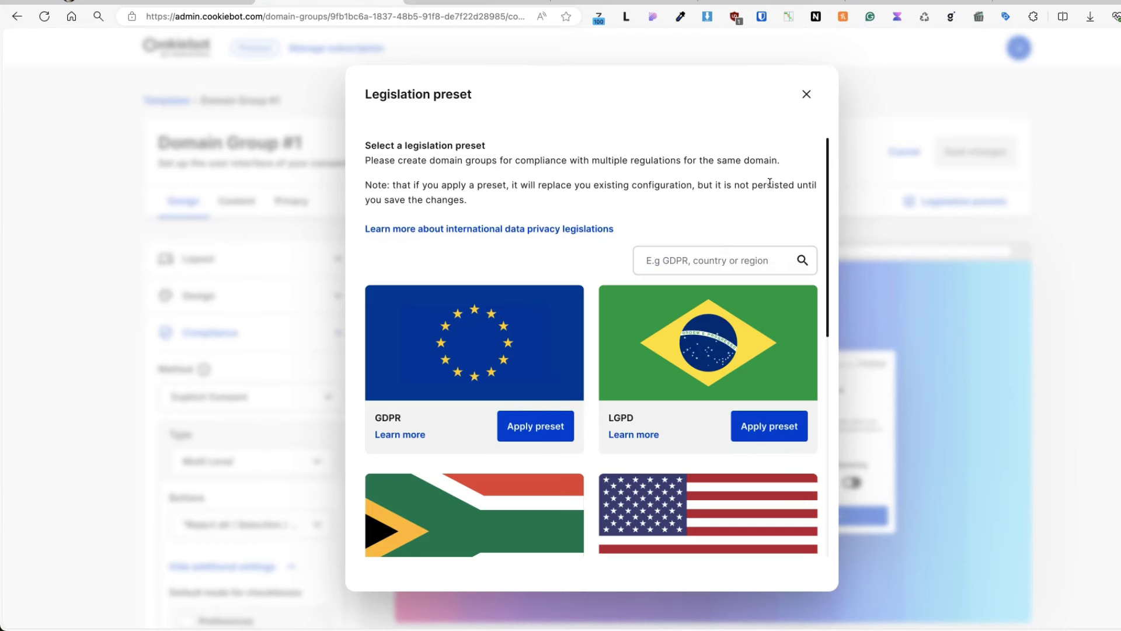
click(527, 430)
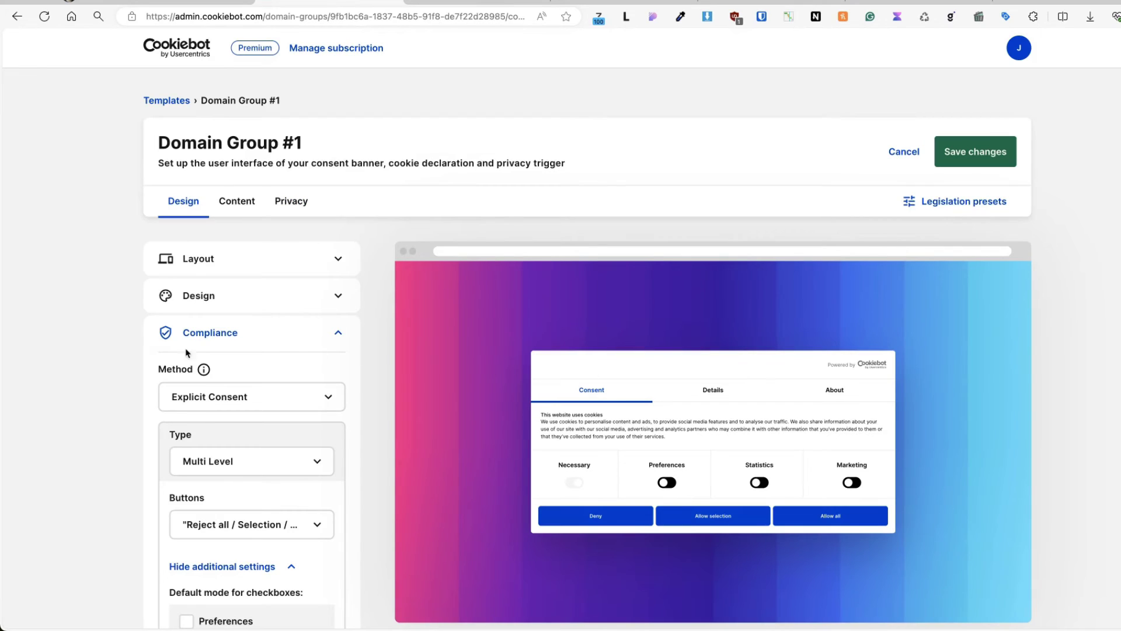
click(971, 154)
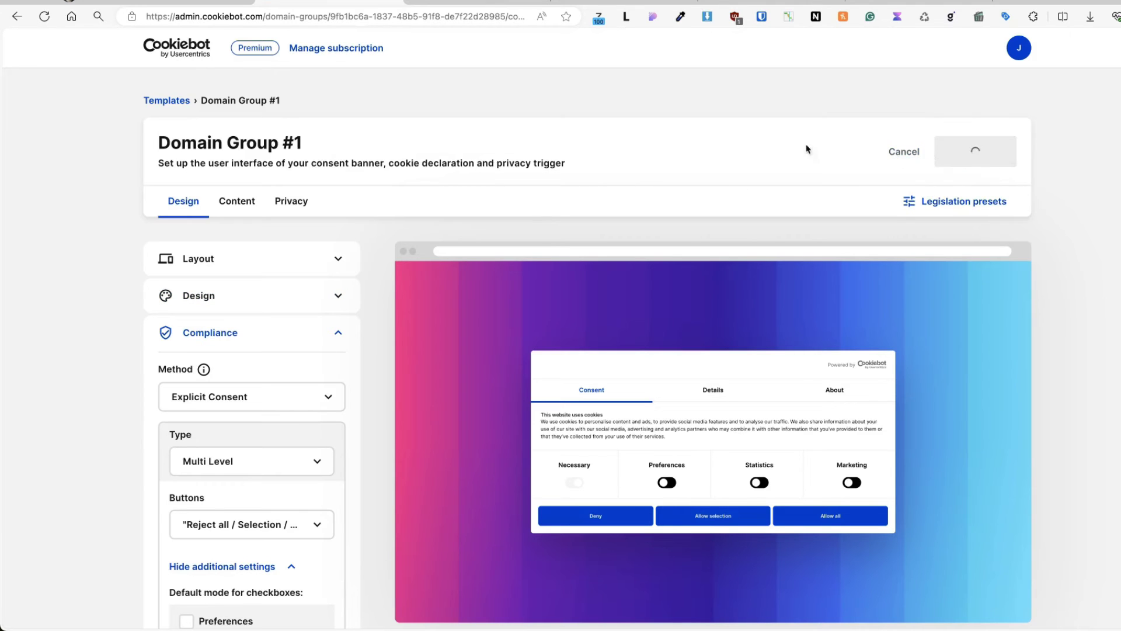
Review the editable banner heading, body, button and cookie category texts in the Content settings, comparing them with the website's live banner
click(242, 199)
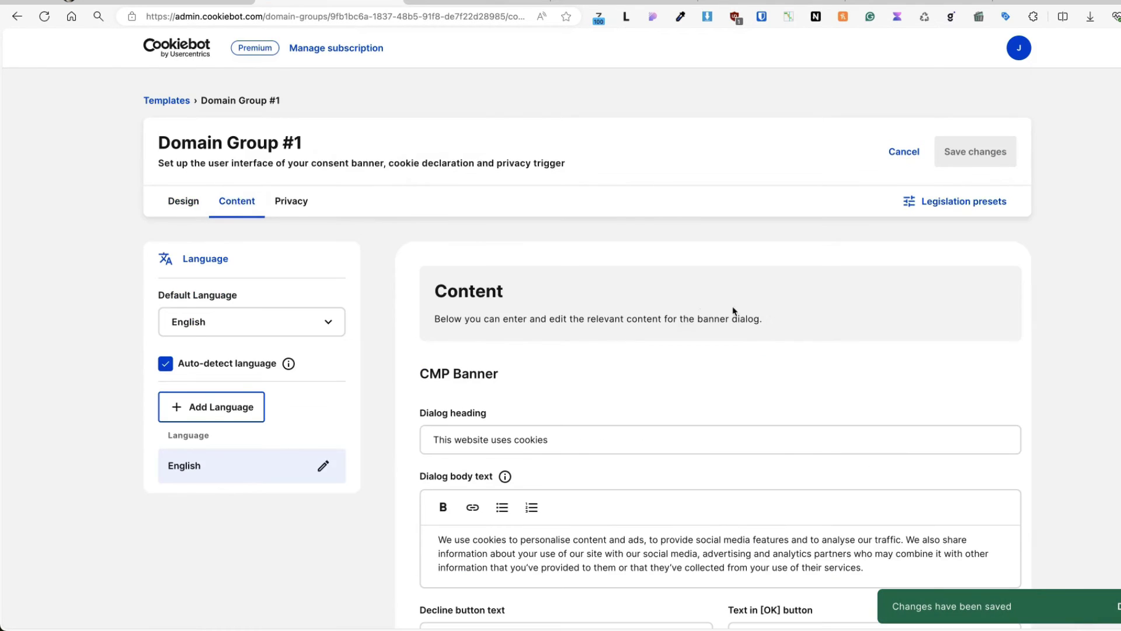
scroll(736, 312, down, 5)
key(super+grave)
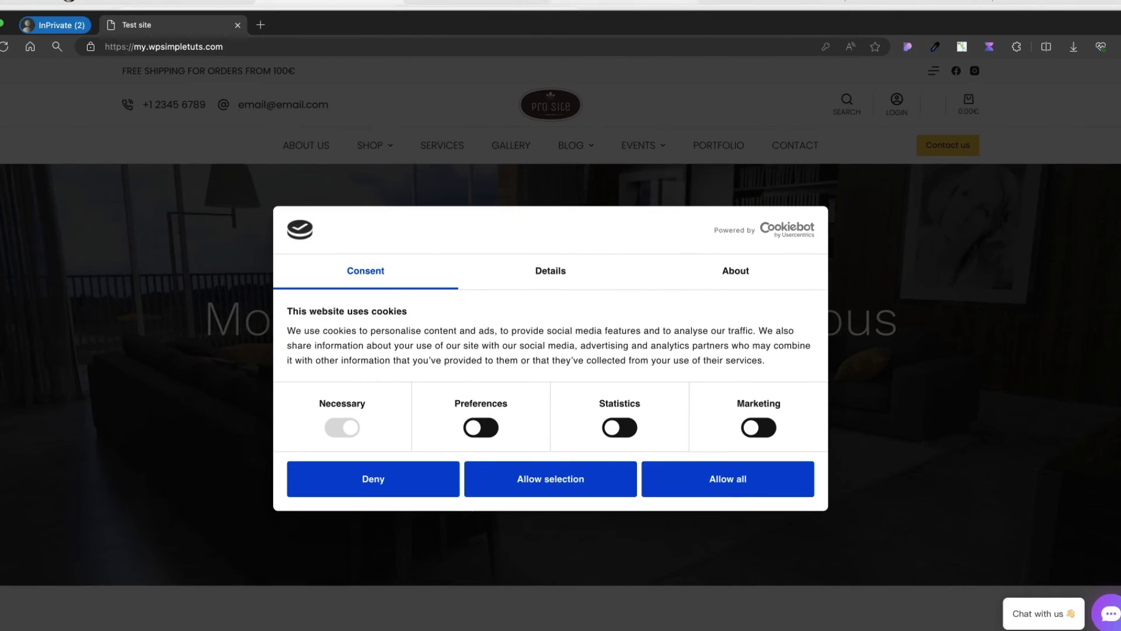
key(super+grave)
click(574, 195)
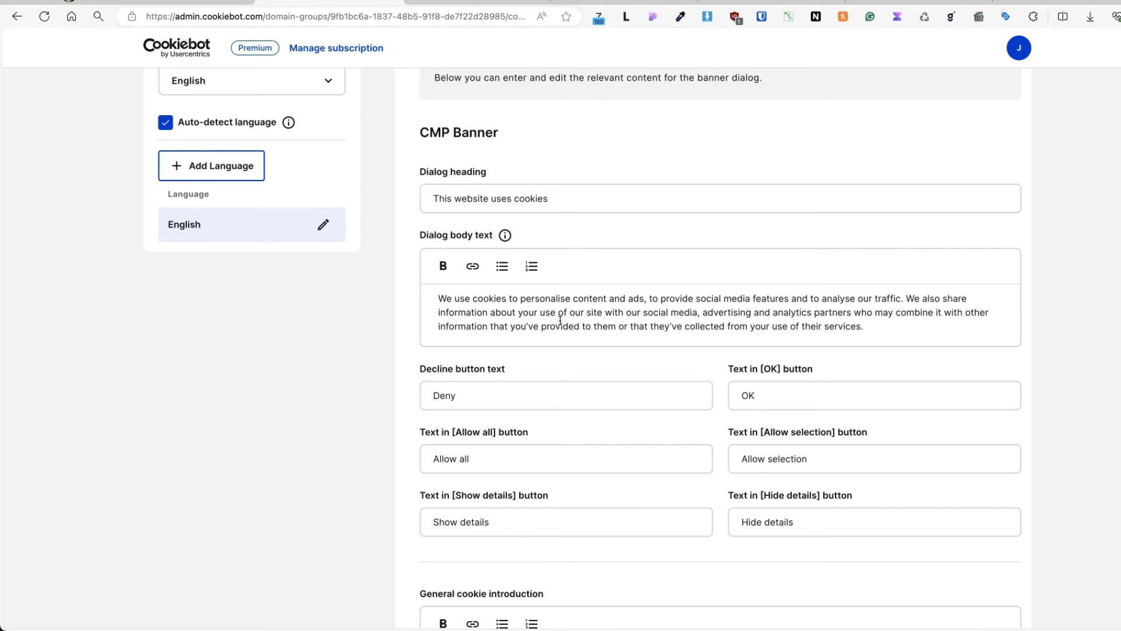
click(516, 391)
scroll(569, 446, down, 4)
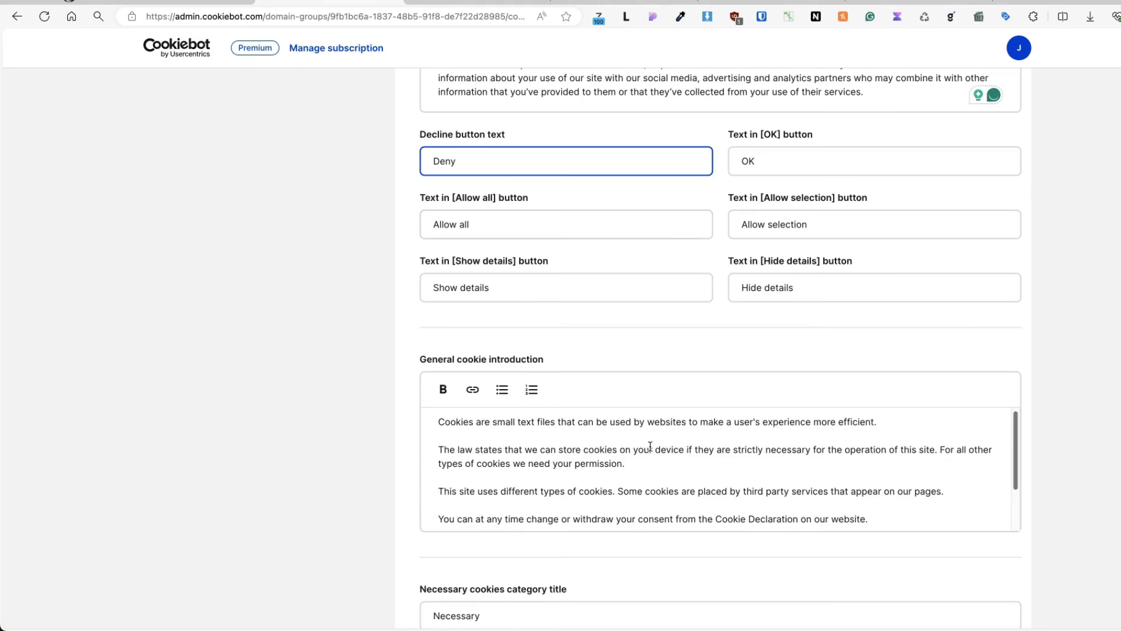
scroll(650, 445, down, 2)
scroll(754, 553, down, 1)
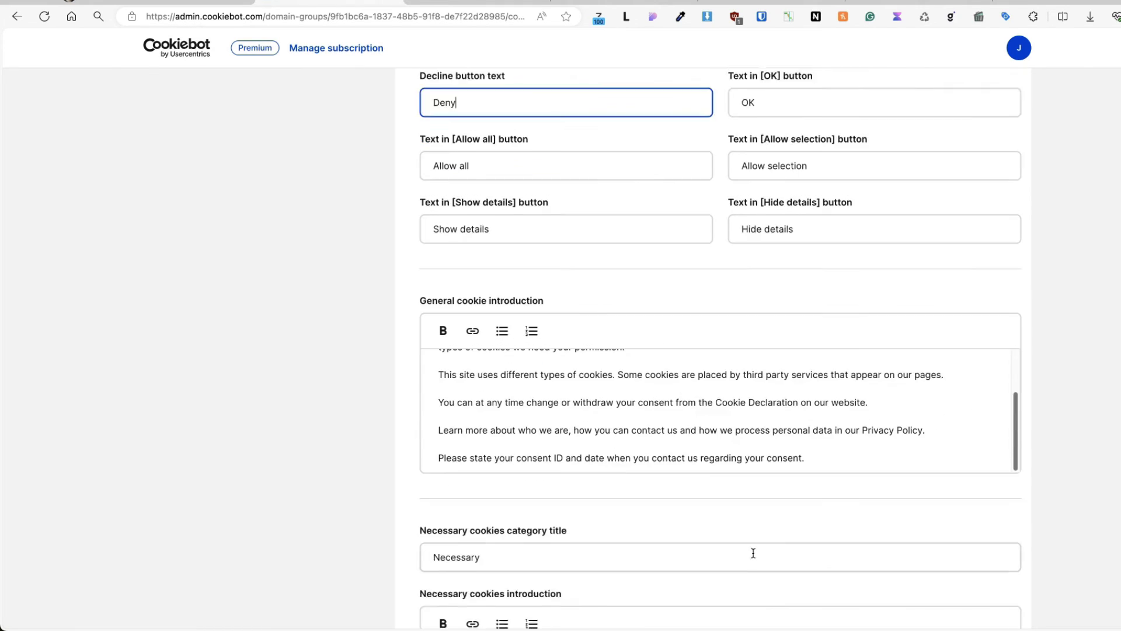
scroll(754, 553, down, 2)
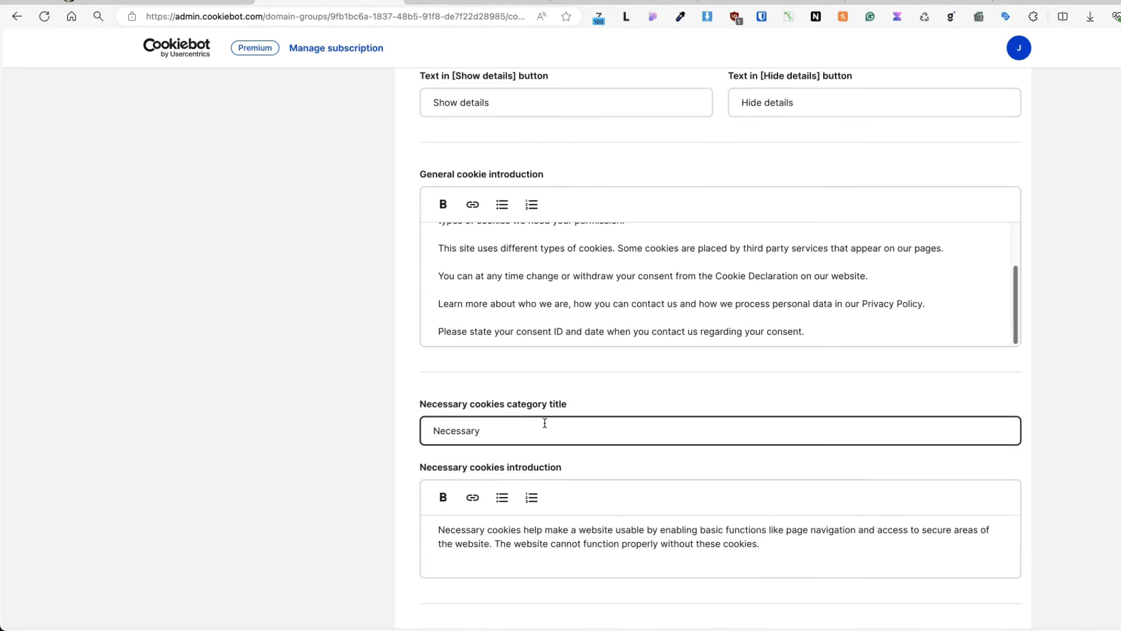
Review the cookie category titles and introductions and the Privacy Trigger label texts in the Content settings
scroll(546, 429, down, 6)
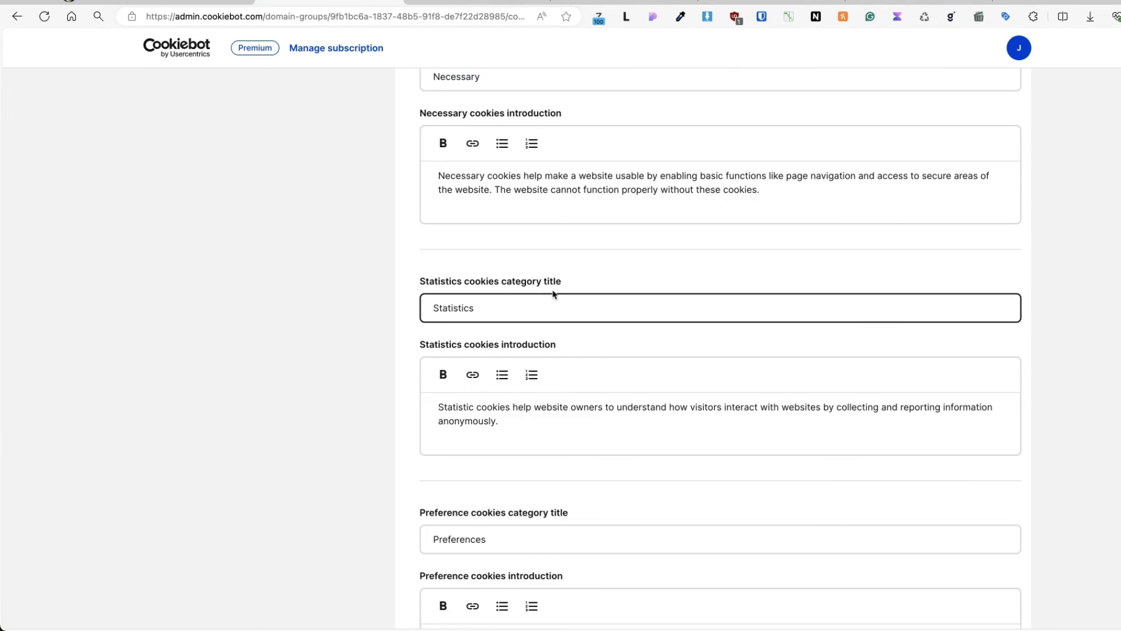
scroll(601, 328, down, 9)
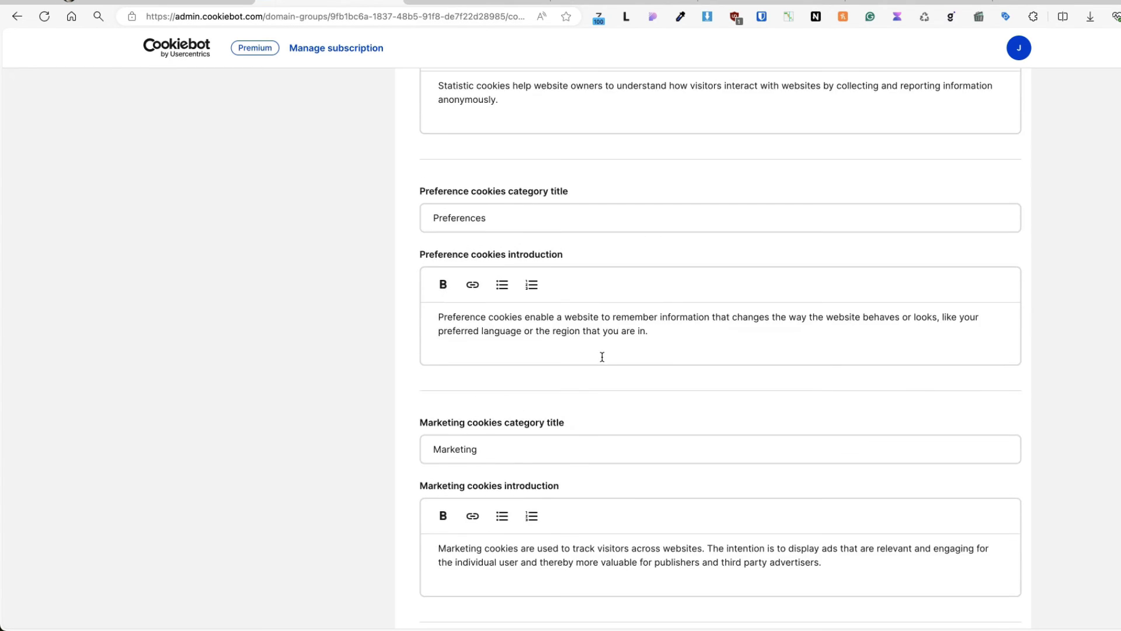
scroll(595, 380, down, 3)
scroll(560, 380, down, 5)
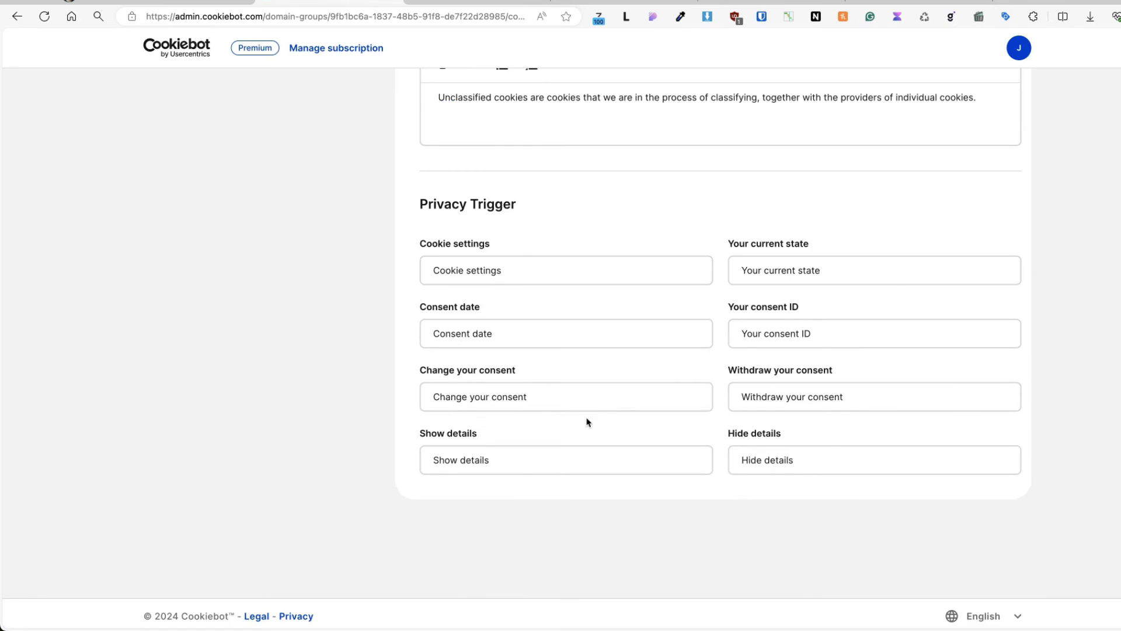
click(604, 387)
click(501, 266)
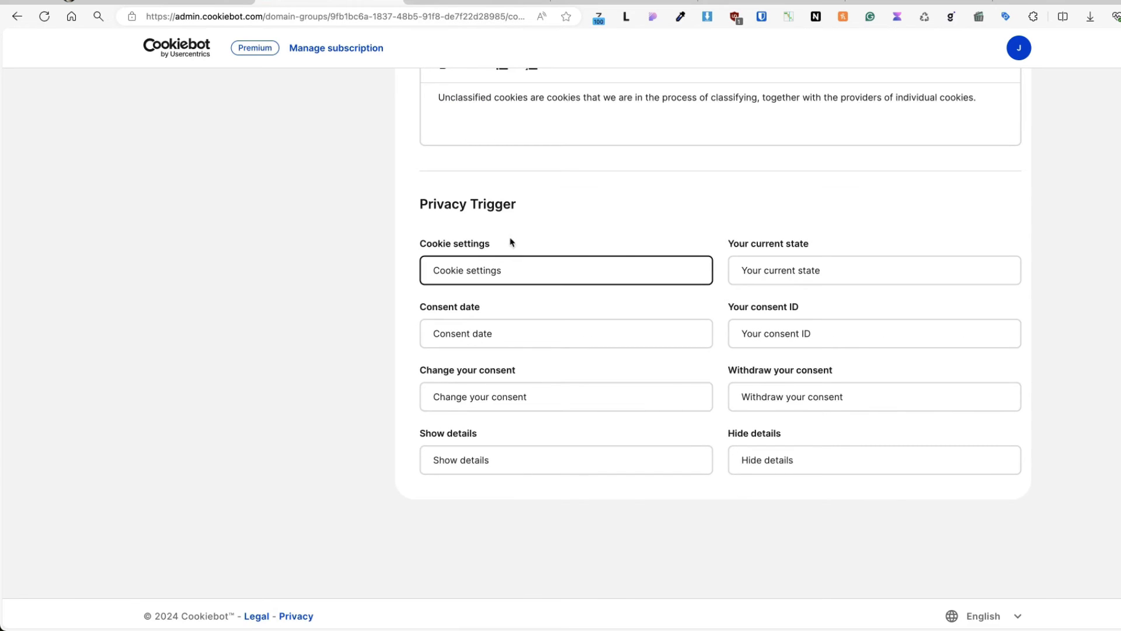
click(759, 269)
click(825, 324)
scroll(812, 298, up, 15)
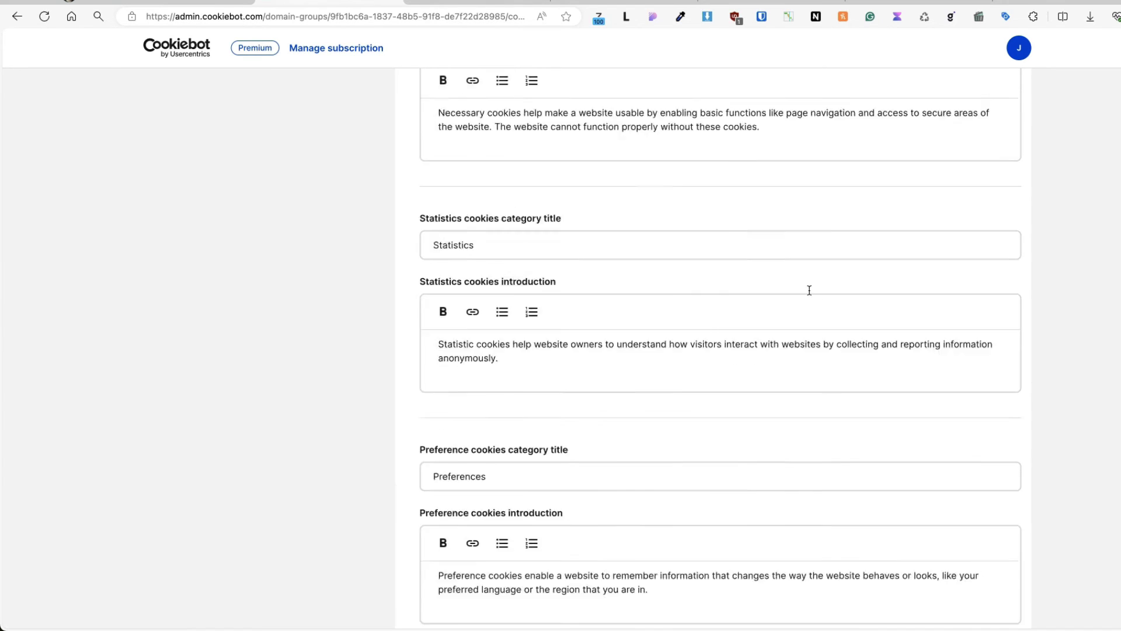
Review the Privacy trigger settings and compare them with the cookie settings widget on the live website
click(301, 207)
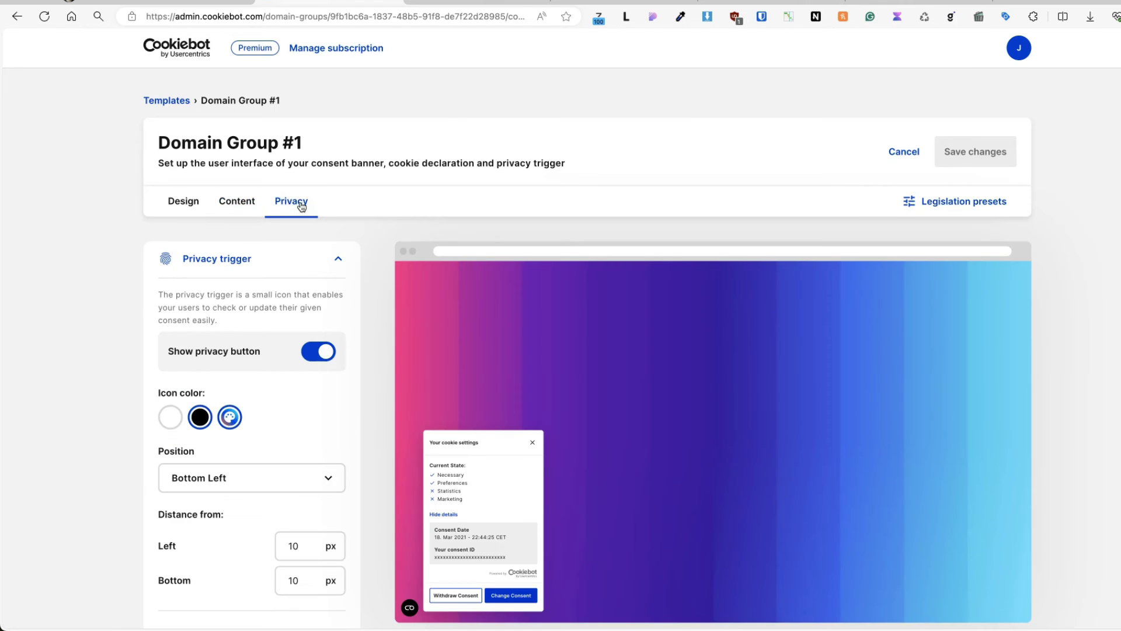
scroll(124, 284, down, 2)
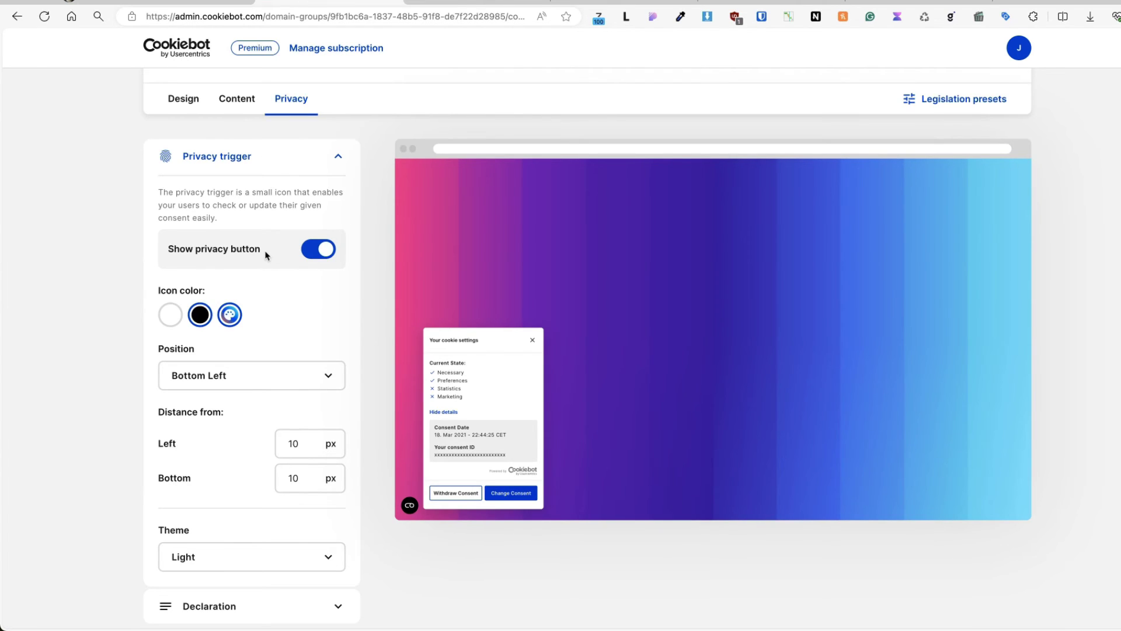
key(super+Tab)
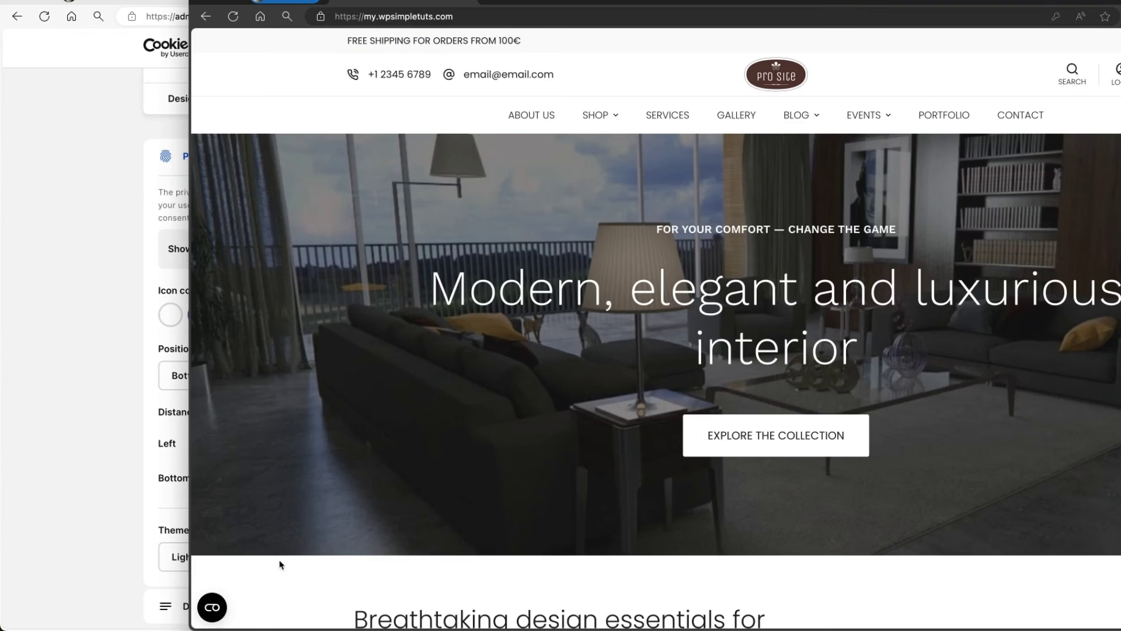
click(212, 619)
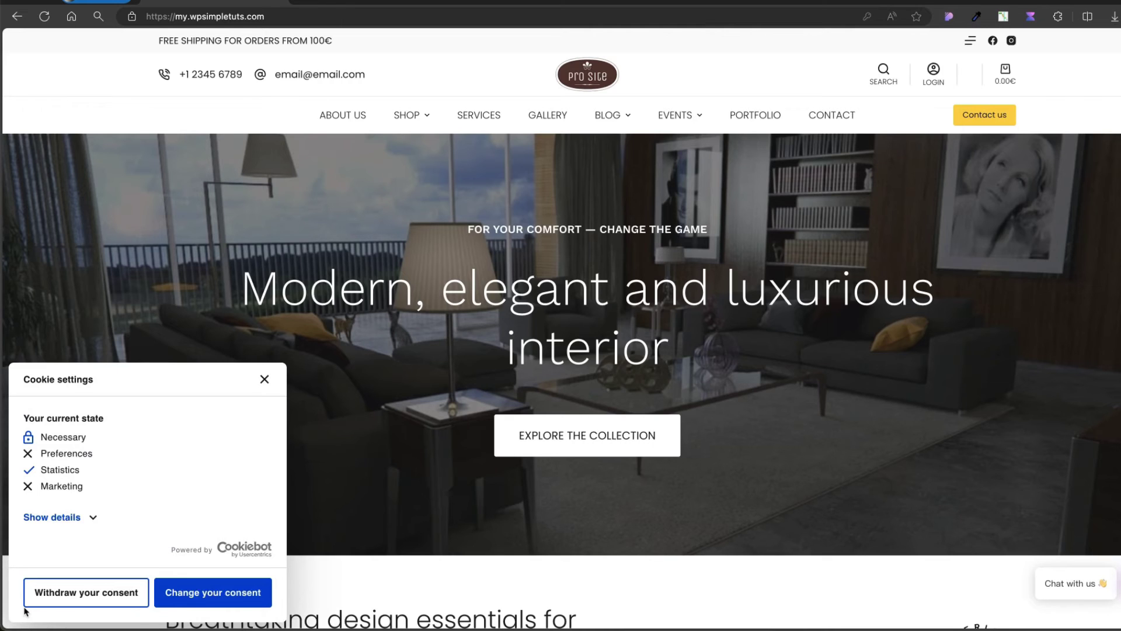
click(265, 379)
click(23, 610)
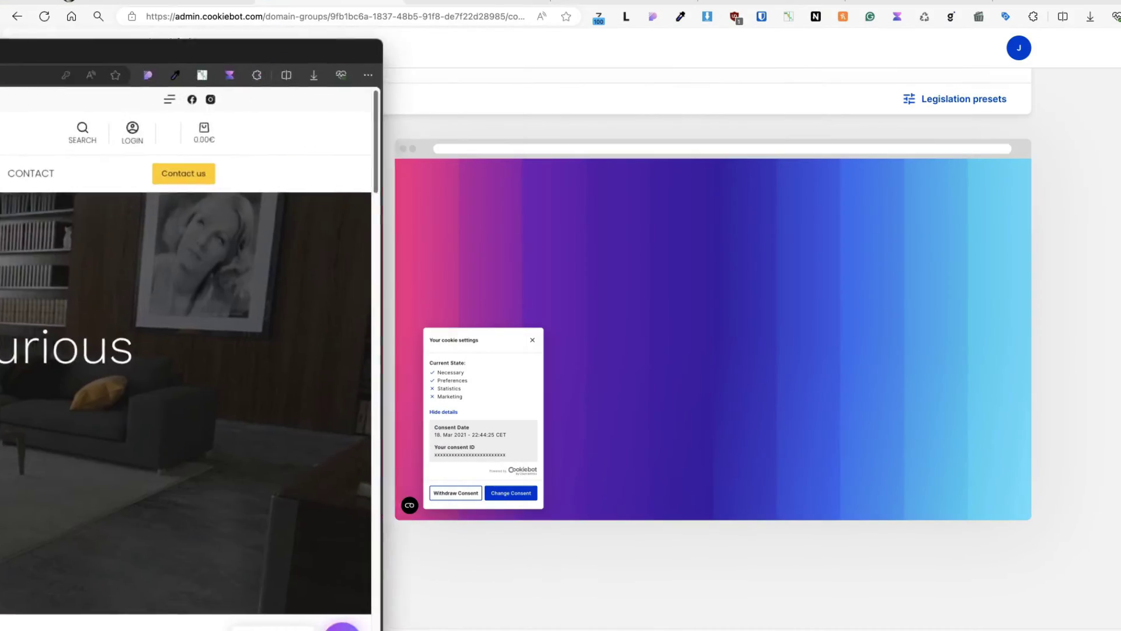
scroll(206, 444, up, 2)
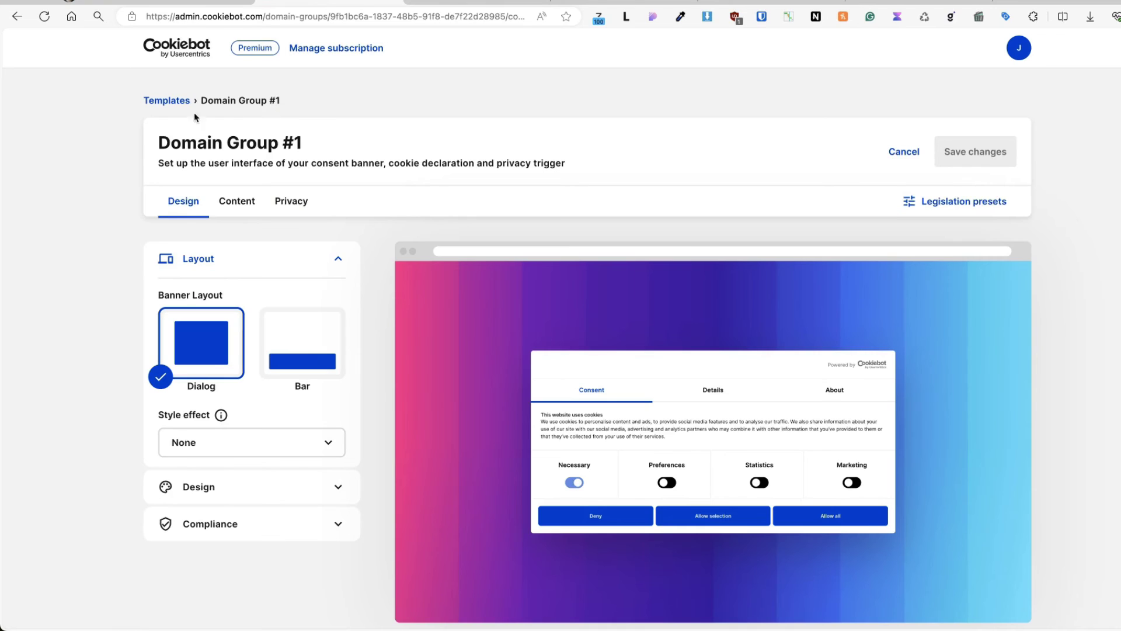
Look through the banner templates, try the Custom code option, then choose the GDPR preset and continue to the Domain Group #1 editor
click(154, 101)
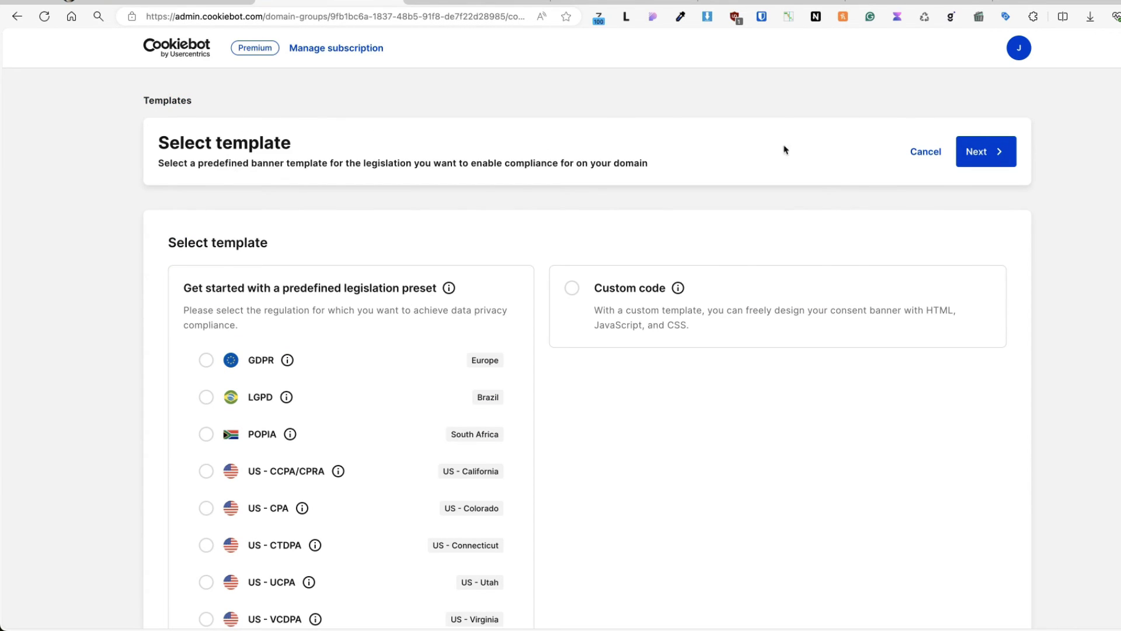
scroll(321, 304, down, 3)
scroll(336, 333, up, 3)
click(571, 289)
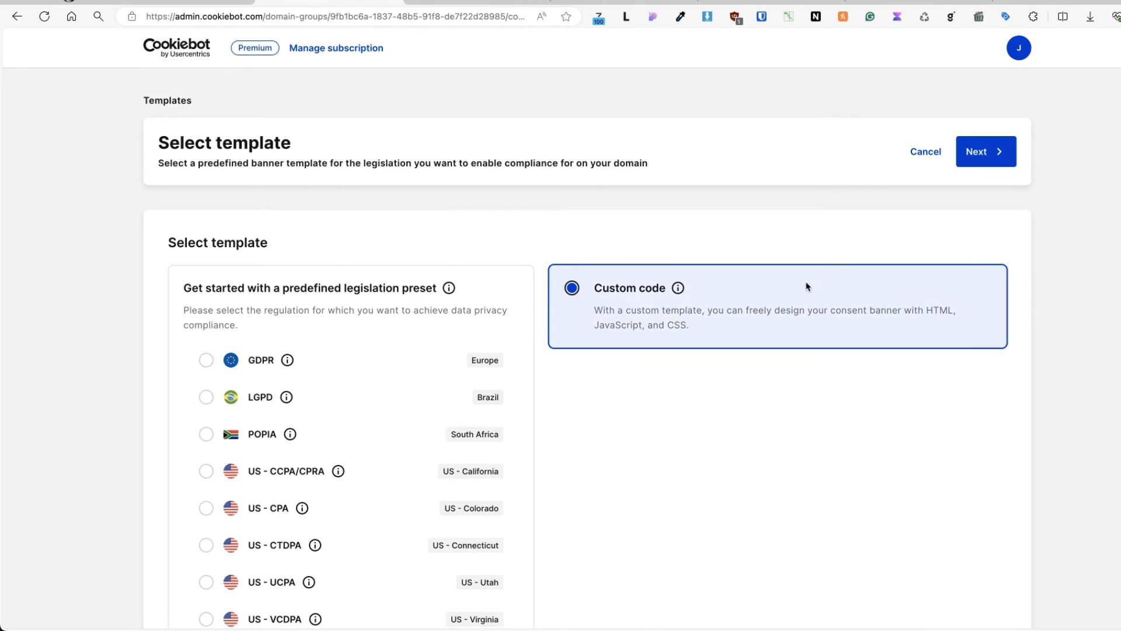
click(206, 360)
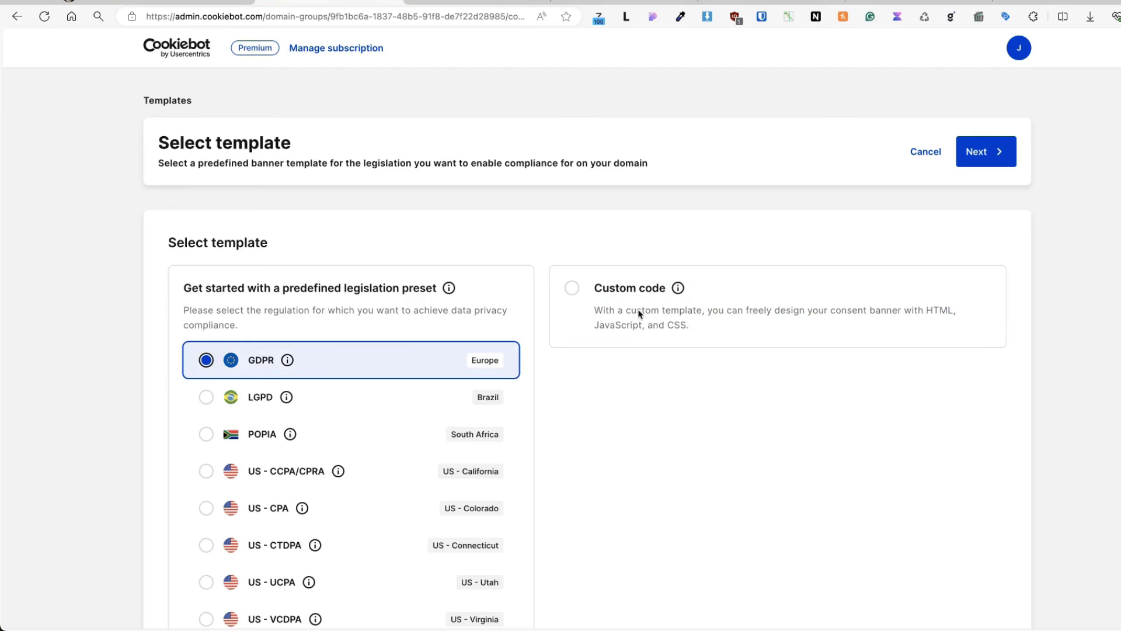
click(991, 151)
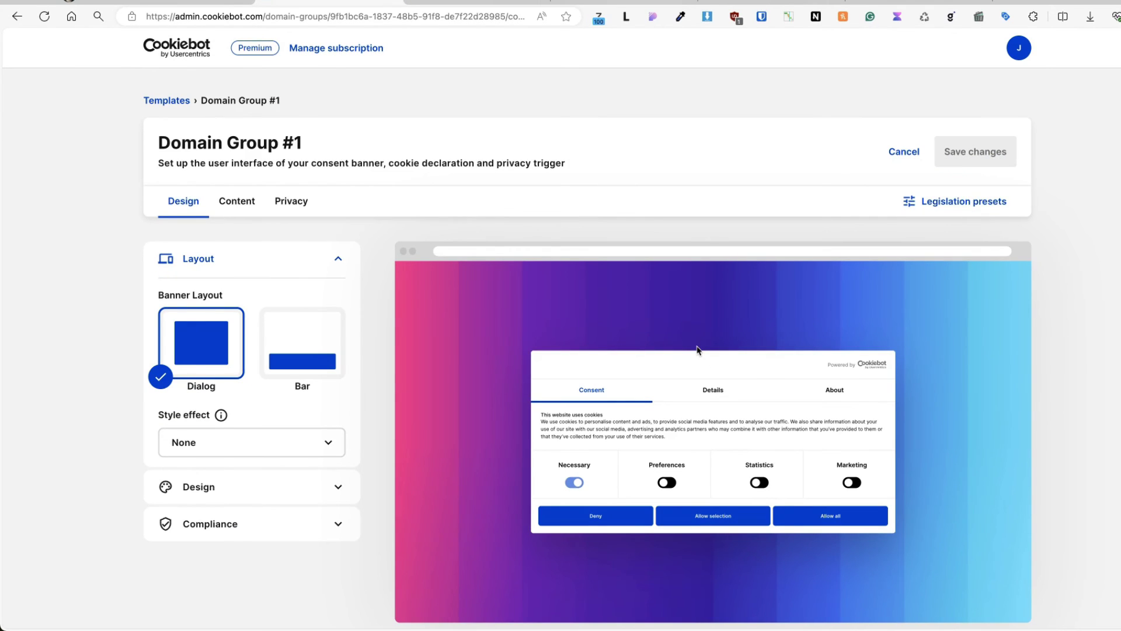
Look over the Privacy and Design settings of Domain Group #1 again and leave the banner editor
click(177, 47)
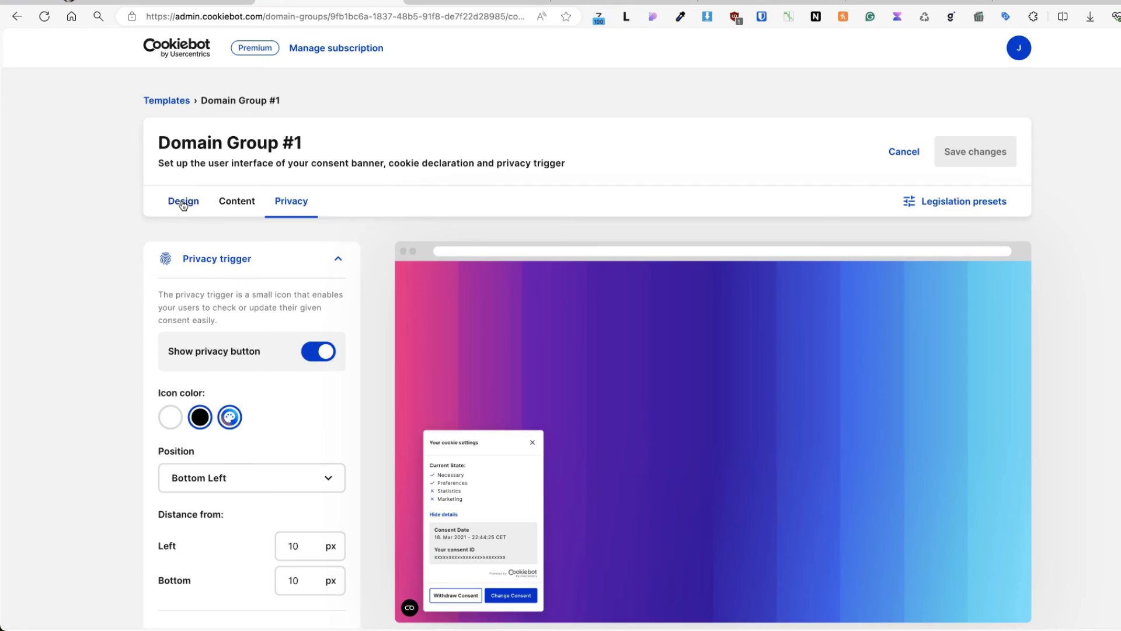
click(182, 202)
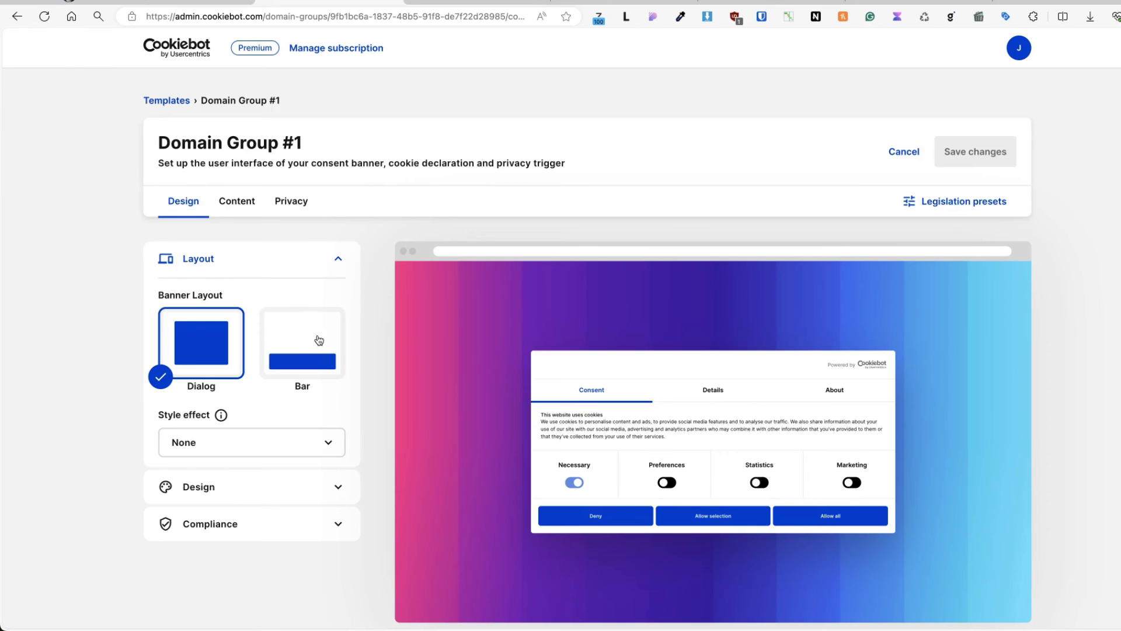
click(163, 99)
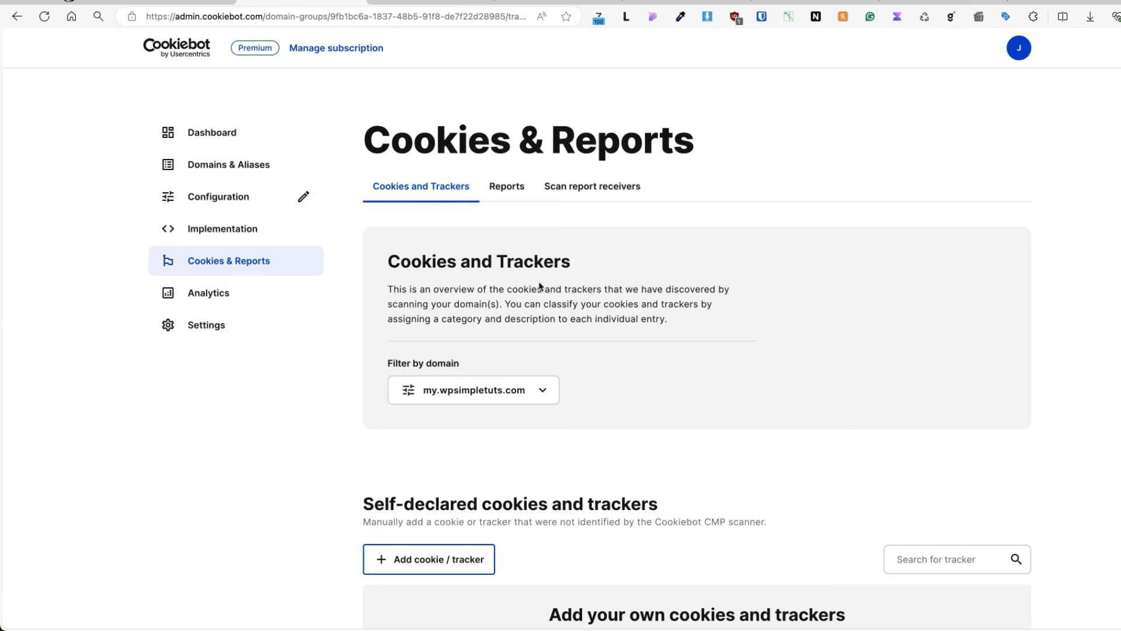
In Cookies & Reports, examine the self-declared and discovered trackers for my.wpsimpletuts.com, the scan reports and the scan report receivers
scroll(751, 351, down, 2)
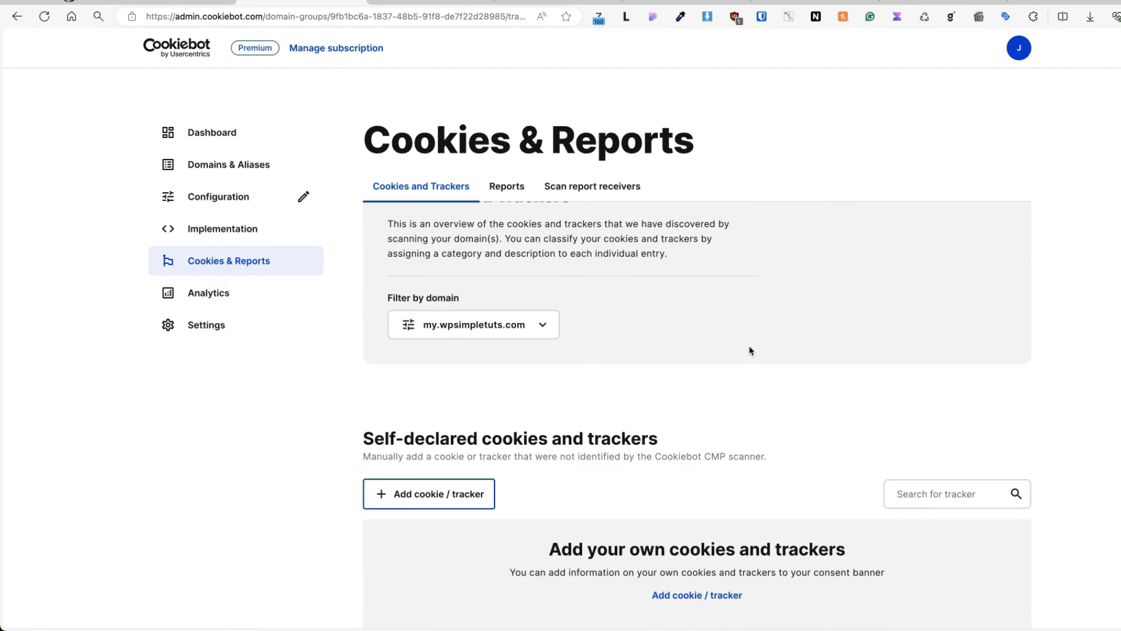
click(512, 327)
click(701, 311)
scroll(704, 314, down, 12)
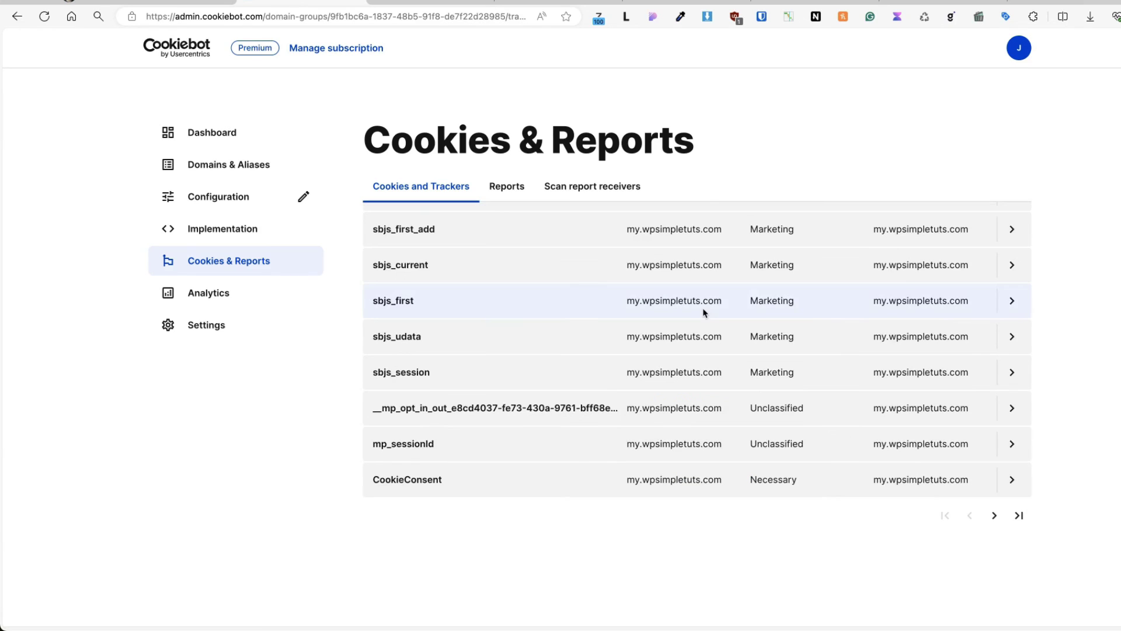
scroll(677, 406, up, 7)
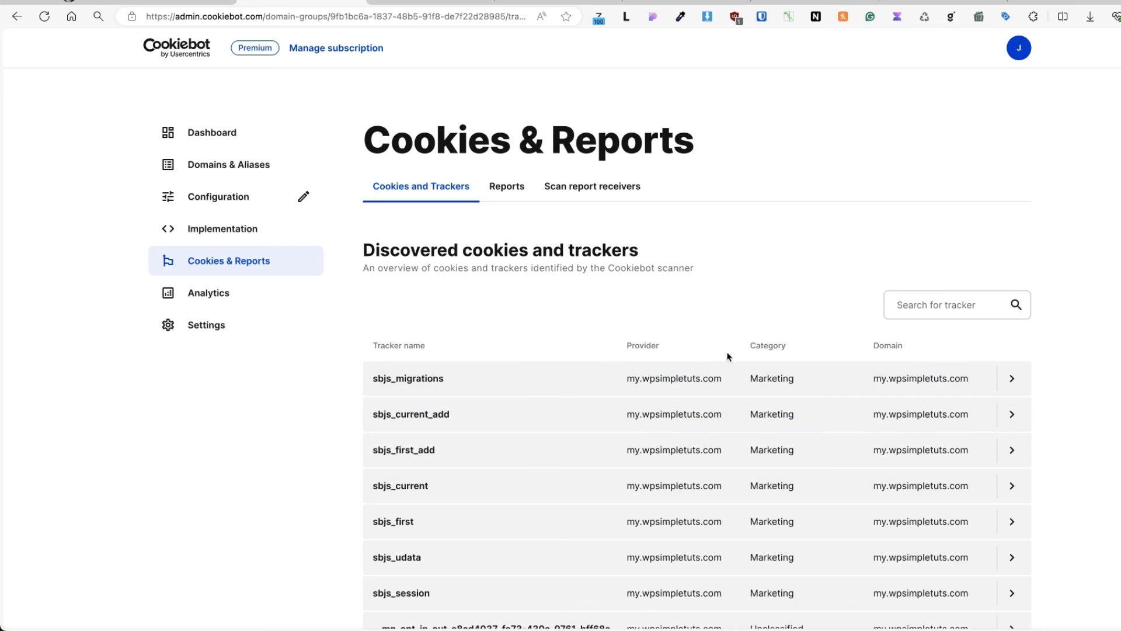
scroll(785, 349, up, 2)
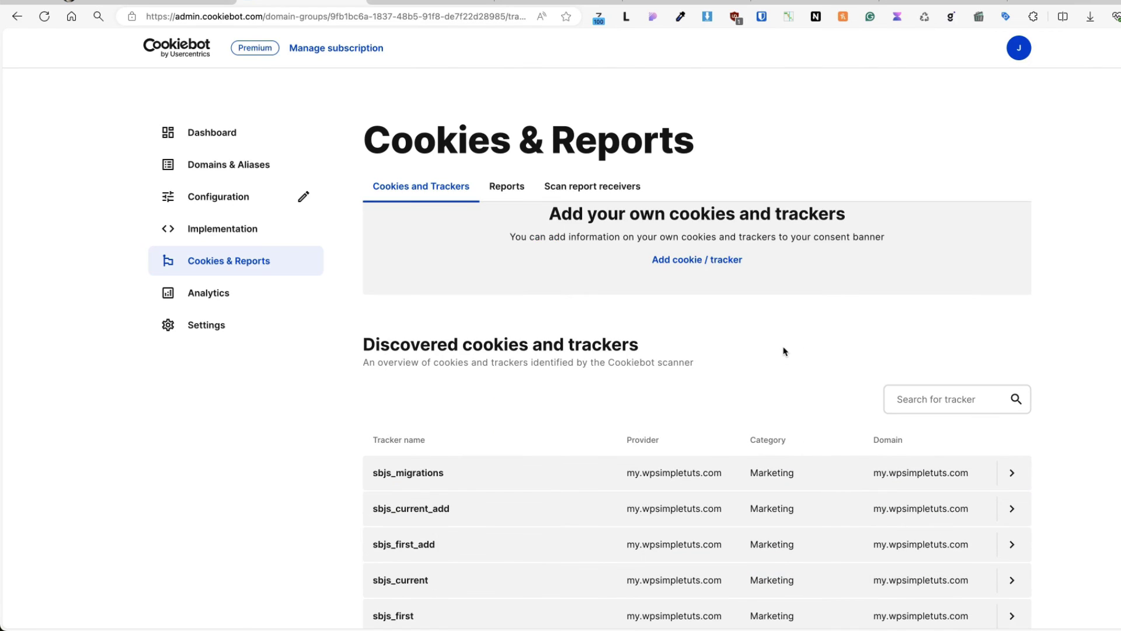
scroll(785, 351, up, 5)
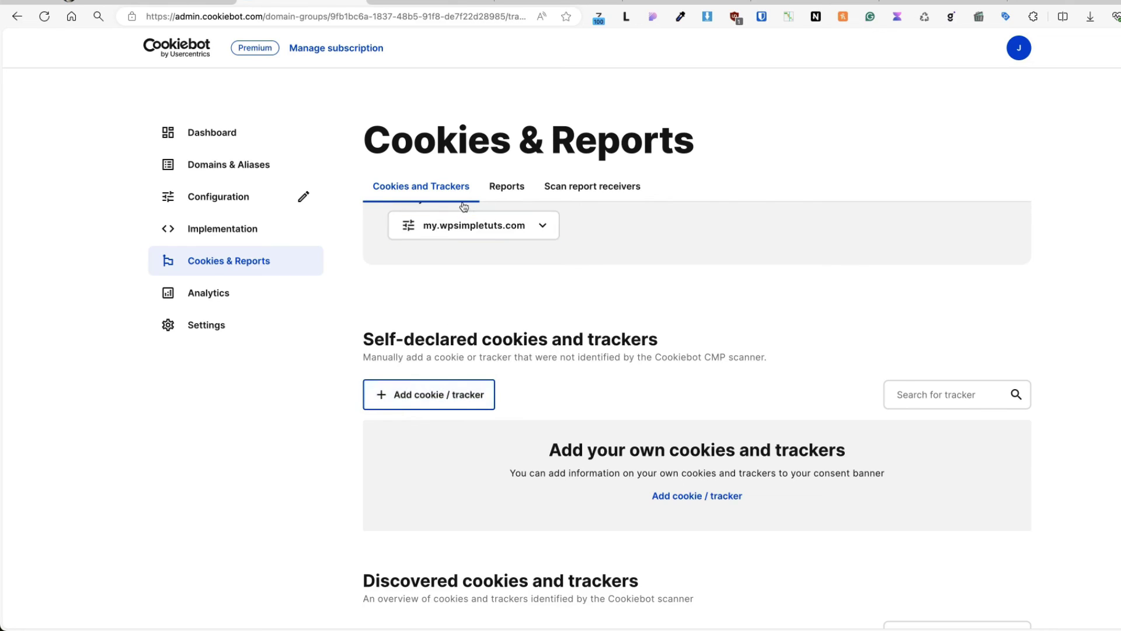
scroll(465, 208, up, 3)
click(508, 189)
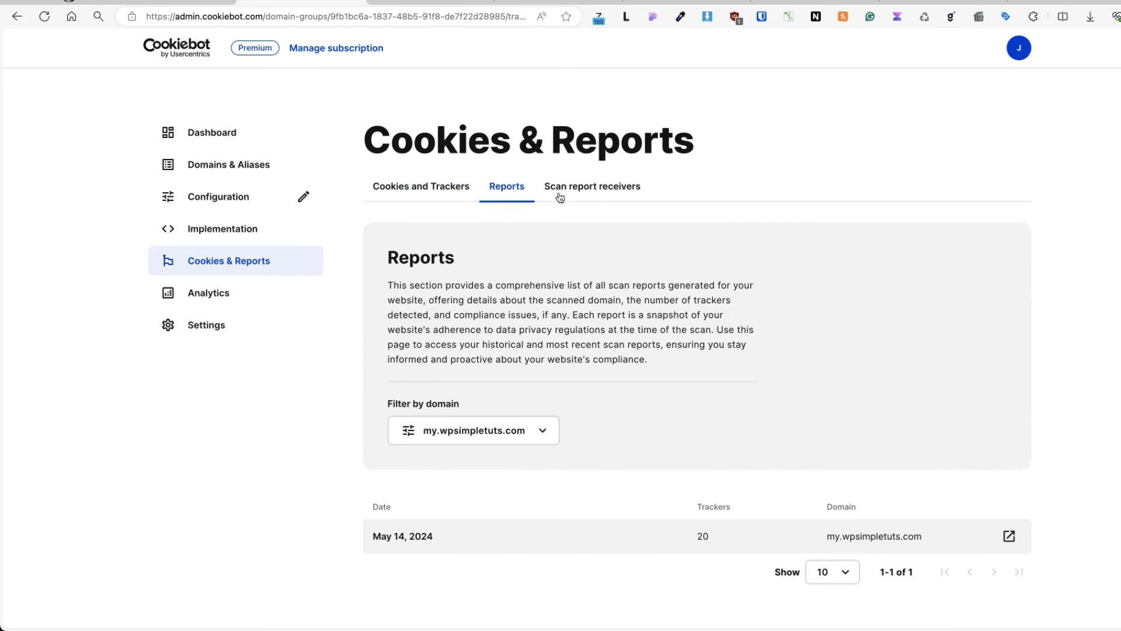
click(585, 189)
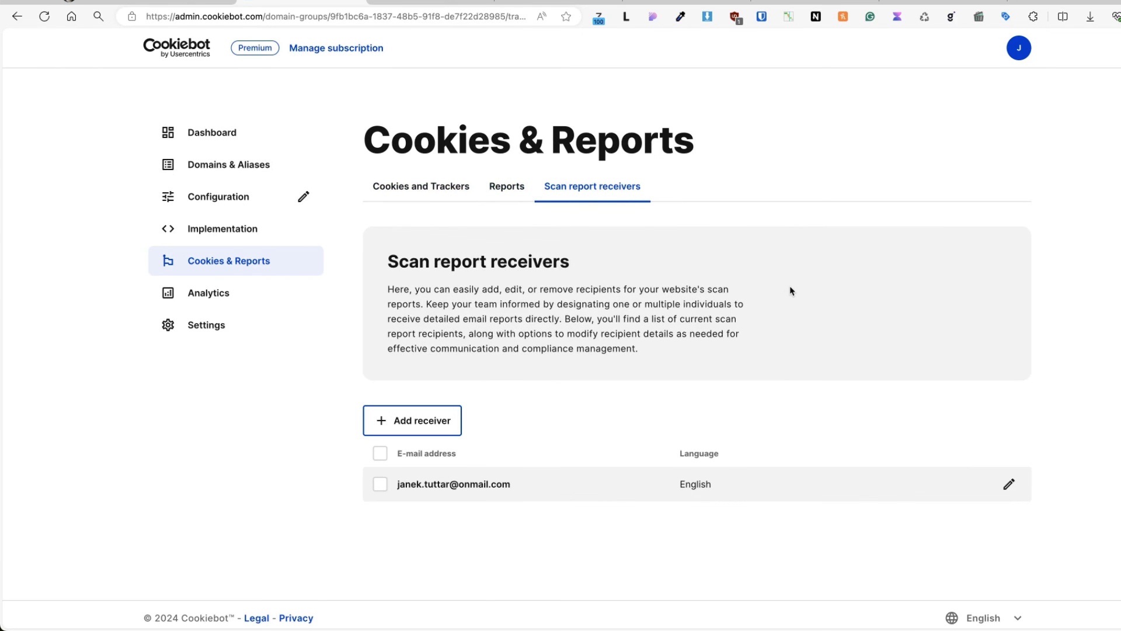
Examine the consent Analytics with its date range and domain filters, and open the account Settings
click(215, 294)
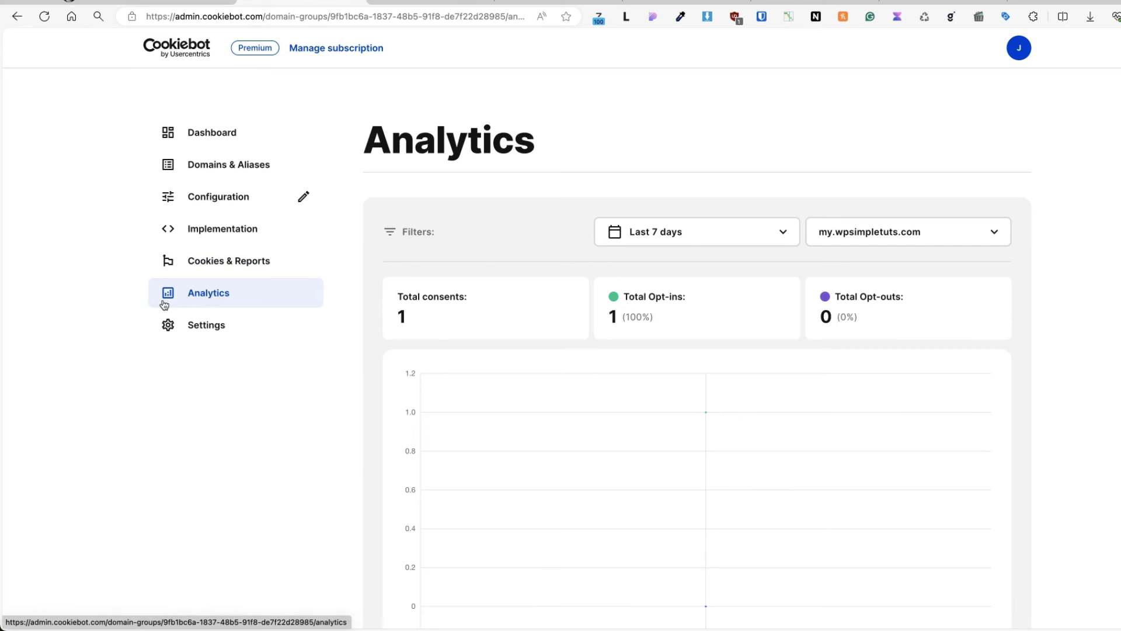
scroll(201, 323, down, 4)
scroll(201, 325, up, 4)
click(771, 232)
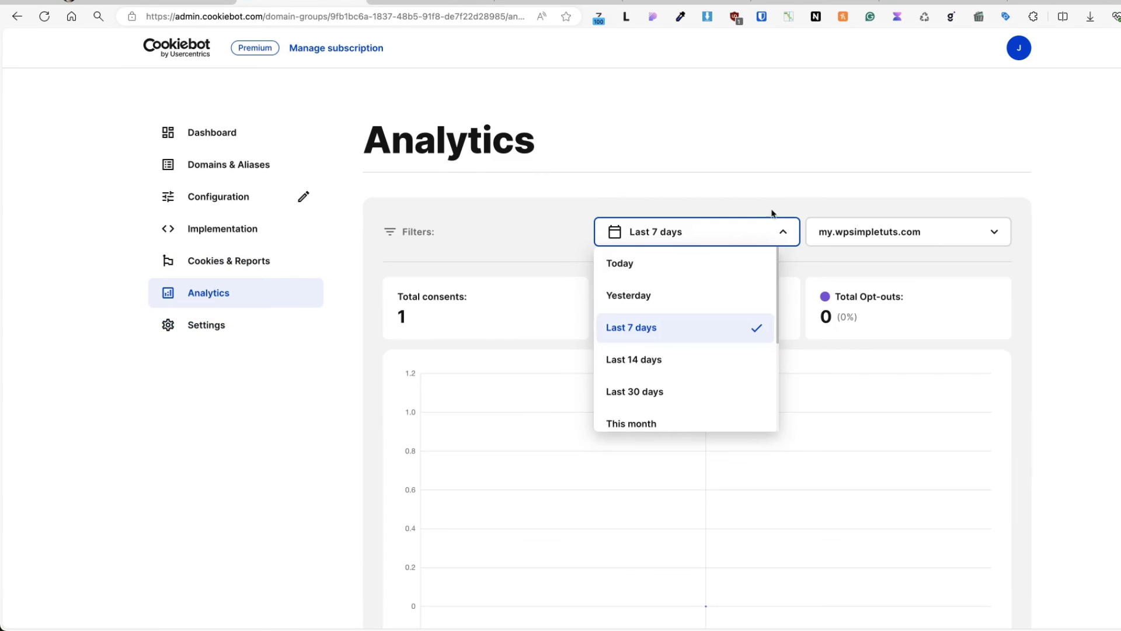
click(909, 233)
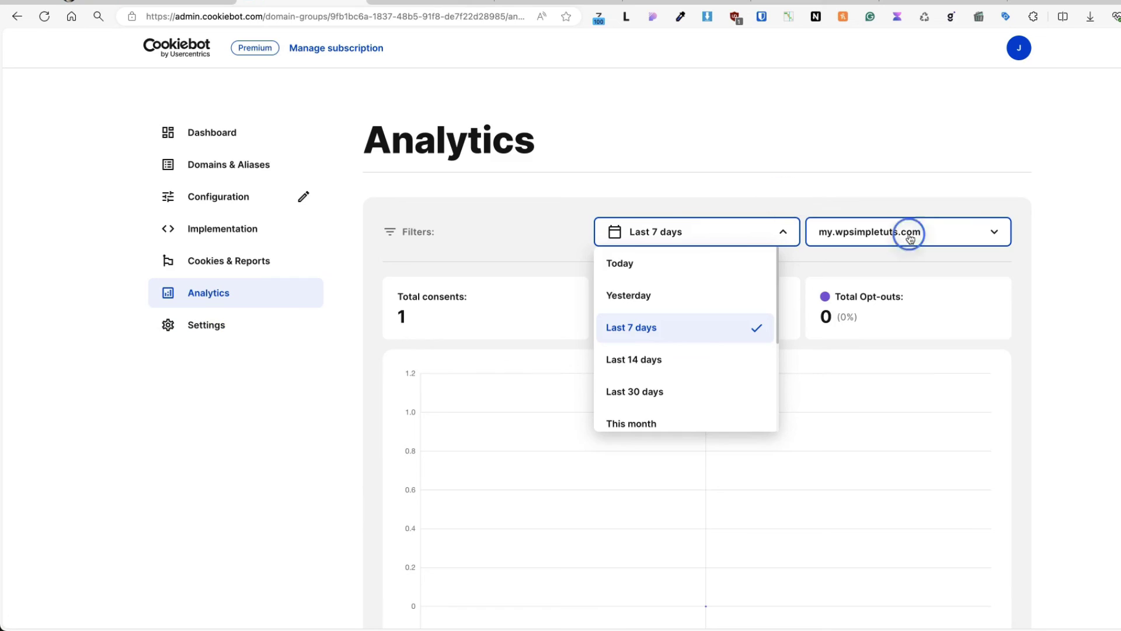
click(1062, 235)
click(206, 325)
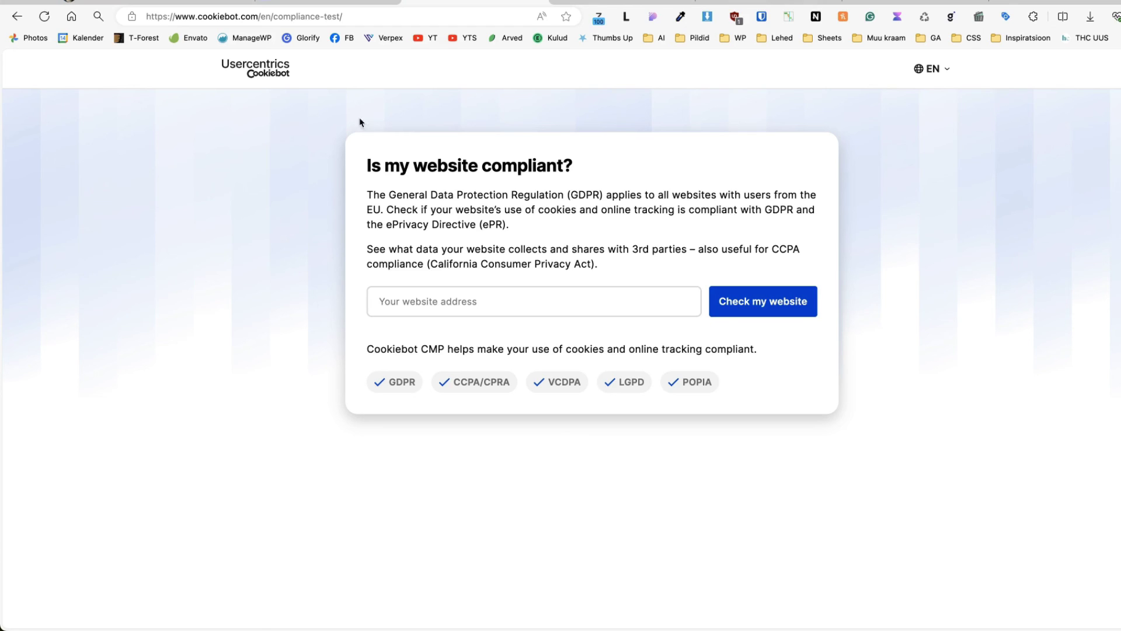
click(480, 302)
text(https://my.wpsimpletuts.com/)
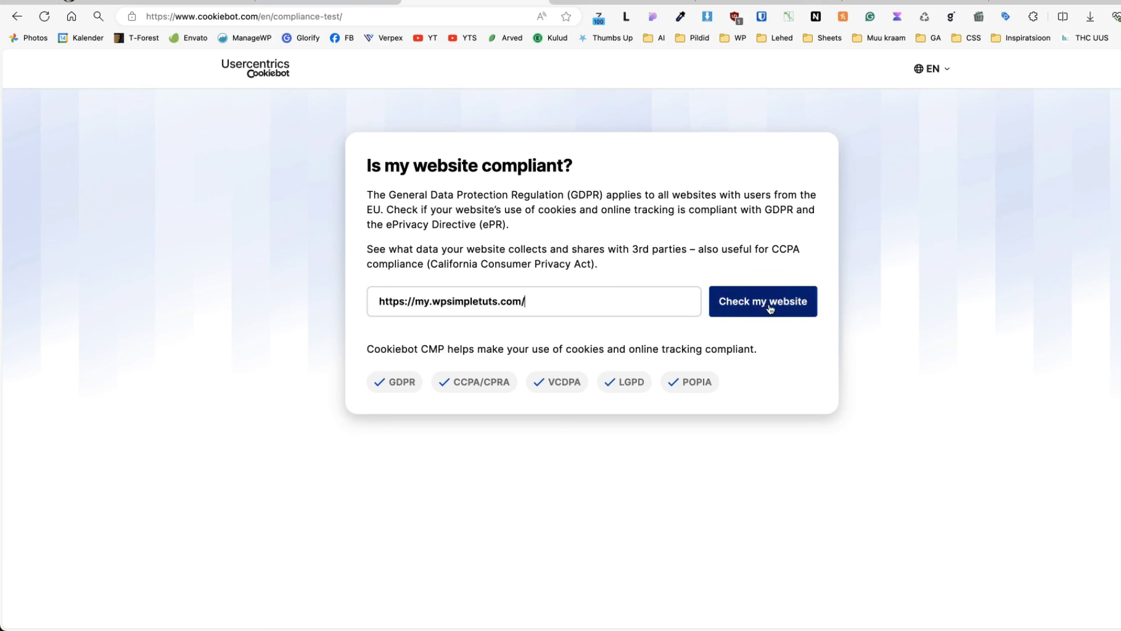
click(742, 304)
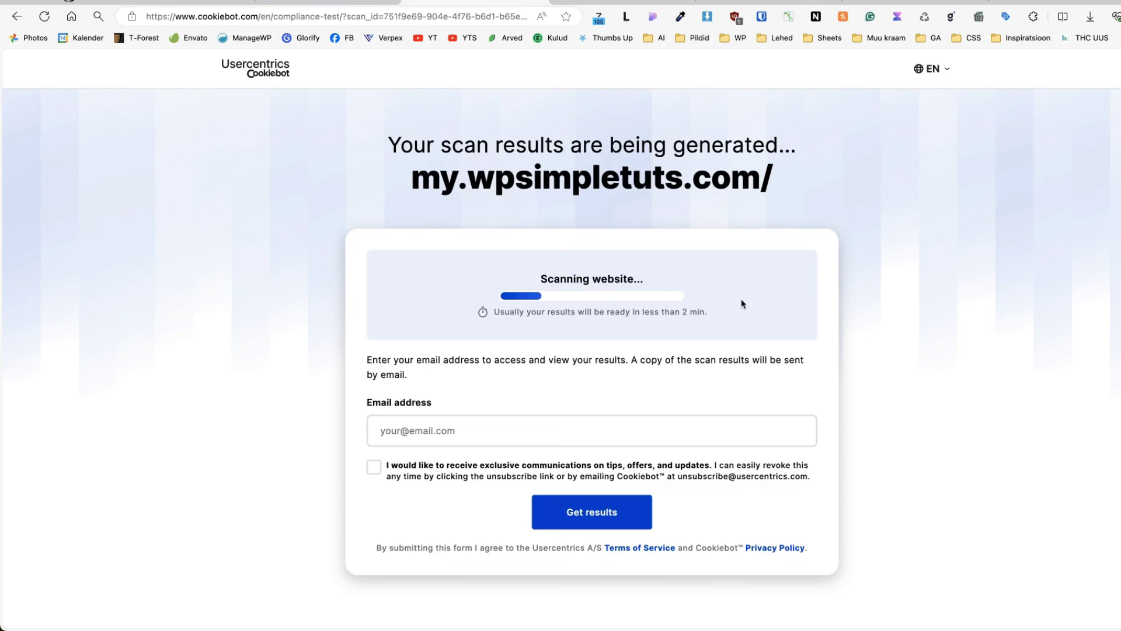